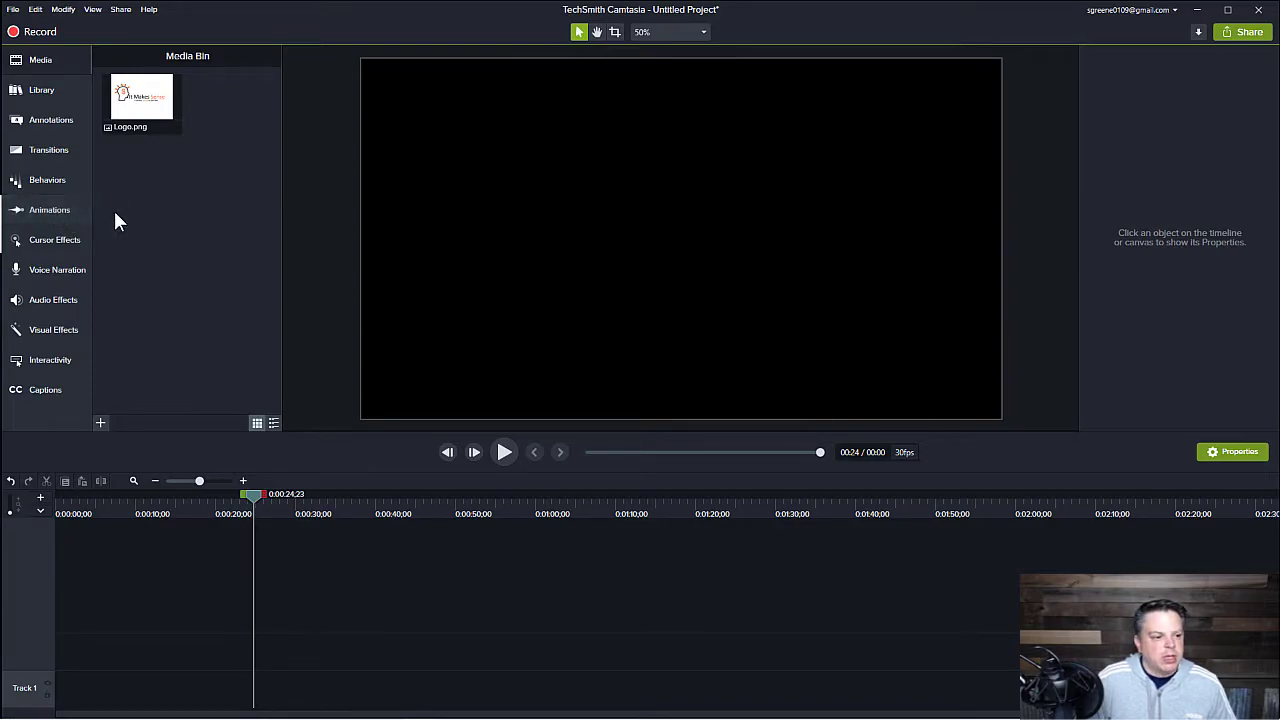
Step: Place Logo.png on Track 1 at about 33 seconds, then scale it to about 44% and center it on the canvas
click(138, 100)
drag(138, 100, 548, 688)
drag(251, 494, 359, 500)
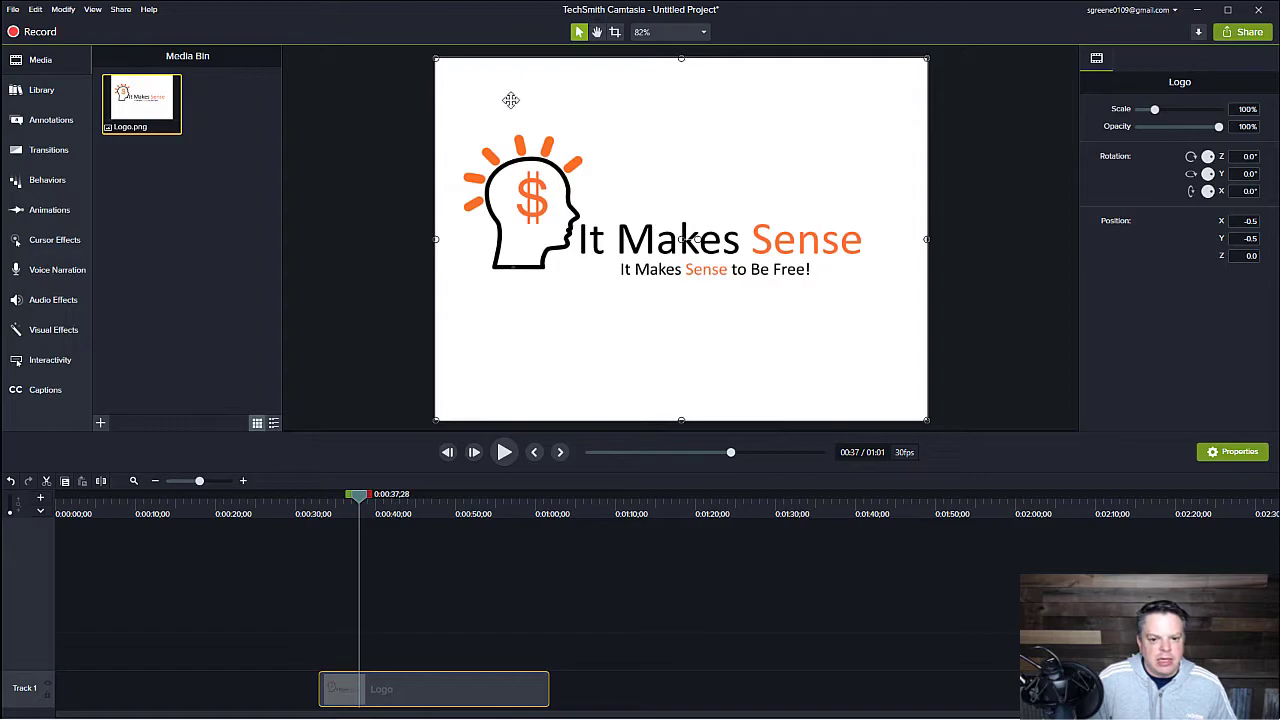
drag(438, 60, 610, 181)
drag(715, 279, 677, 258)
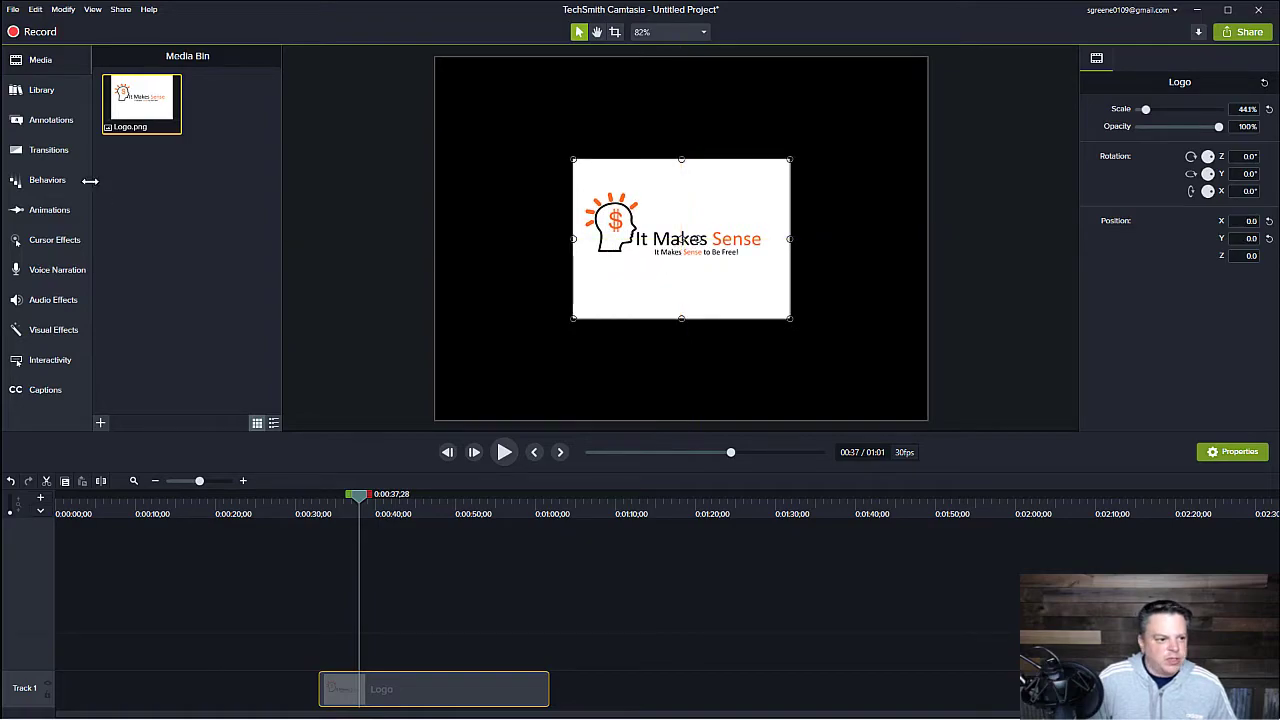
Step: Apply the Scale behavior to the logo clip and play its entrance from just before the clip starts
click(56, 181)
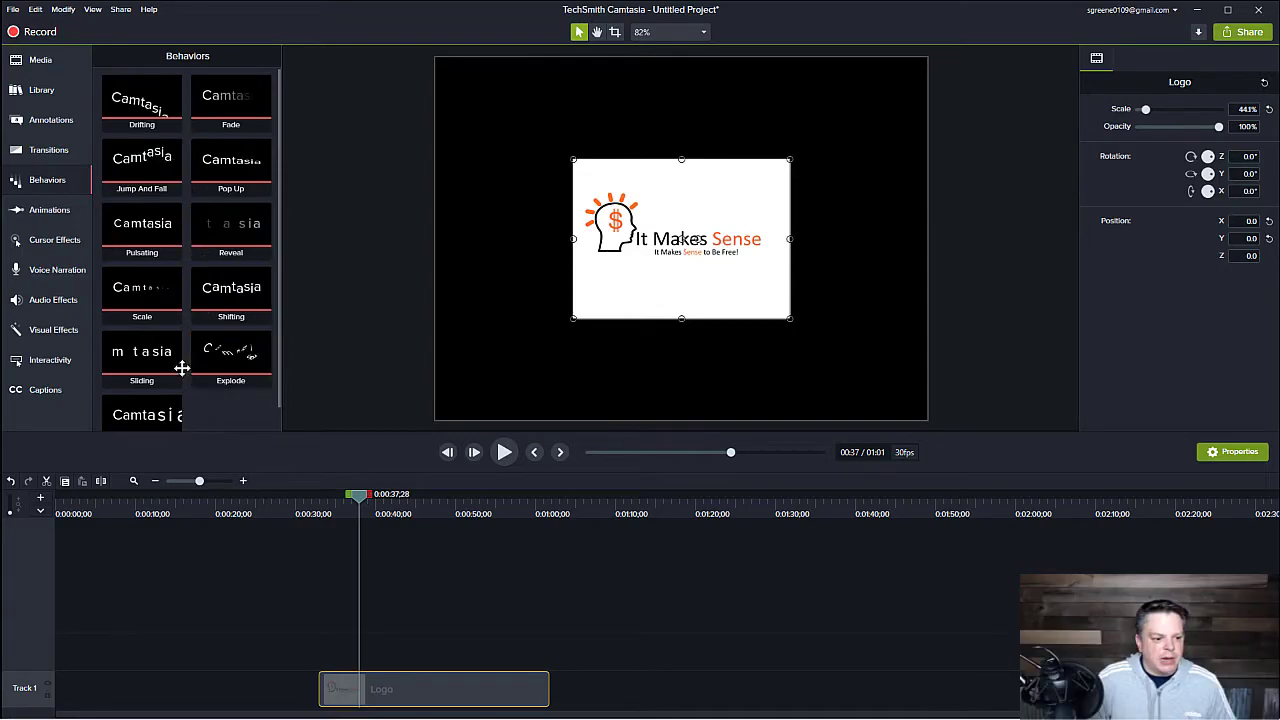
scroll(180, 365, down, 1)
scroll(180, 365, up, 1)
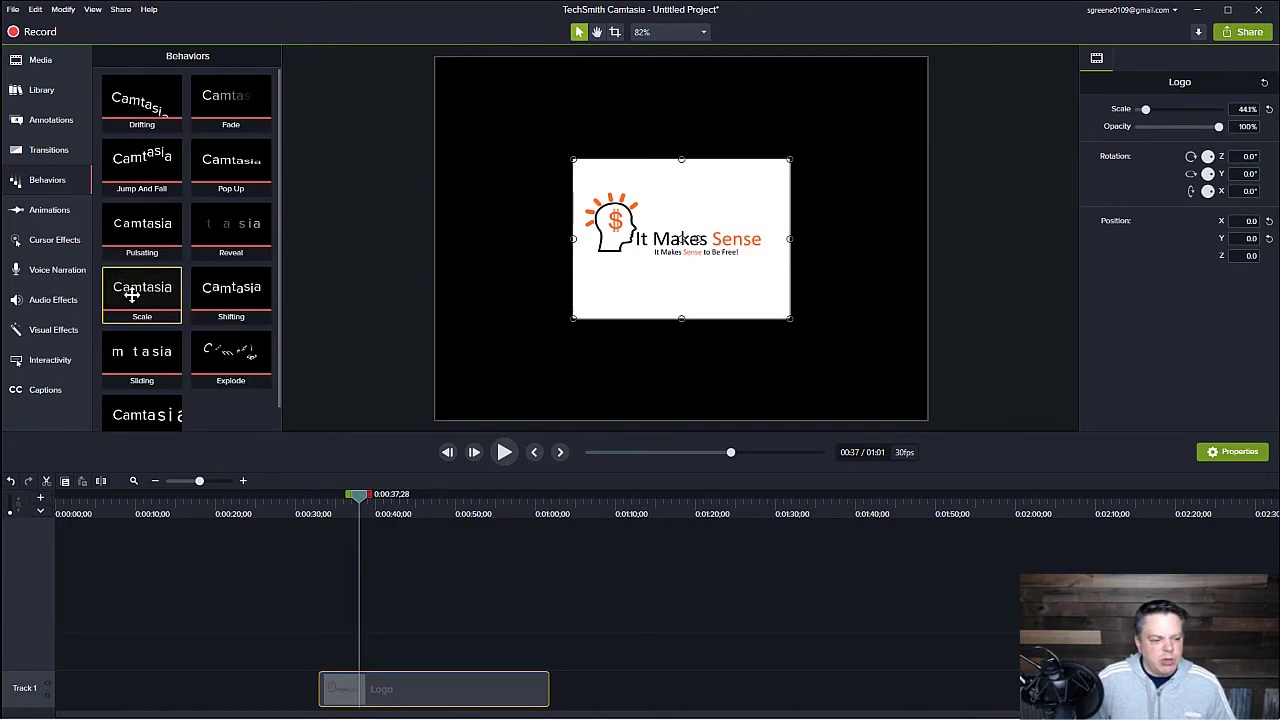
drag(131, 294, 453, 690)
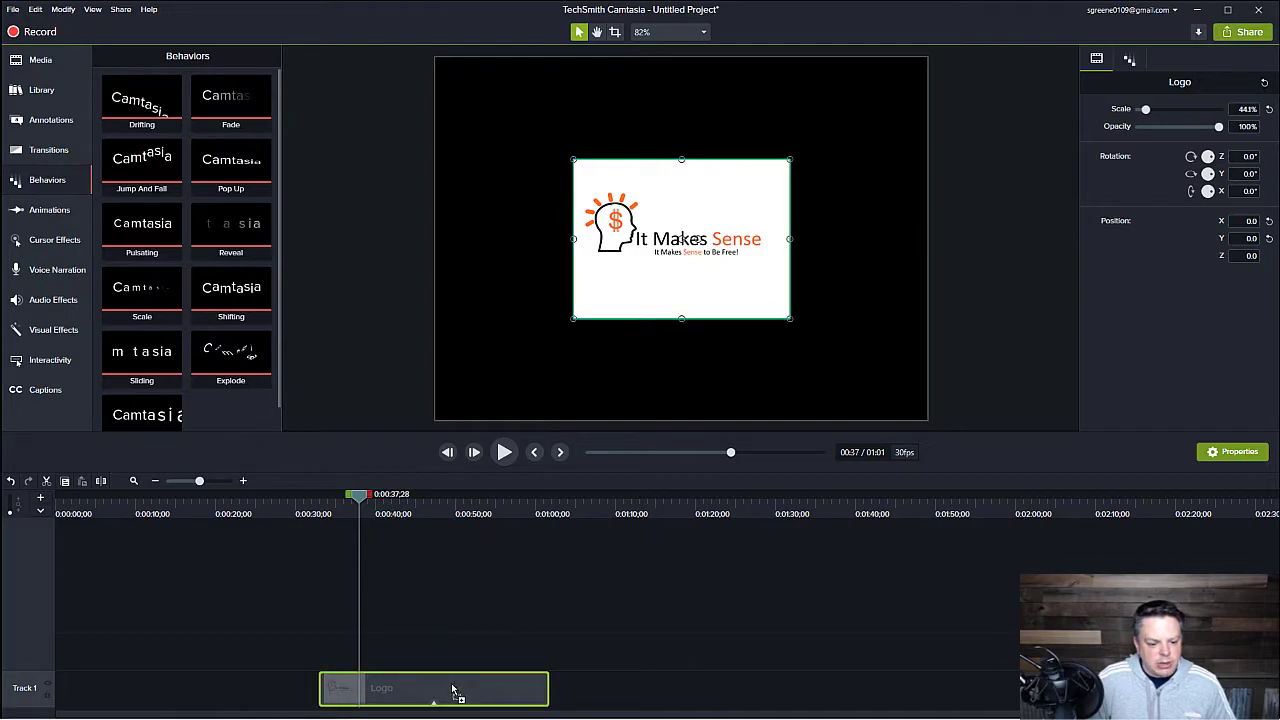
drag(358, 503, 309, 517)
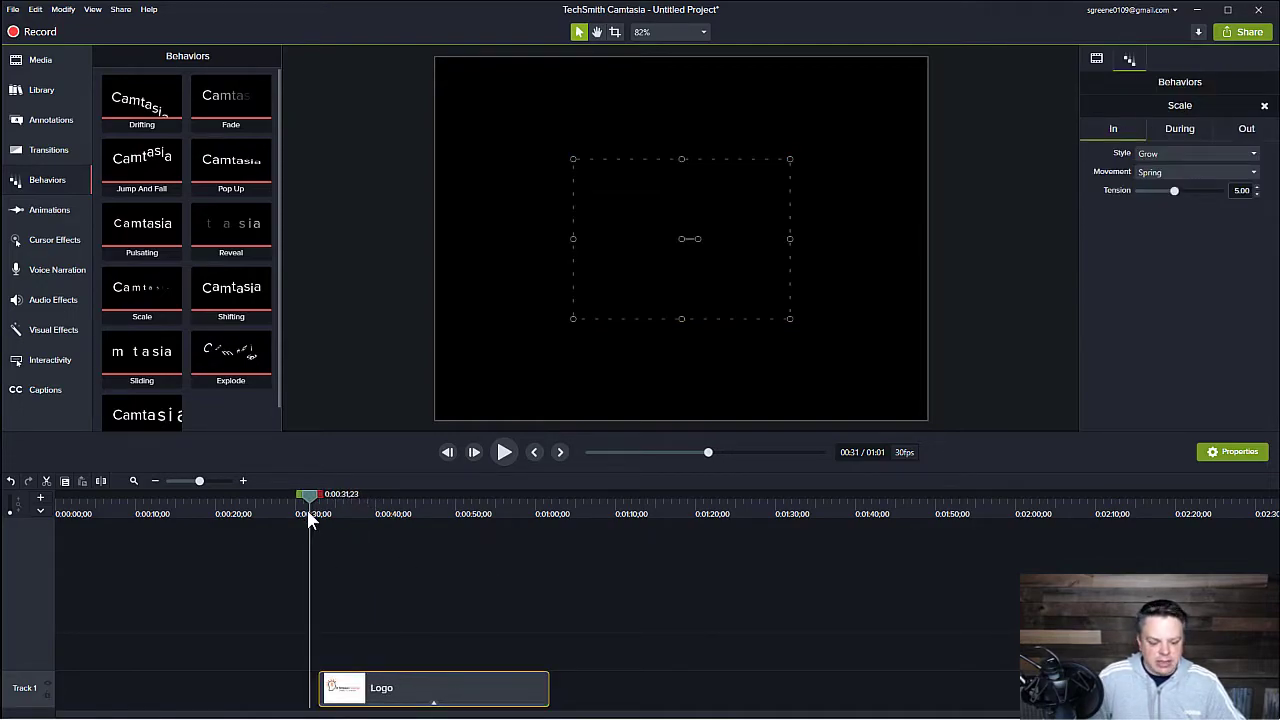
key(space)
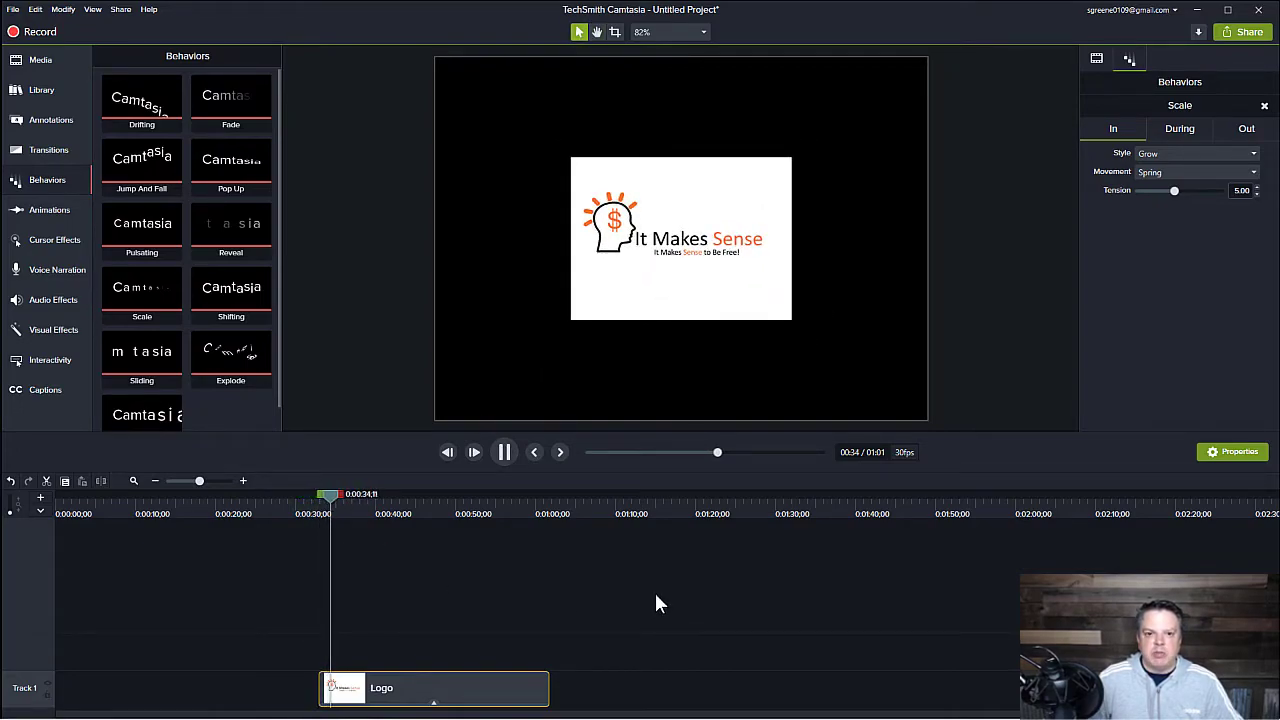
key(space)
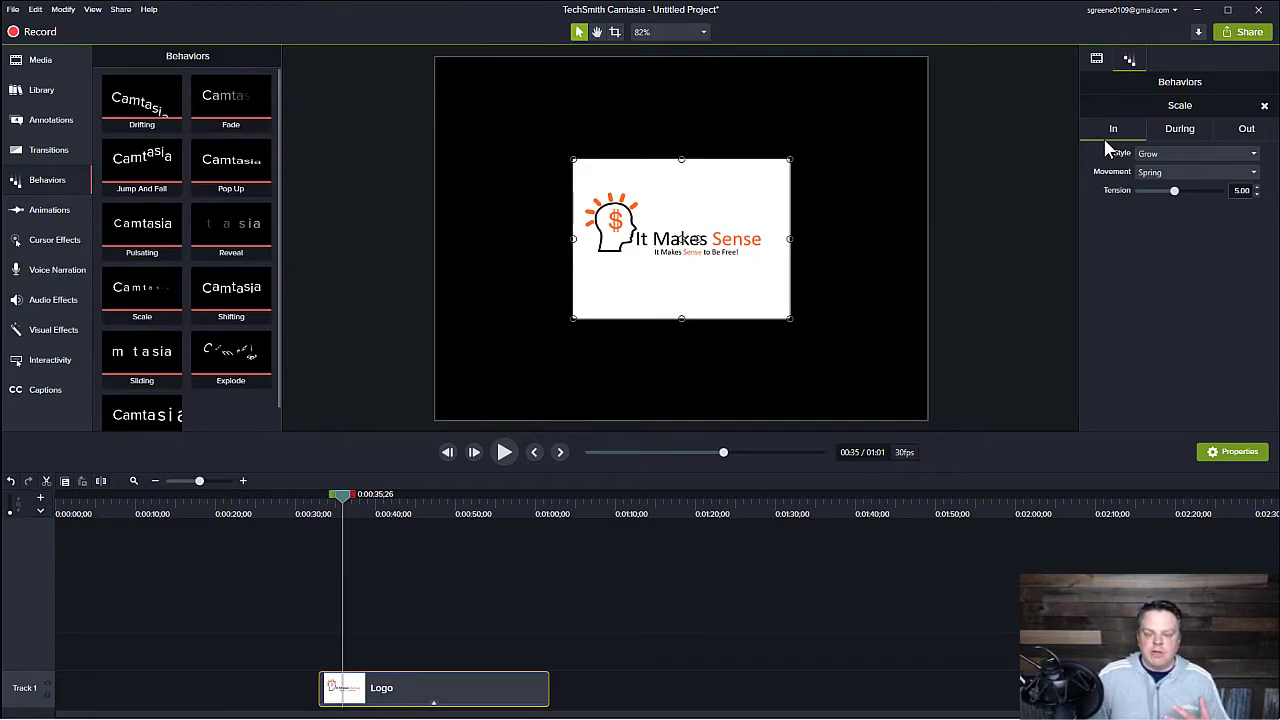
Step: Set the Scale behavior's In style to Hinge and shorten the logo clip to end at about 42 seconds
click(1255, 156)
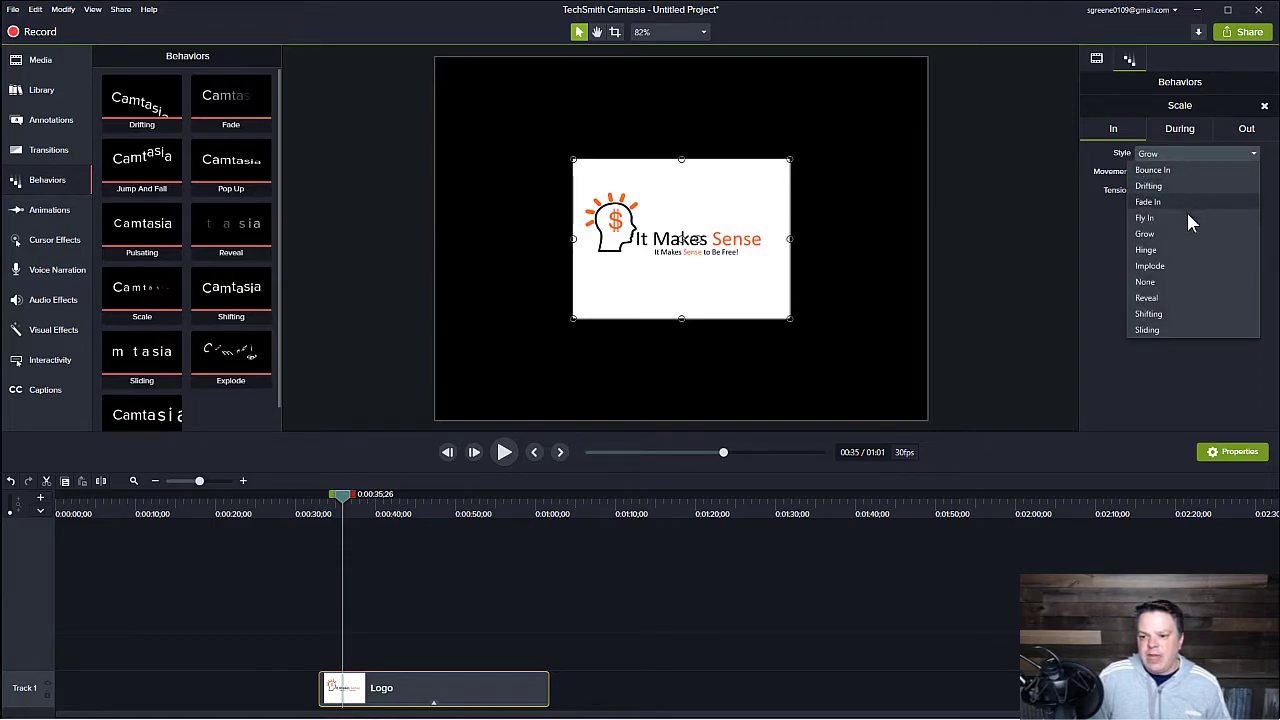
click(1146, 251)
drag(345, 496, 315, 518)
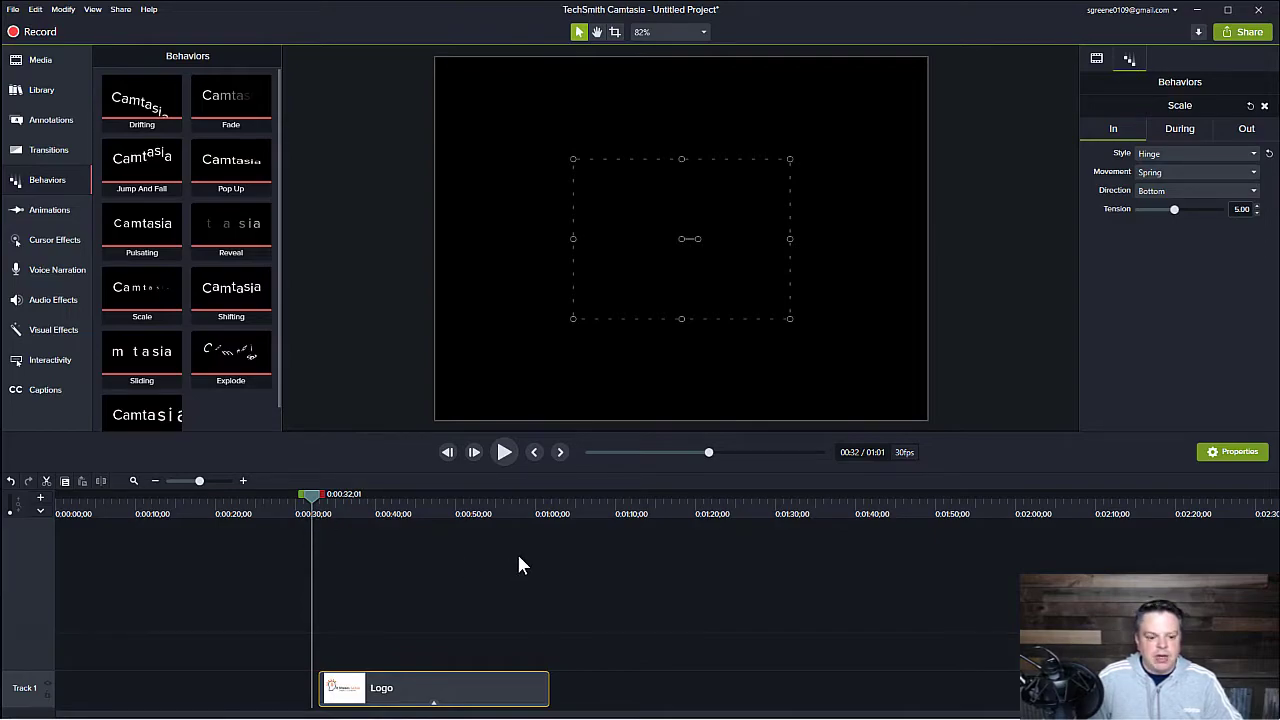
key(space)
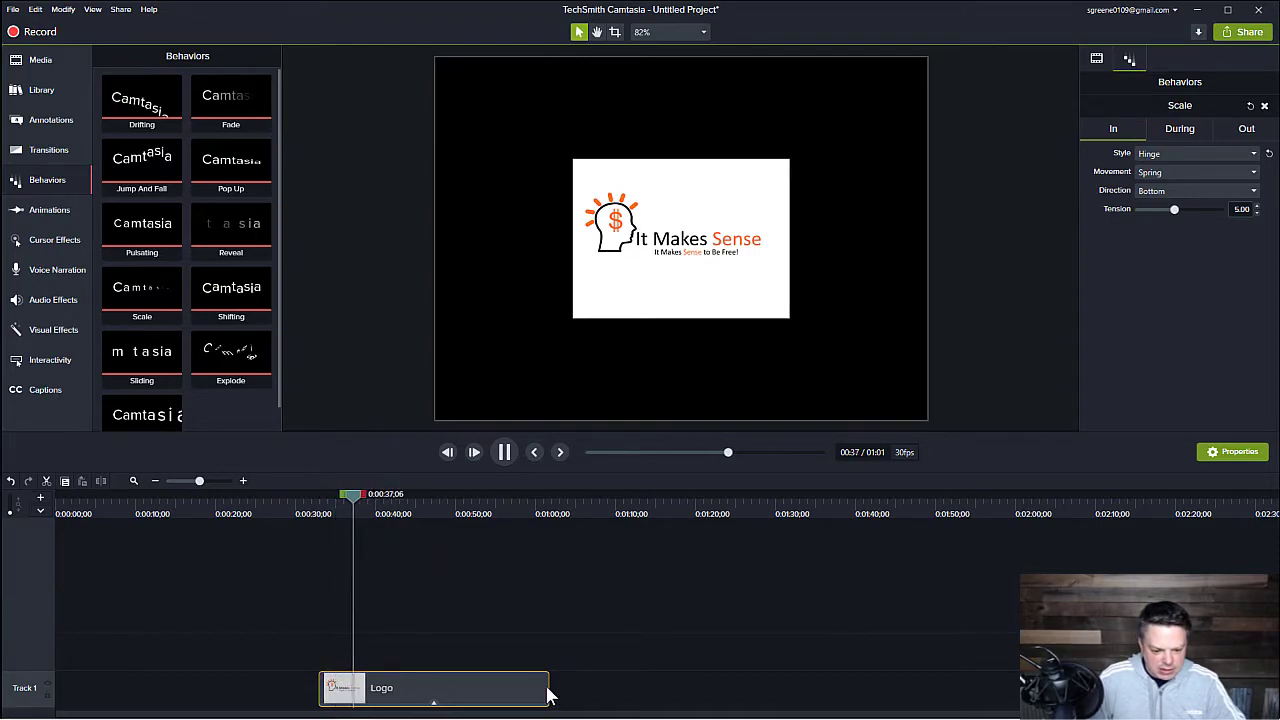
drag(548, 685, 391, 688)
key(space)
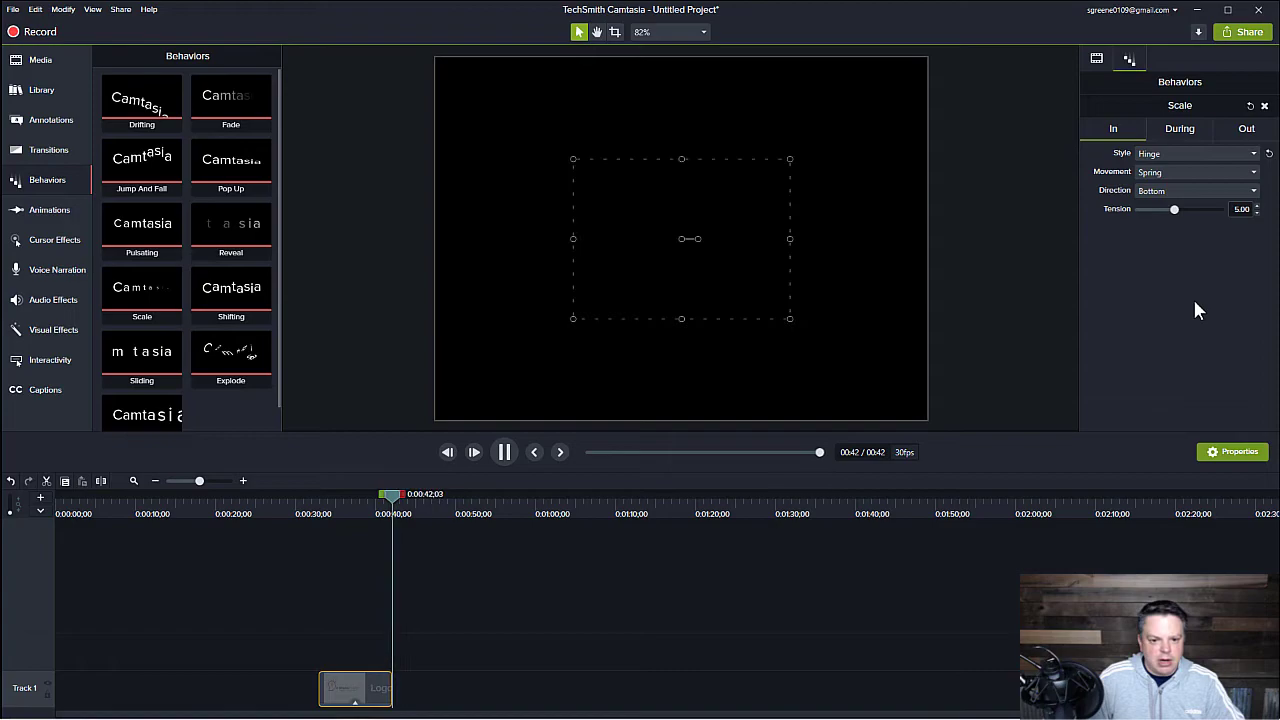
Step: Set the Scale behavior's Out style to Hinge and shorten the logo clip to end at about 37 seconds
click(1238, 130)
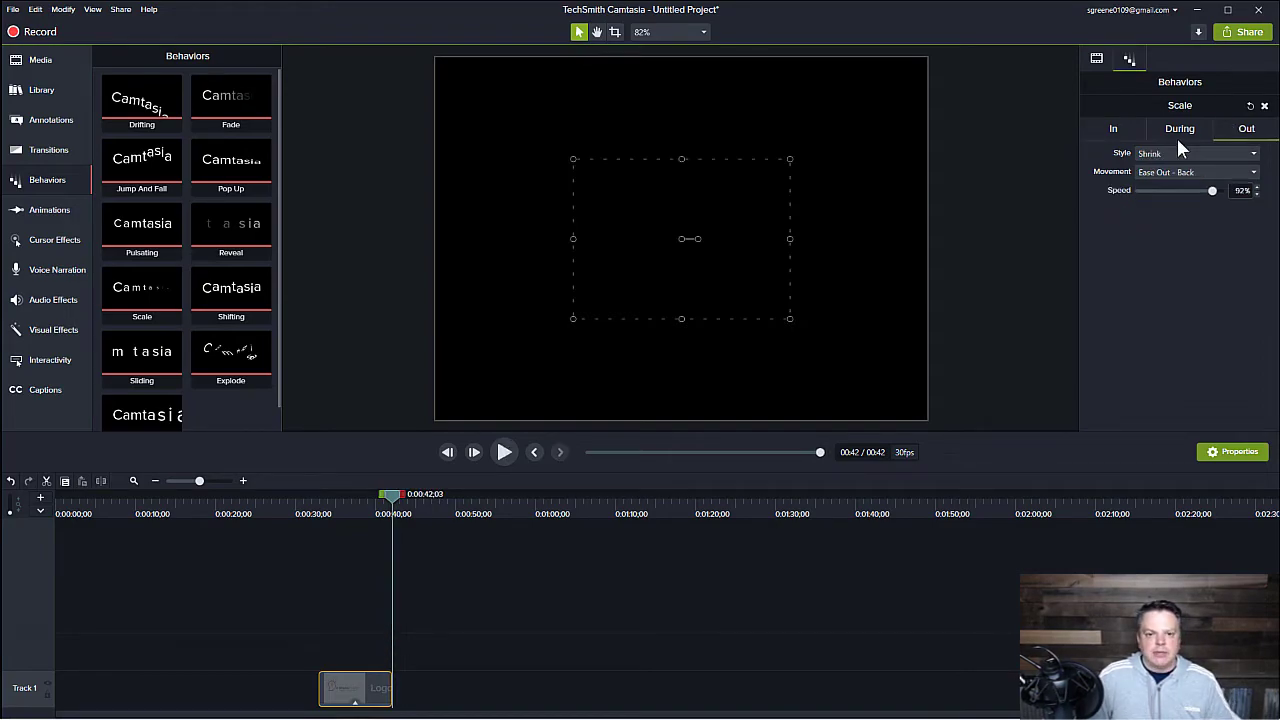
click(1248, 154)
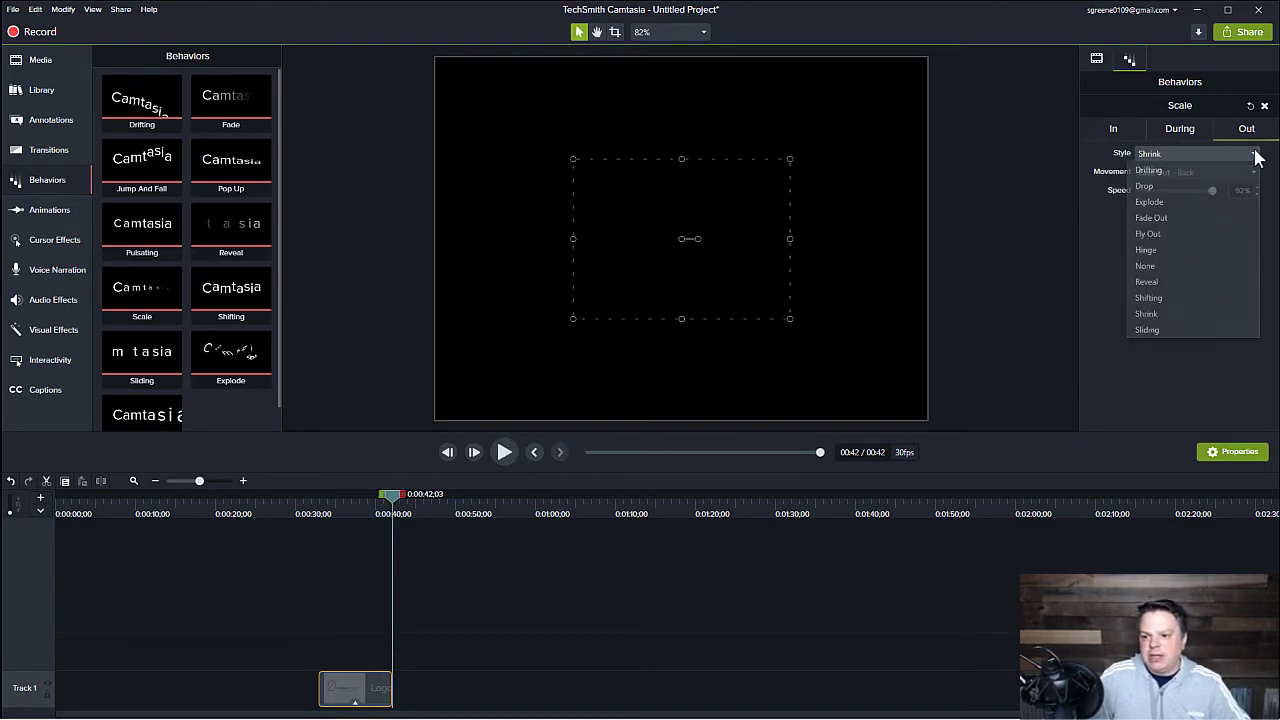
click(1201, 248)
drag(396, 505, 316, 534)
key(space)
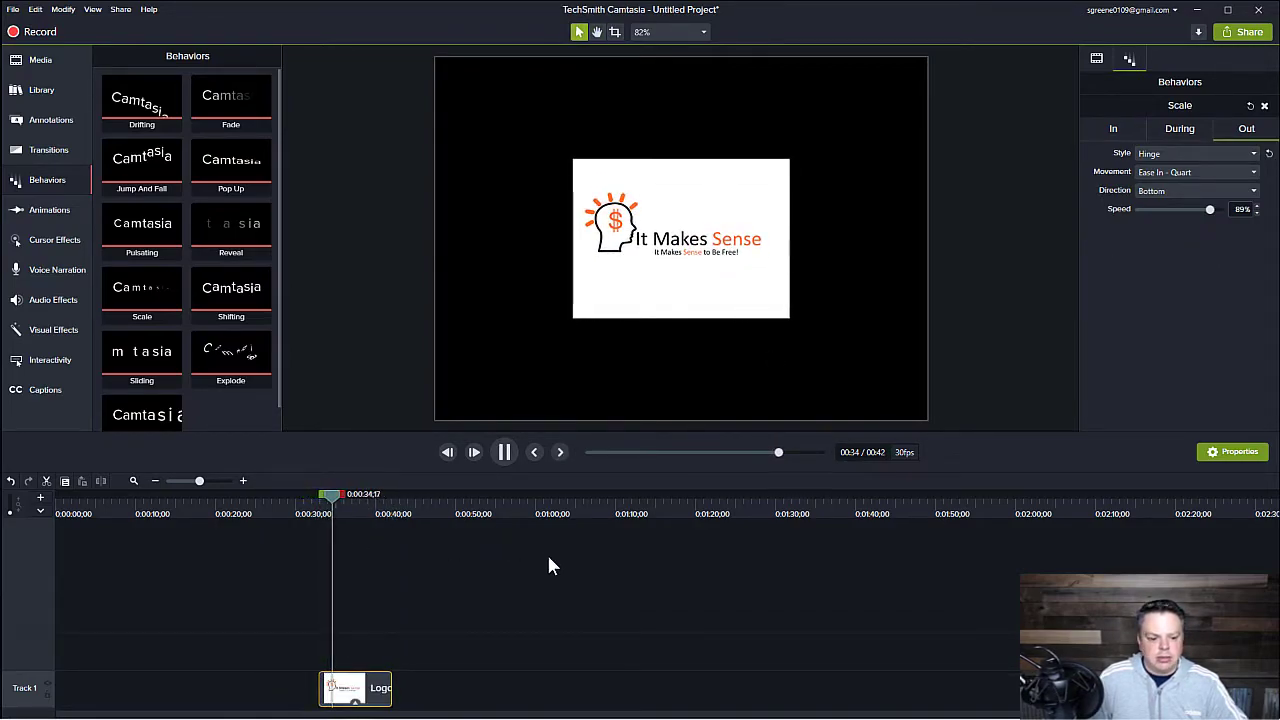
drag(391, 690, 354, 690)
key(space)
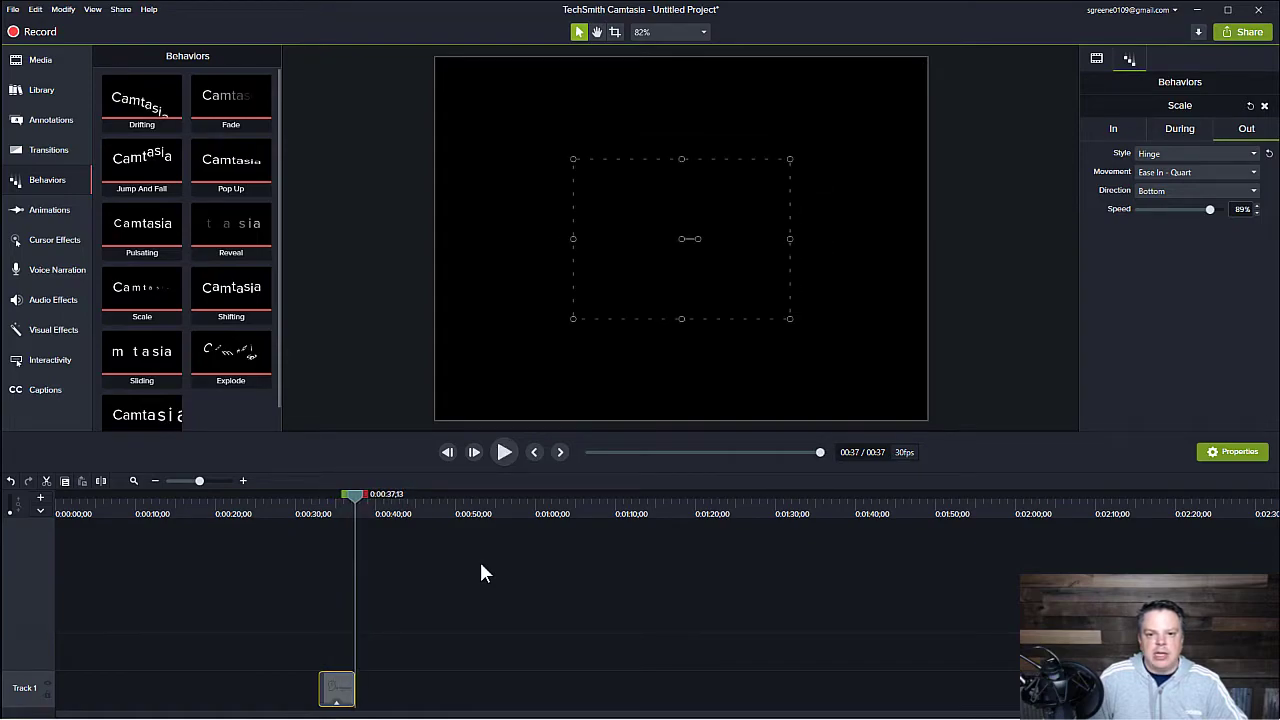
key(space)
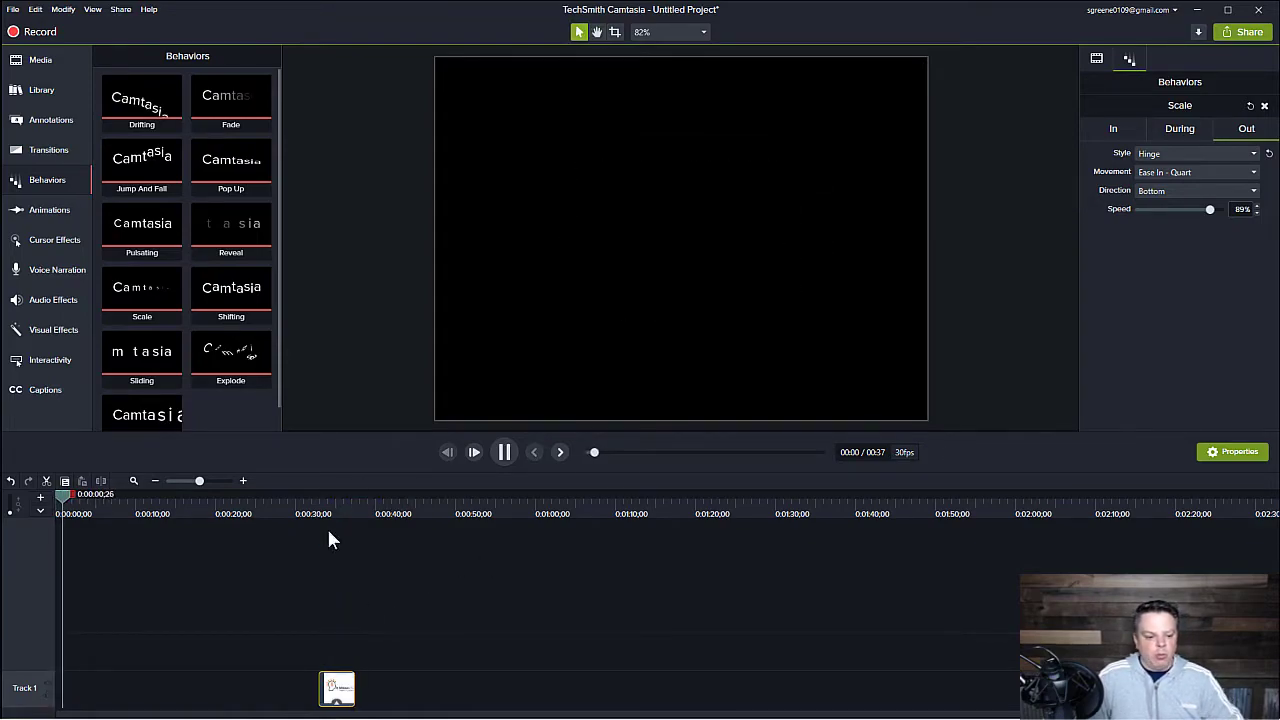
click(342, 504)
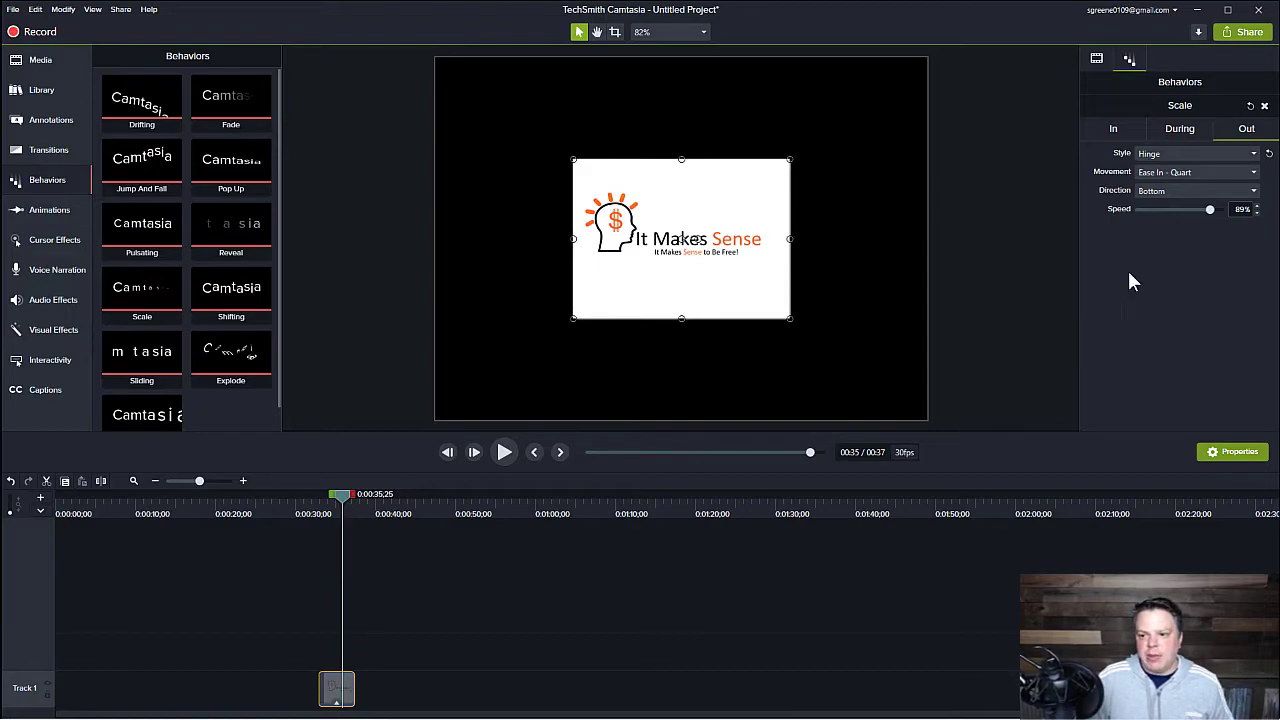
Step: Set the Scale behavior's During style to Jump and preview the logo clip from its start
click(1178, 129)
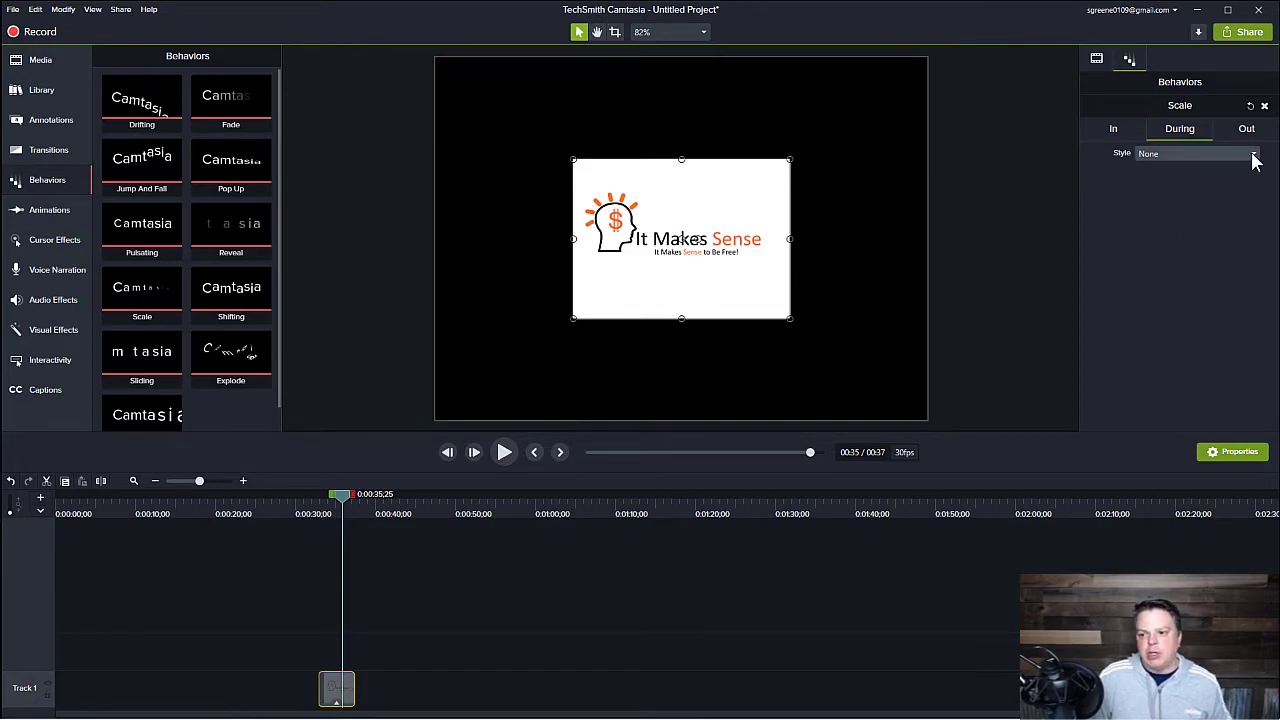
click(1200, 153)
click(1190, 202)
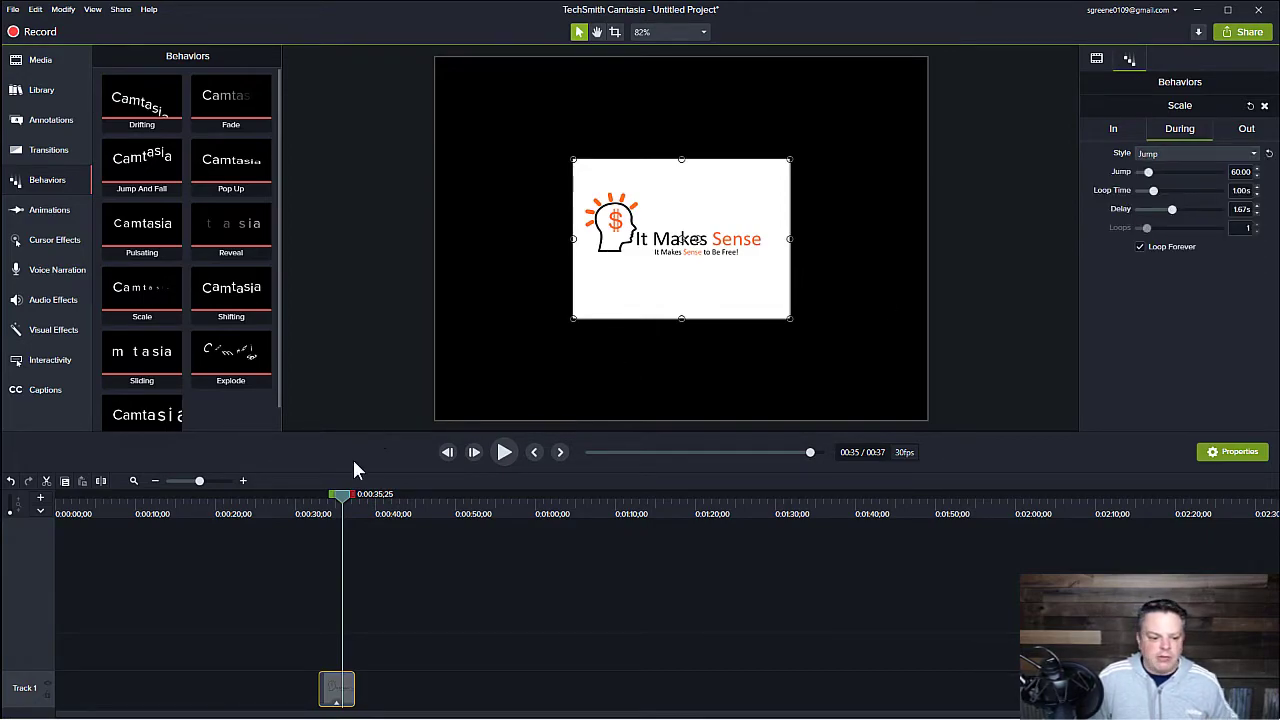
drag(344, 507, 322, 515)
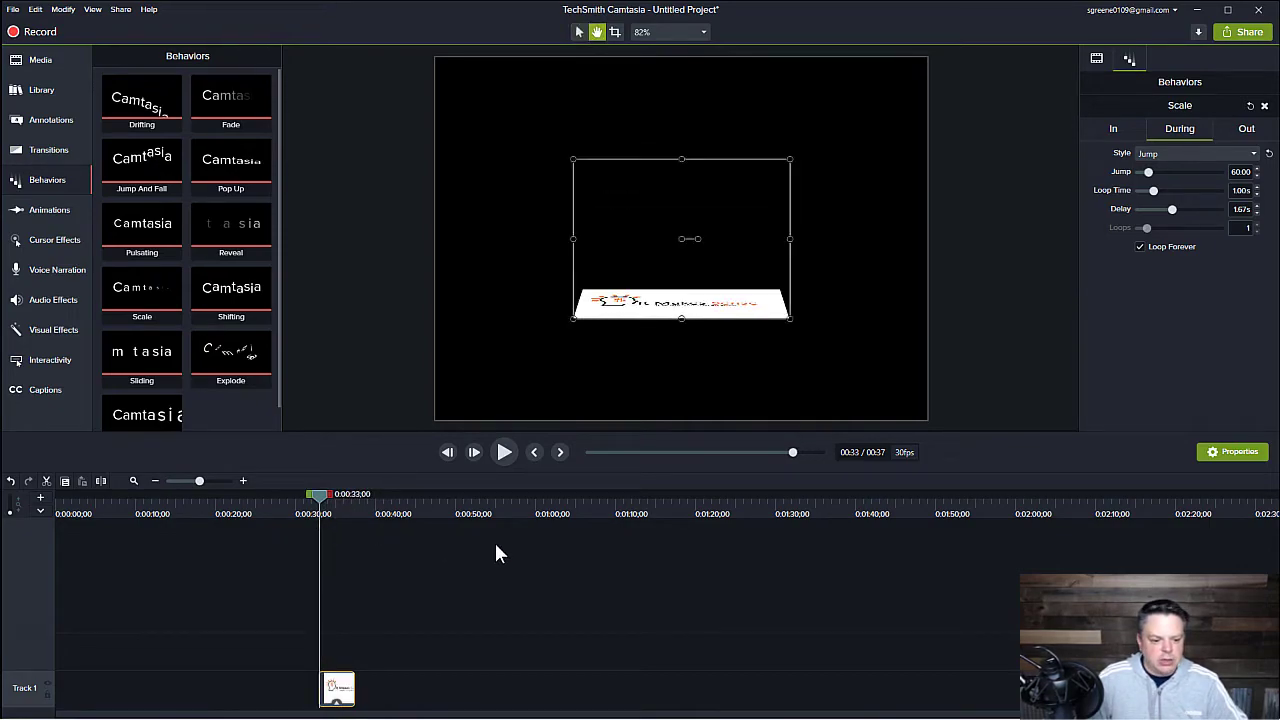
key(space)
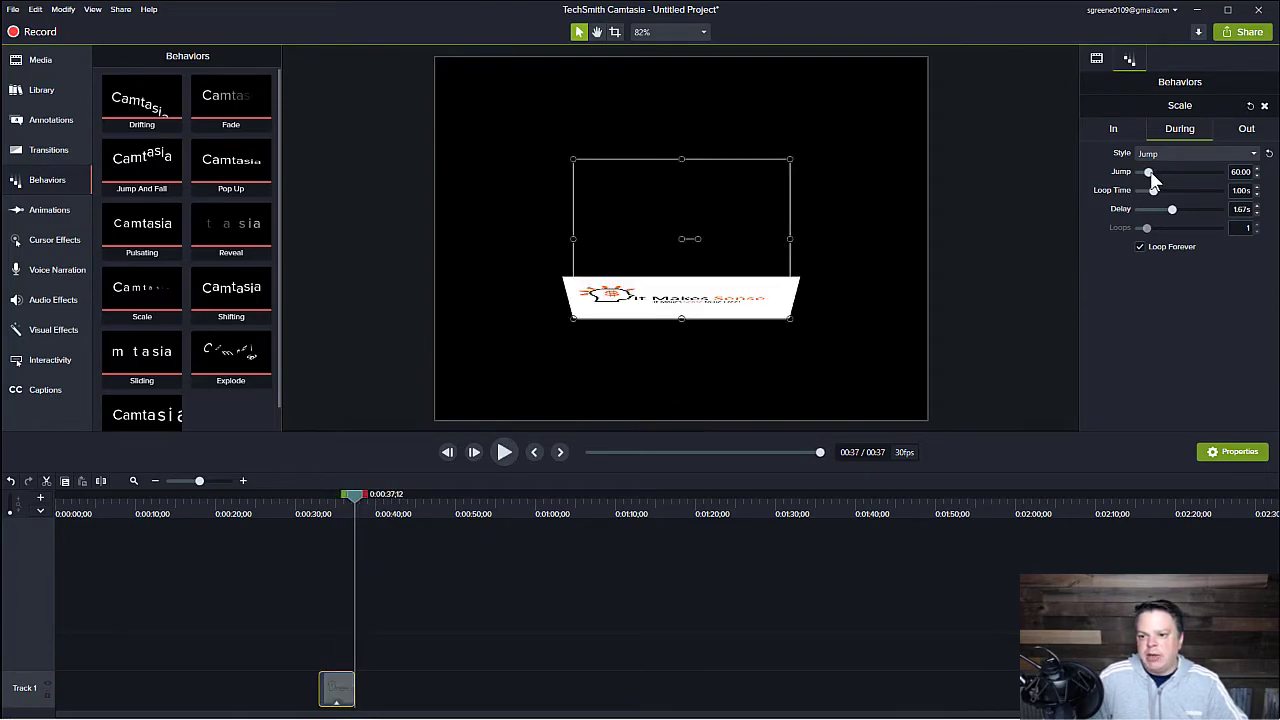
Step: Set the During jump to 414.17, loop time to 1.77 s and delay to 0.40 s, and preview the clip
drag(1152, 176, 1209, 176)
drag(1154, 210, 1166, 191)
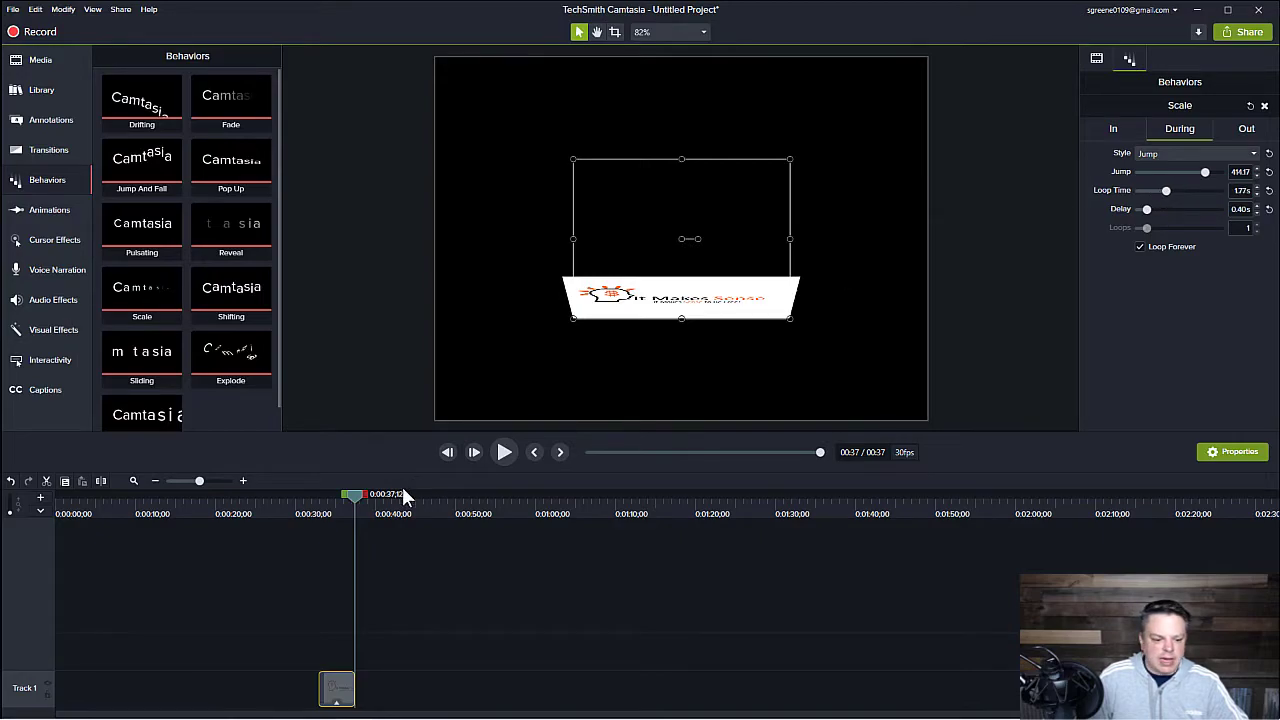
drag(359, 496, 310, 531)
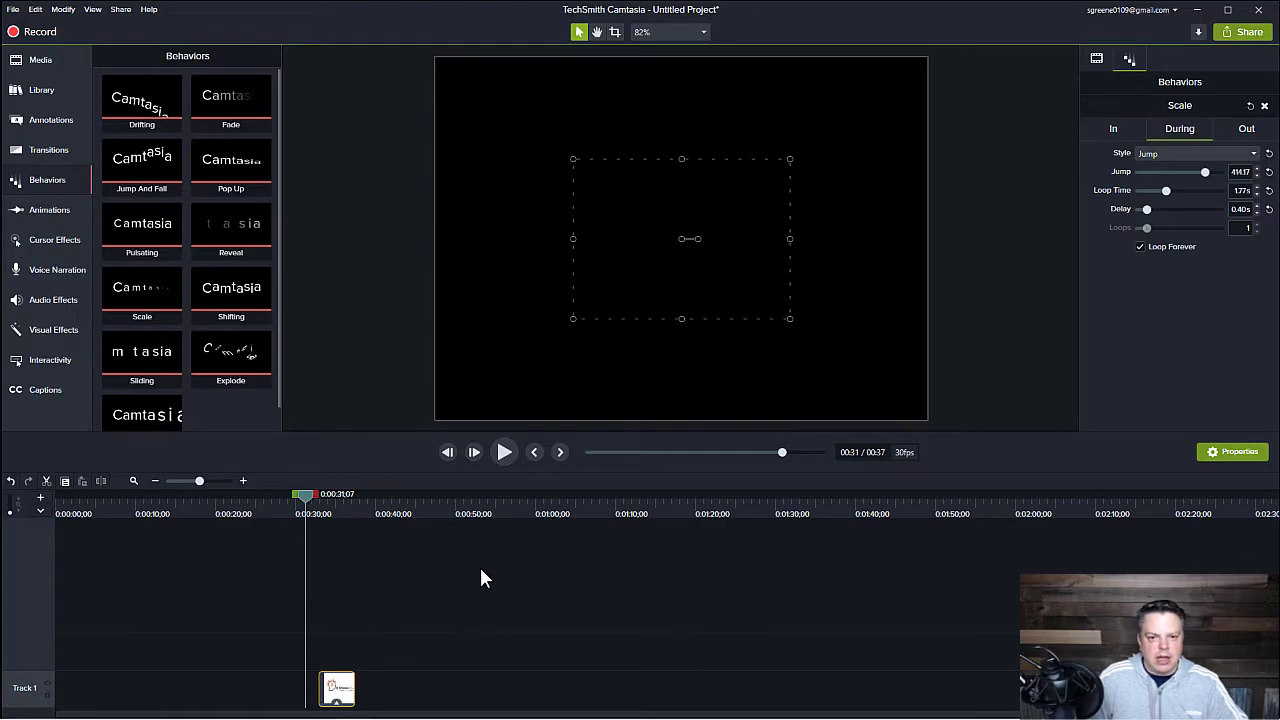
key(space)
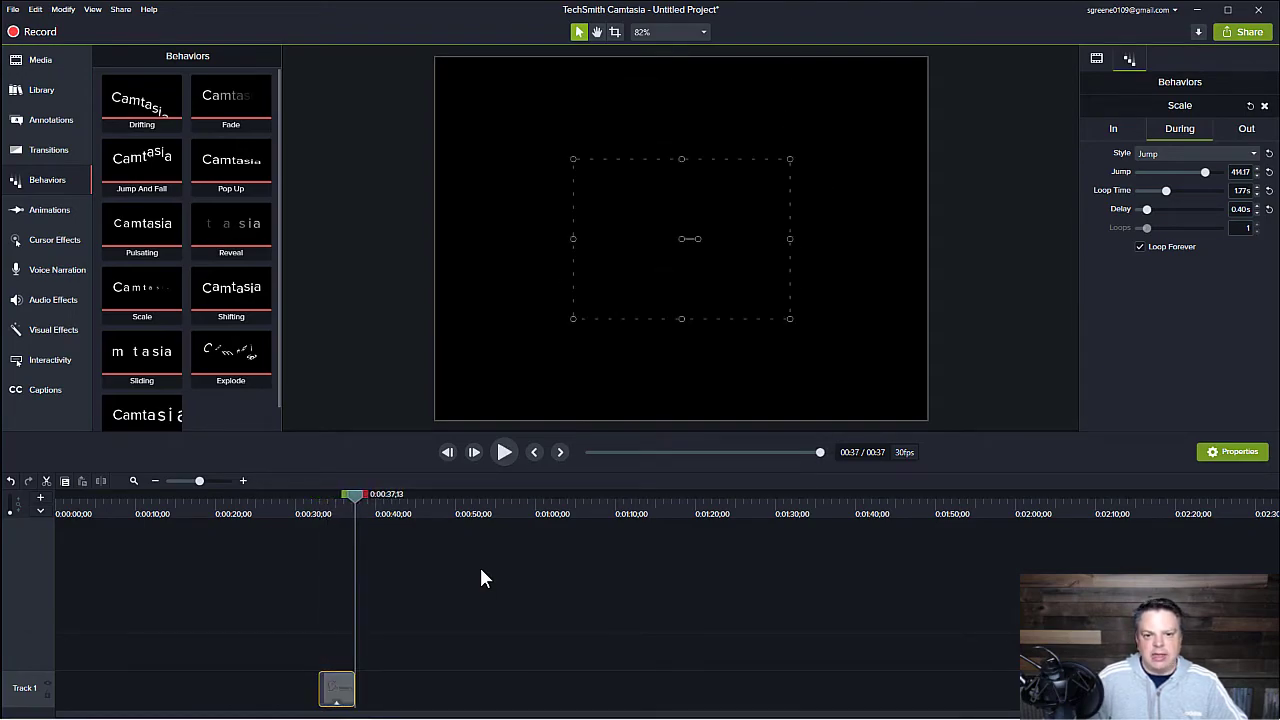
Step: Extend the logo clip to end at about 40 seconds and play it from just before its start
key(space)
drag(356, 688, 376, 688)
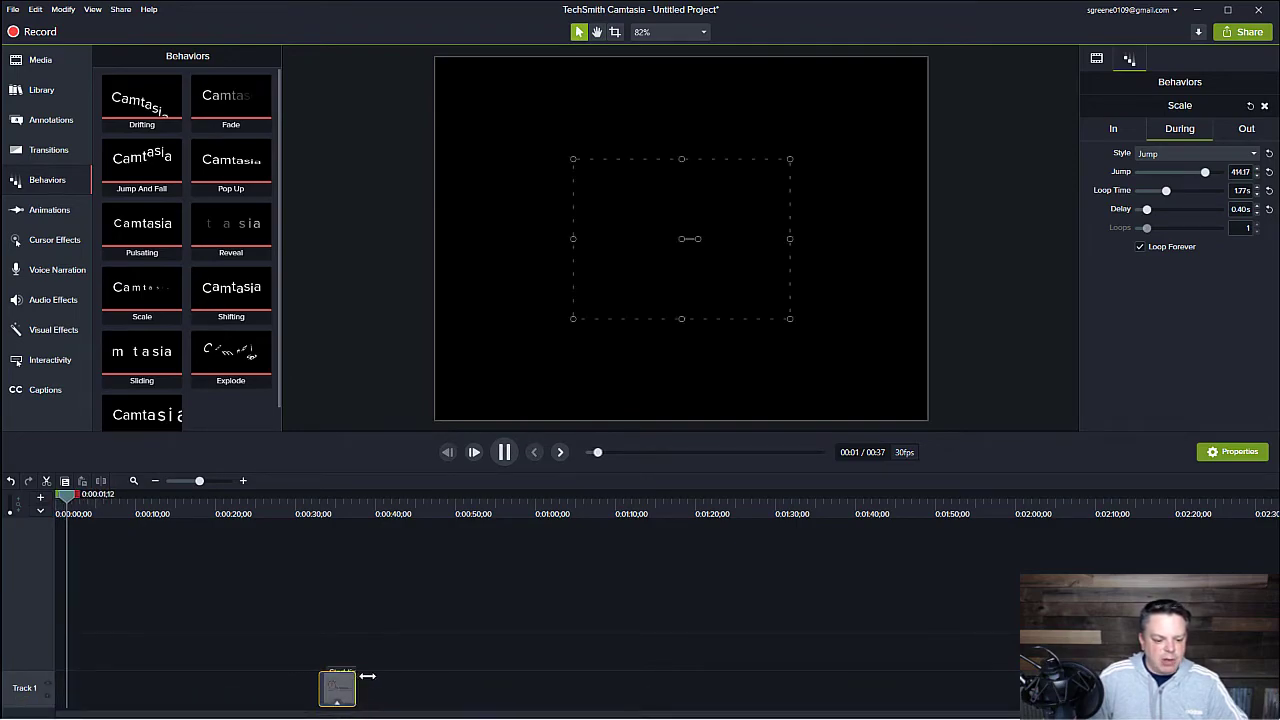
click(307, 501)
key(space)
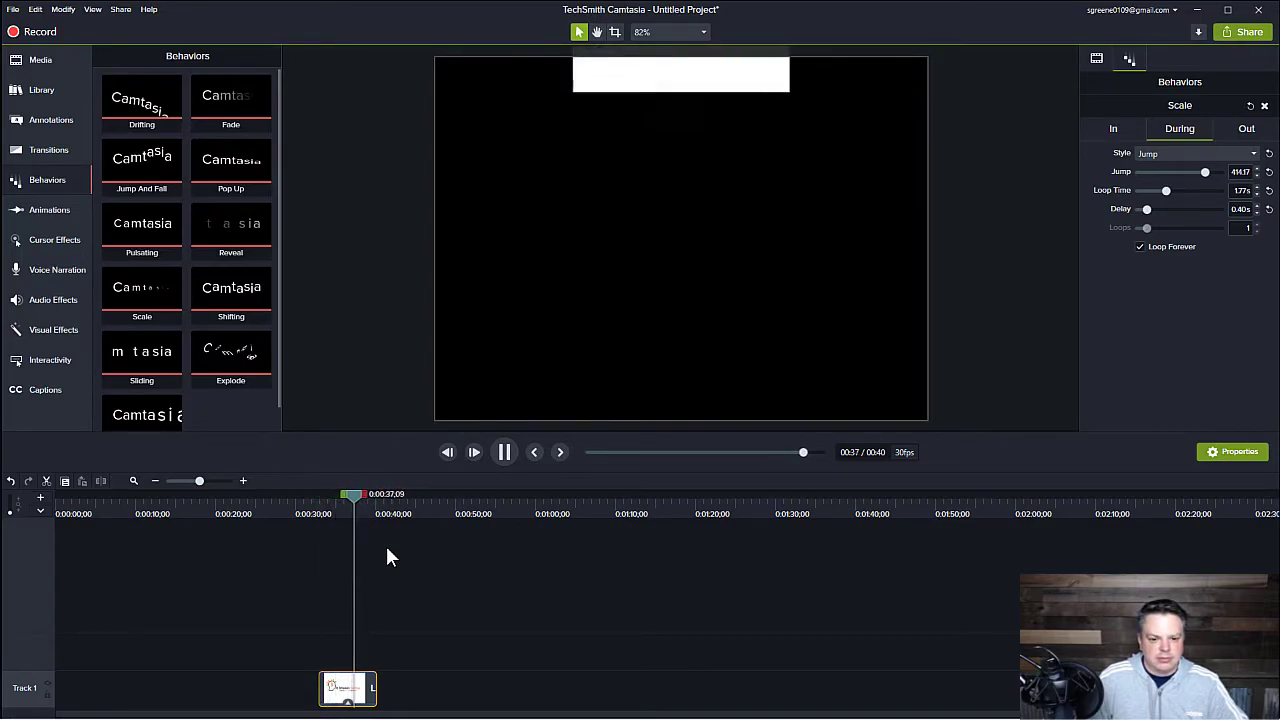
key(space)
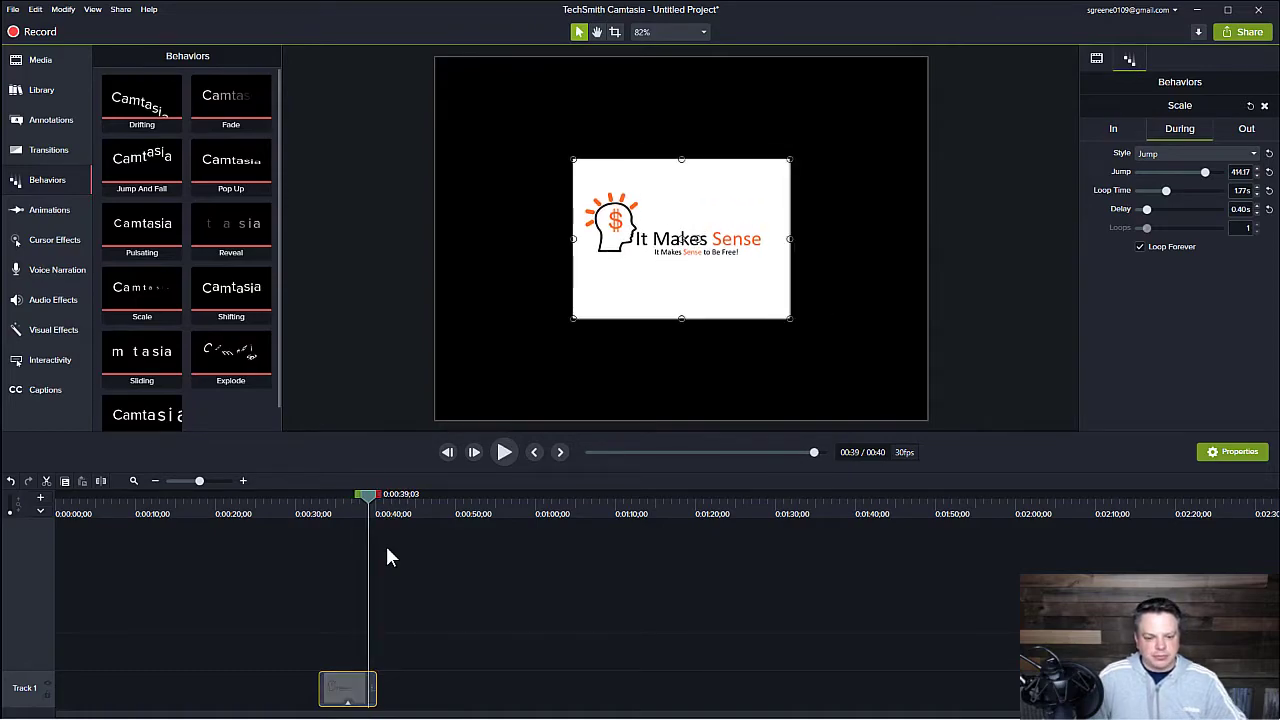
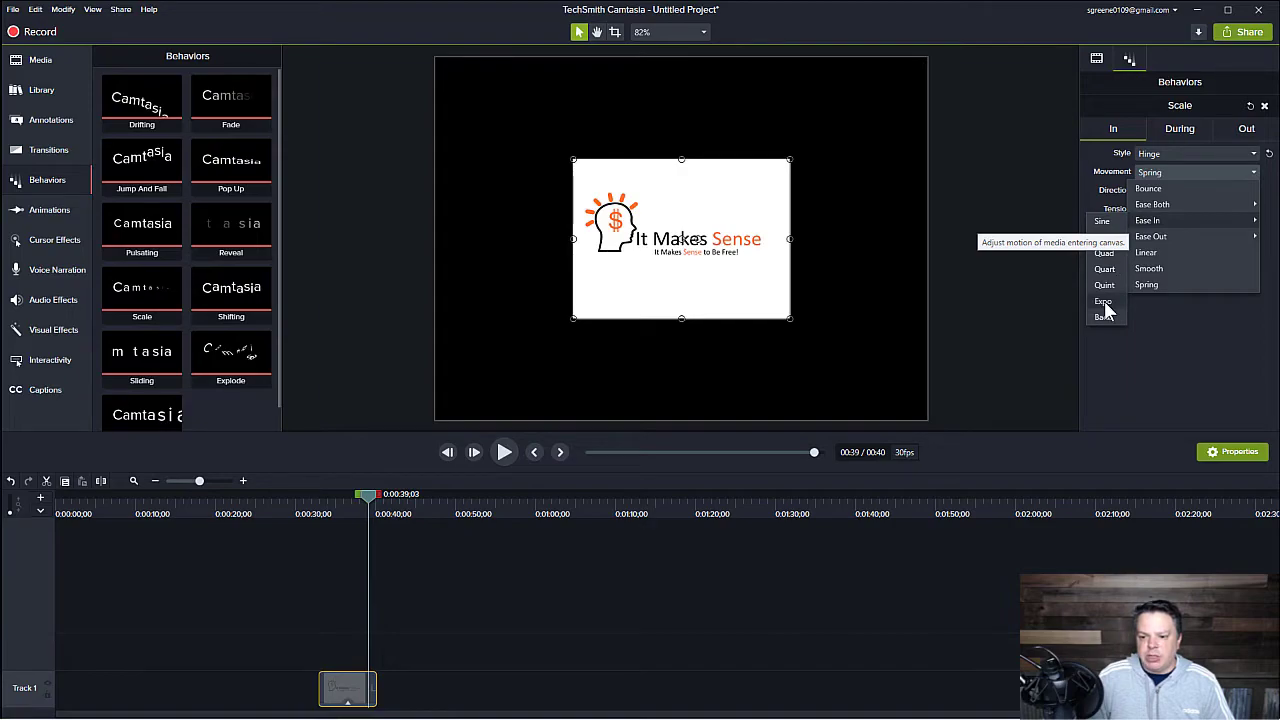
Step: Set the Hinge entrance's movement to Ease In - Quint and preview the logo clip
click(1105, 285)
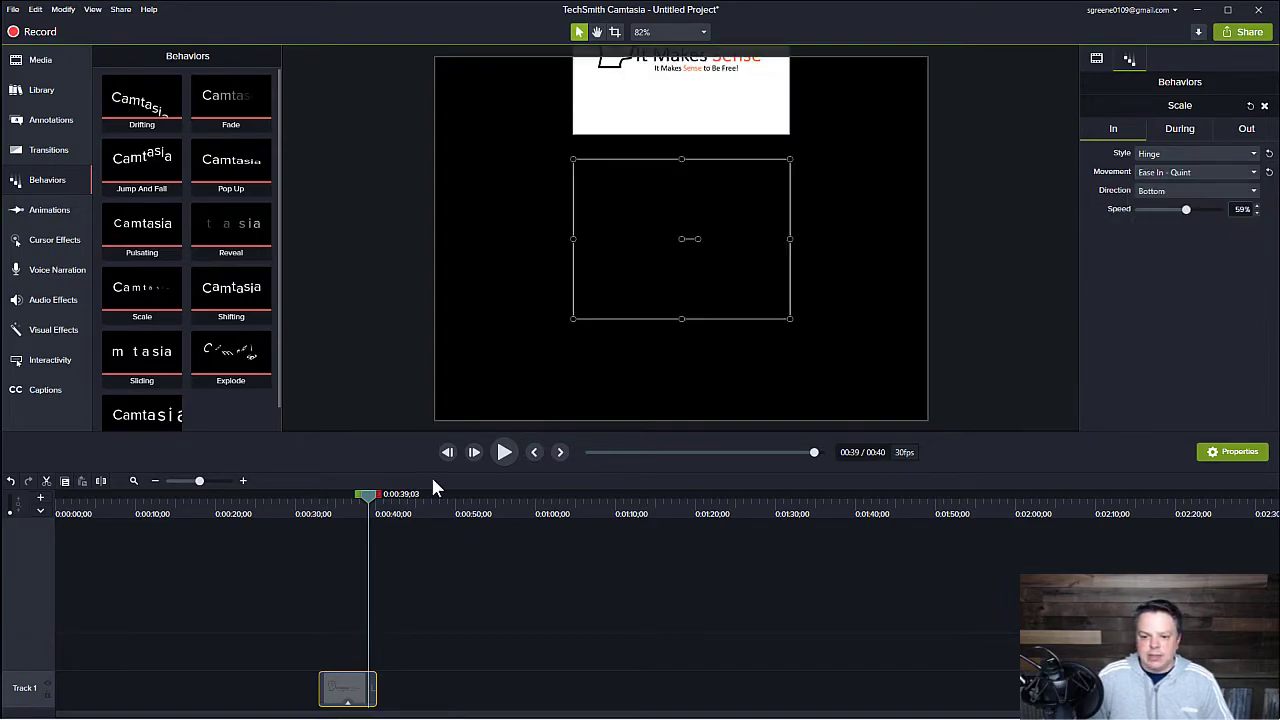
drag(370, 508, 309, 517)
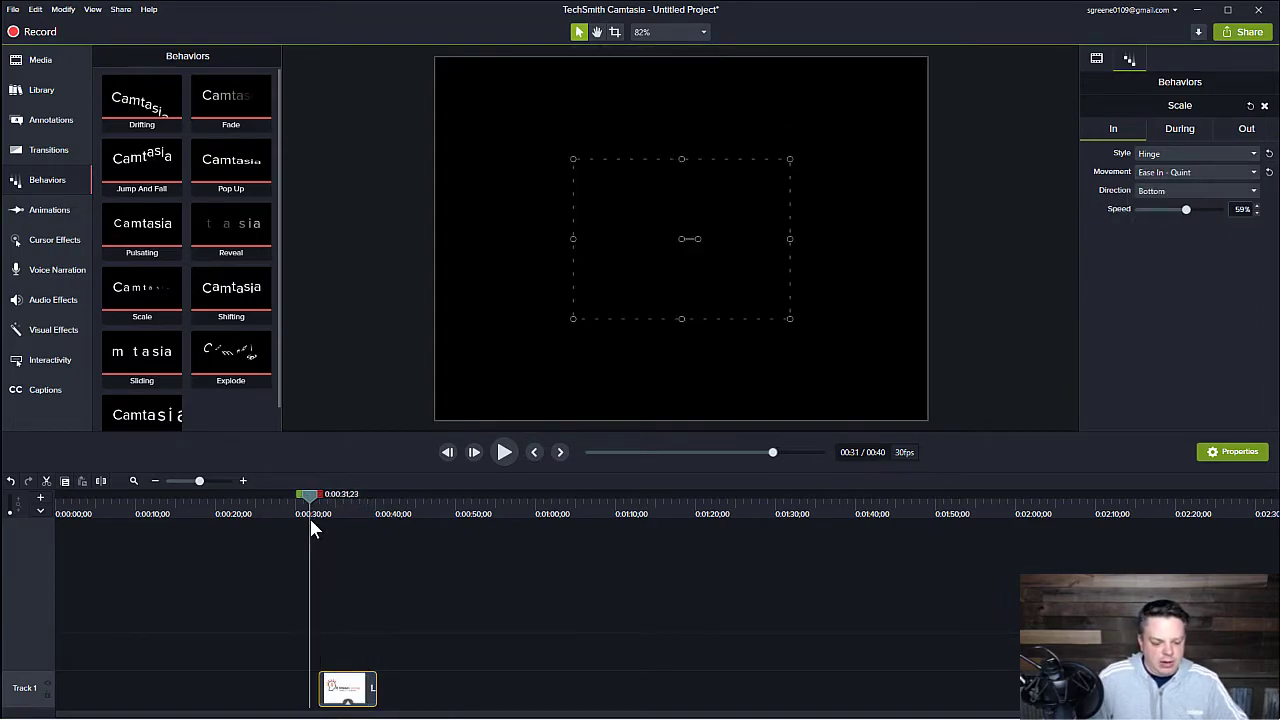
key(space)
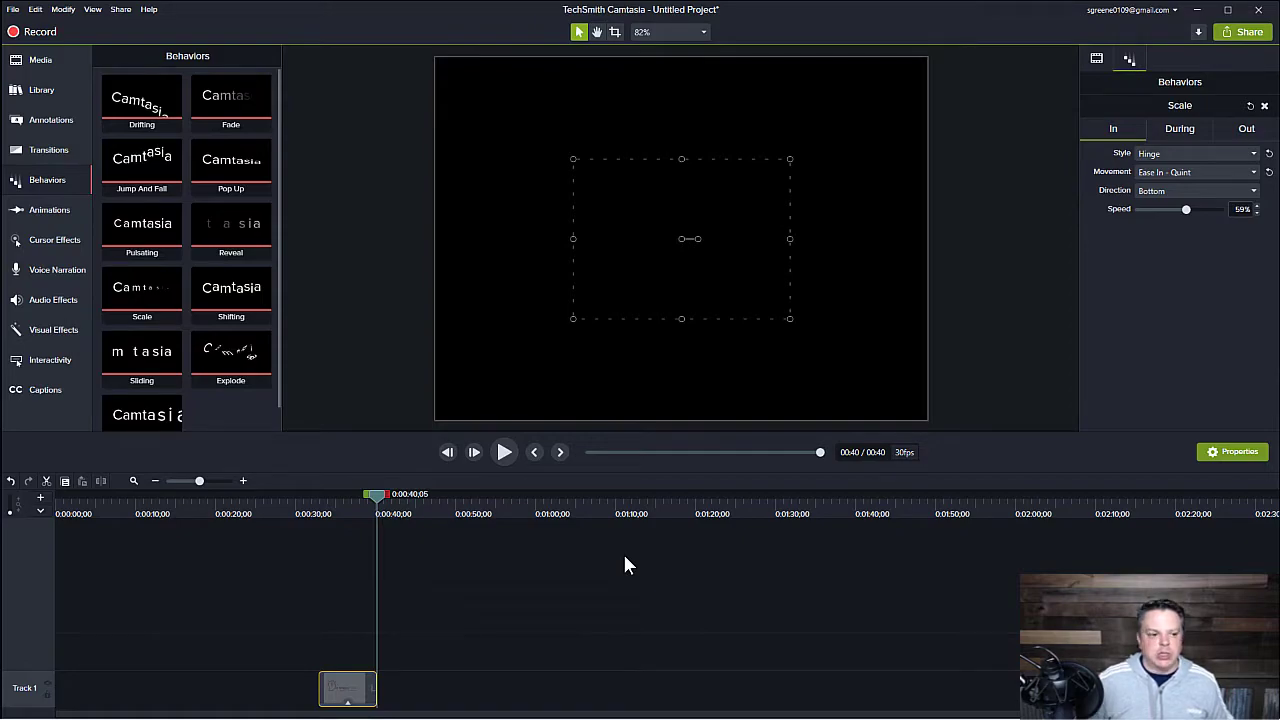
Step: Remove the Scale behavior from the logo clip on Track 1
drag(372, 505, 335, 538)
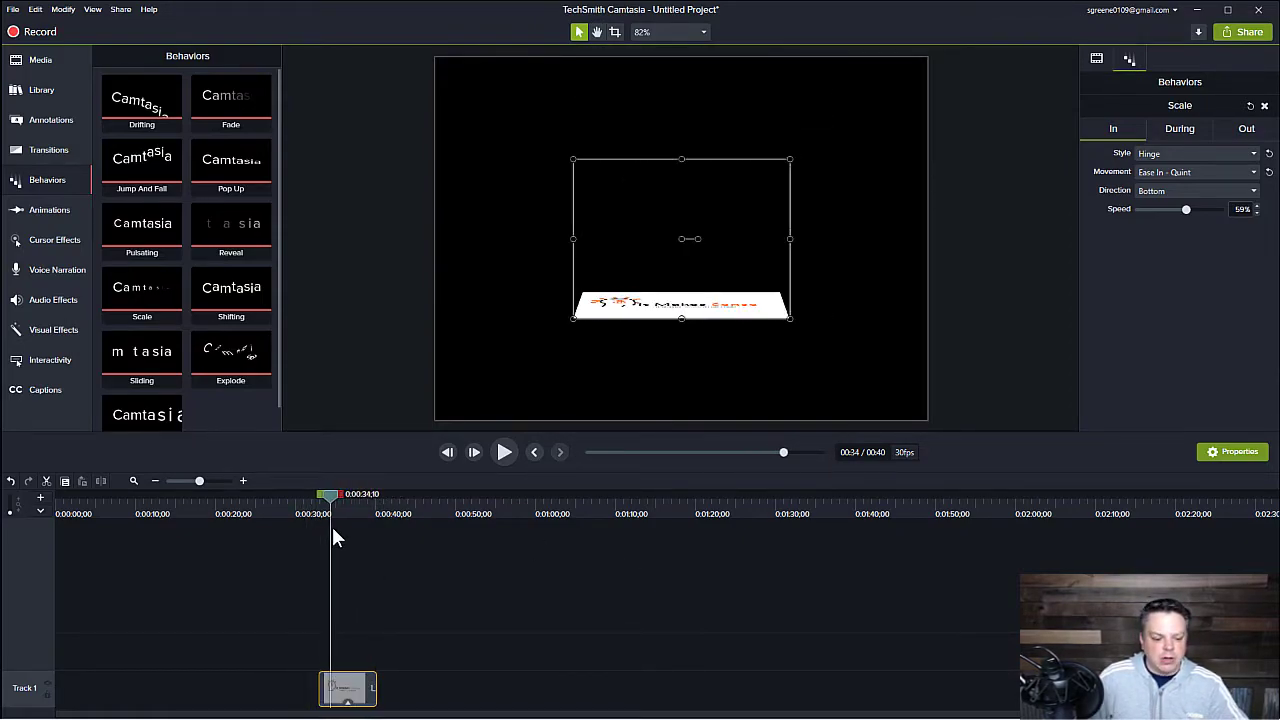
right_click(347, 698)
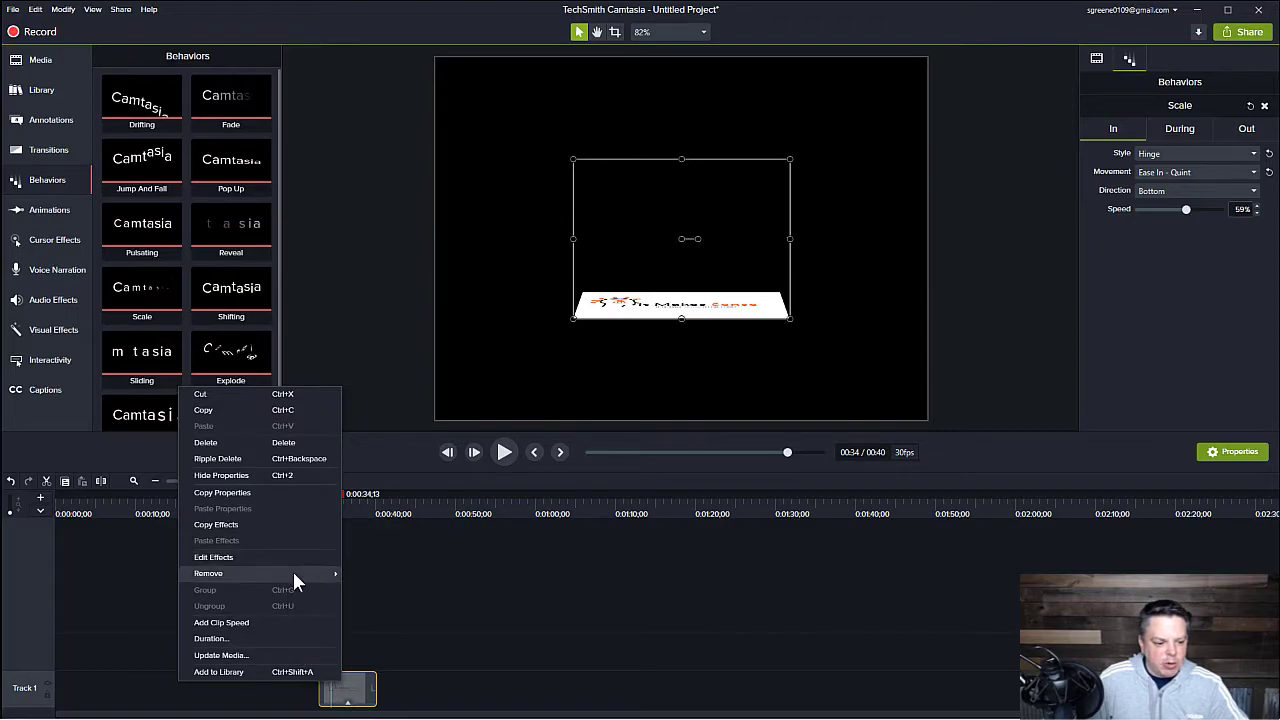
mouse_move(292, 569)
click(135, 574)
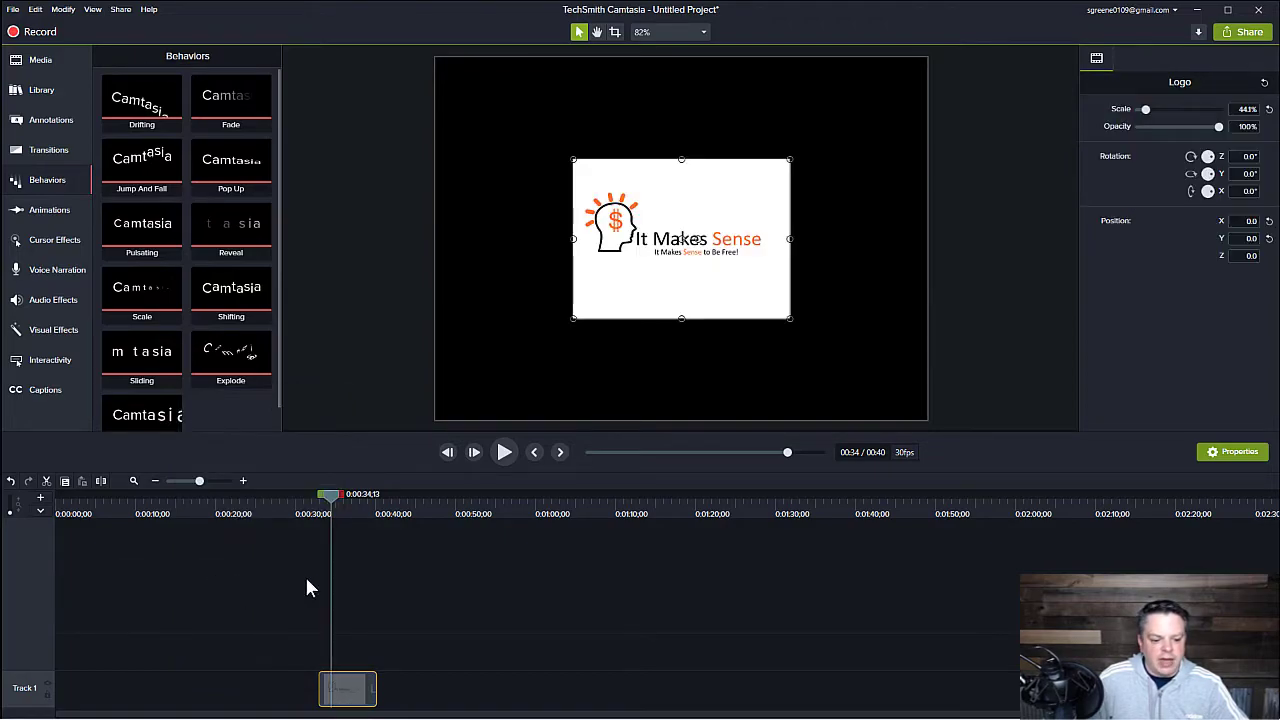
Step: Play the logo clip from its start to check it without a behavior
drag(332, 498, 320, 498)
key(space)
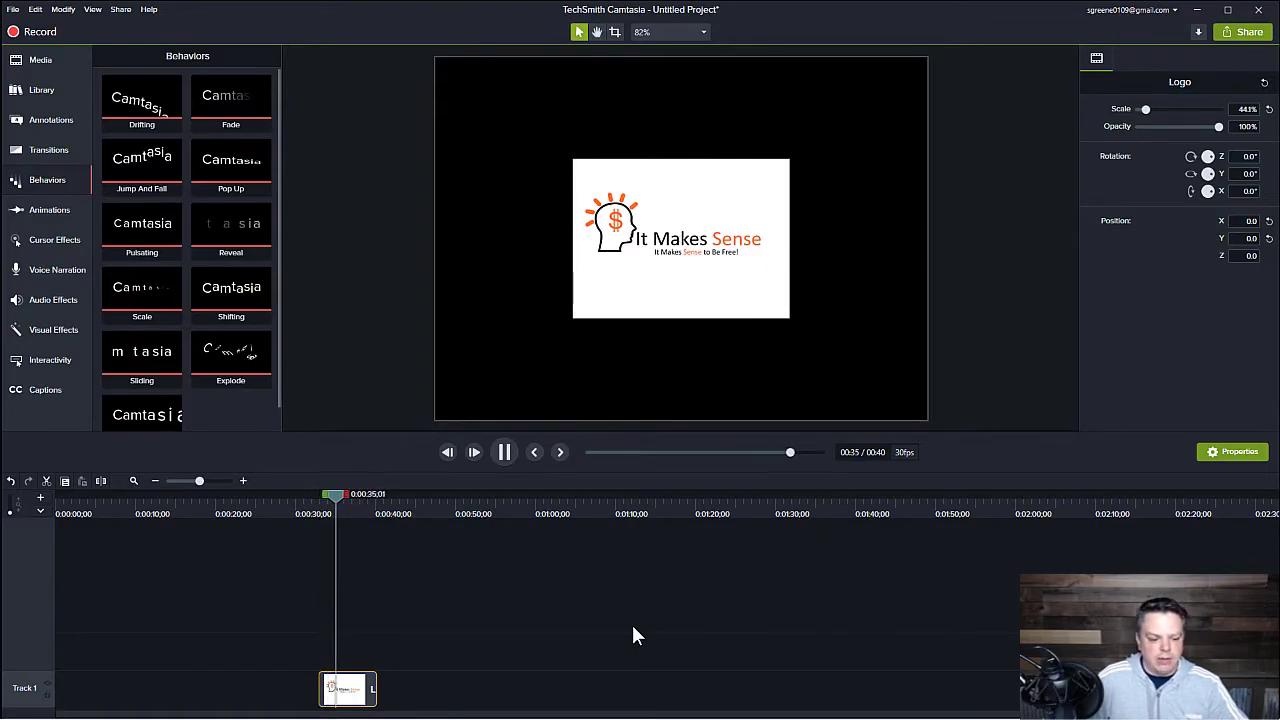
key(space)
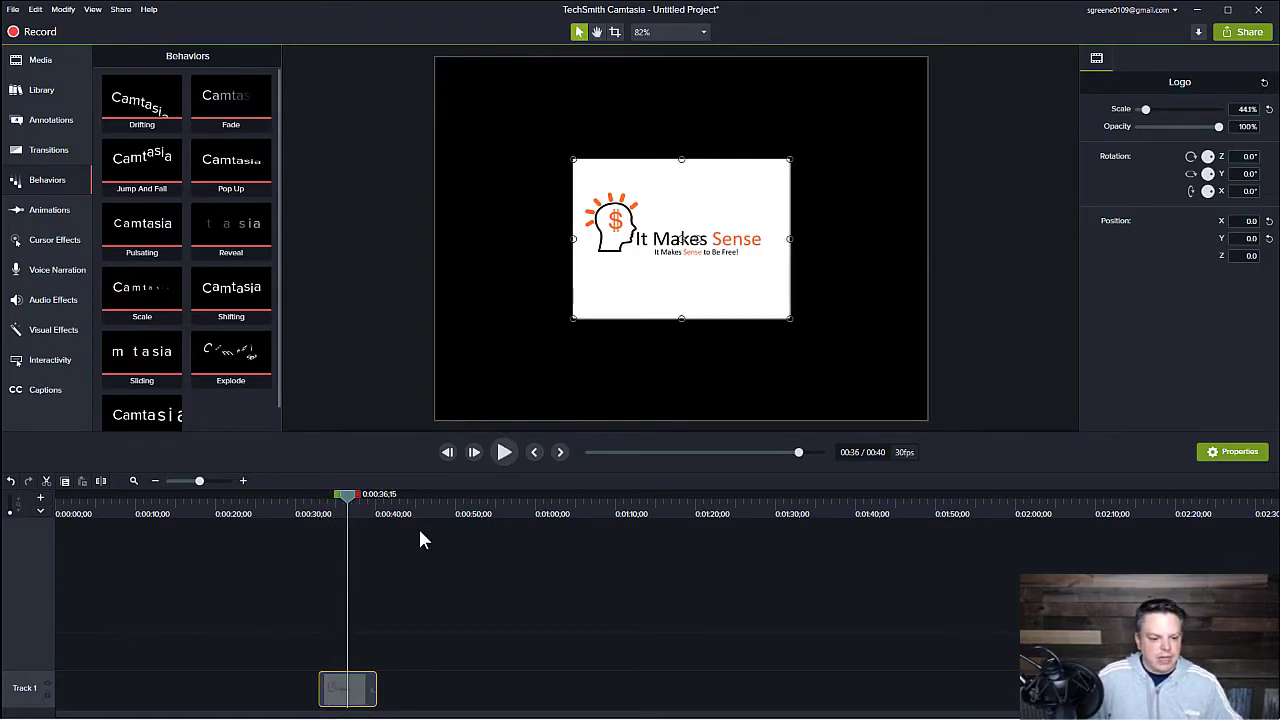
Step: Apply the Explode behavior to the logo clip on Track 1 and preview it from just before the clip's start
drag(351, 491, 320, 491)
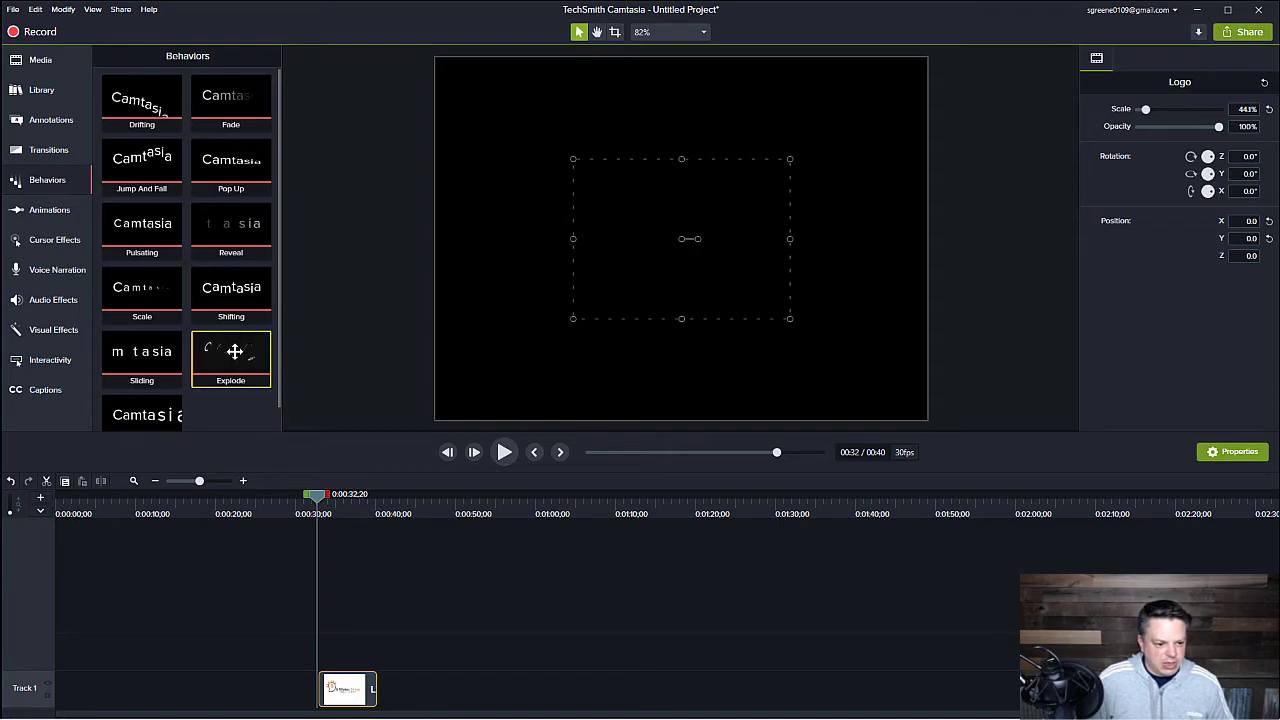
drag(233, 351, 347, 688)
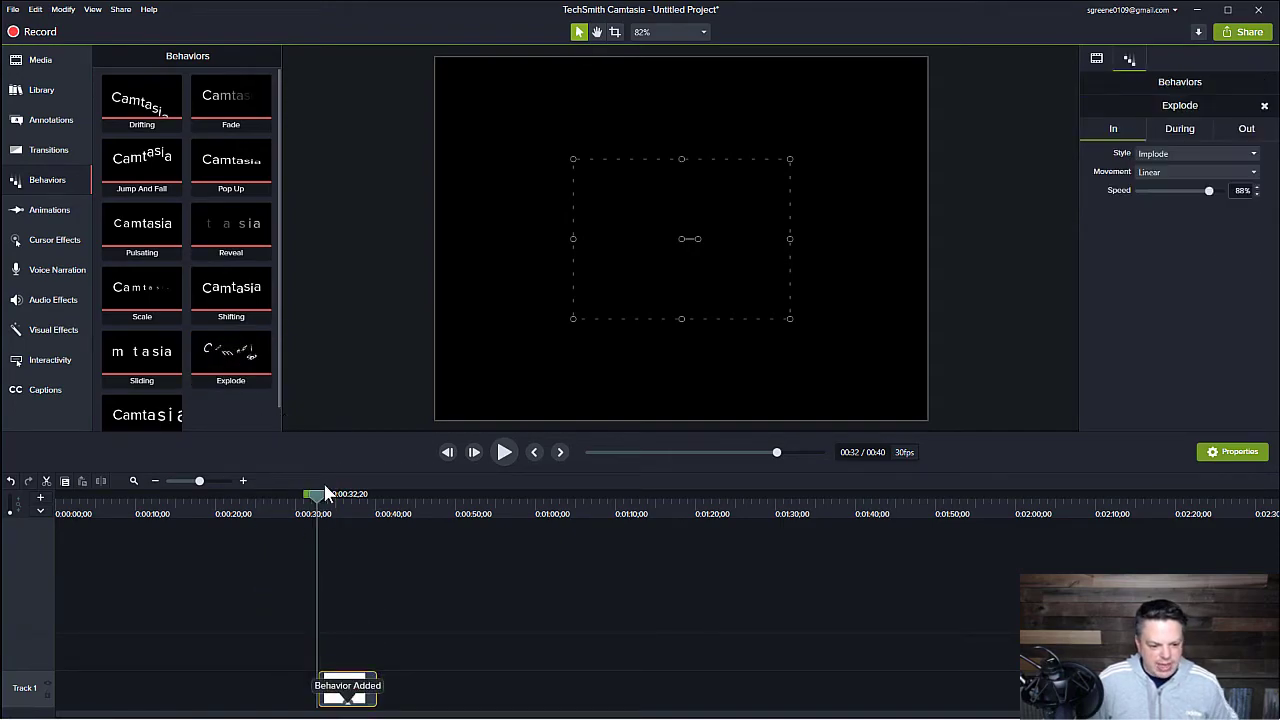
key(space)
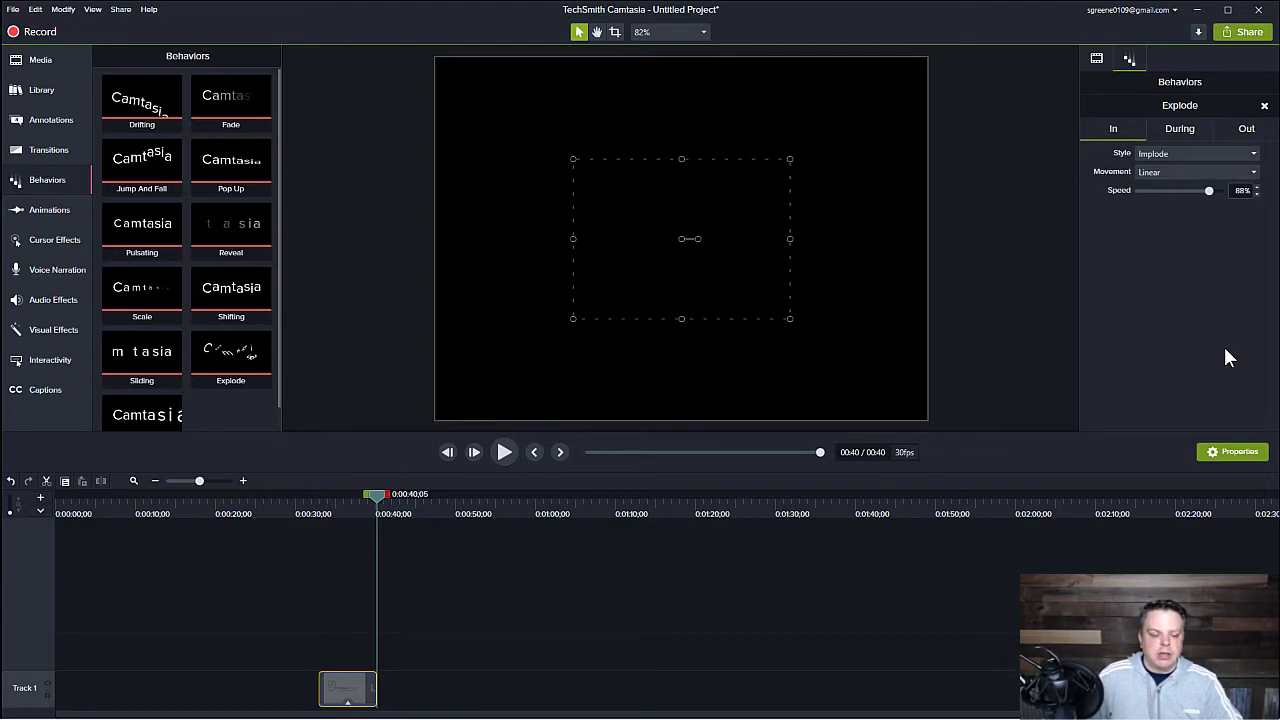
click(297, 513)
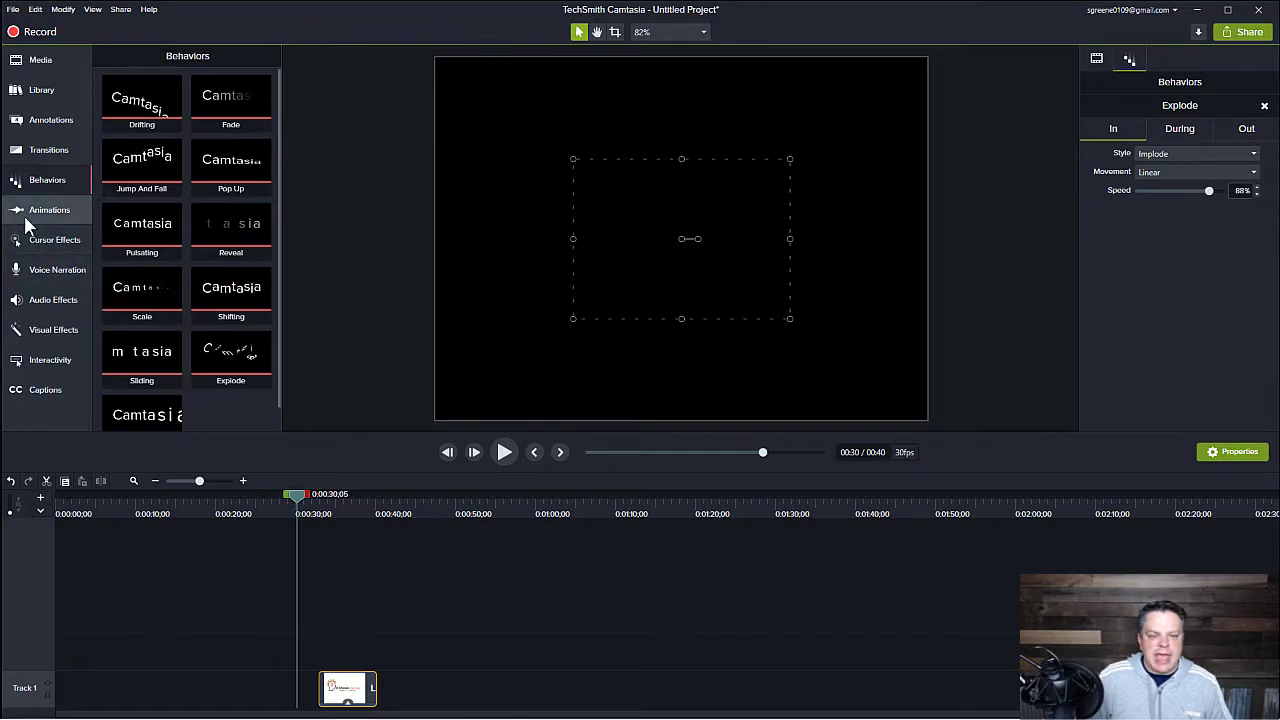
Step: Remove all effects from the logo clip on Track 1
right_click(347, 690)
mouse_move(281, 576)
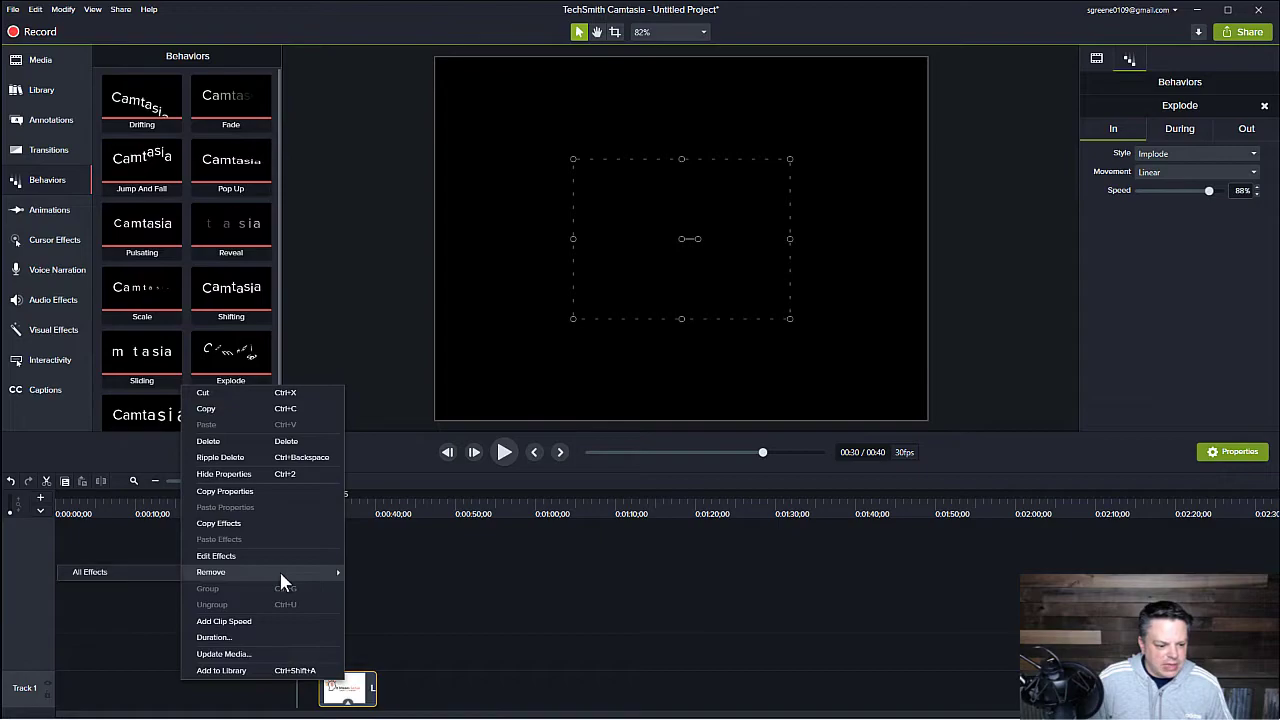
click(128, 573)
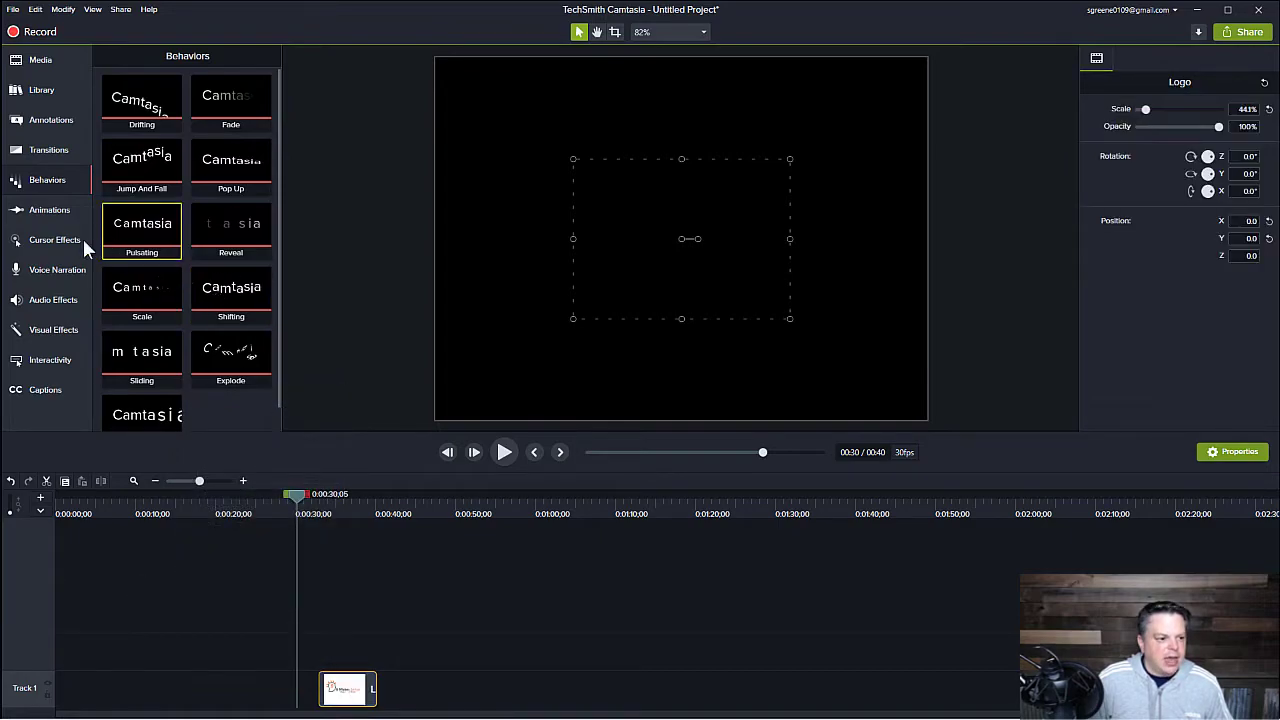
Step: Bring up the animation presets and extend the logo clip to end at about 47 seconds
click(47, 214)
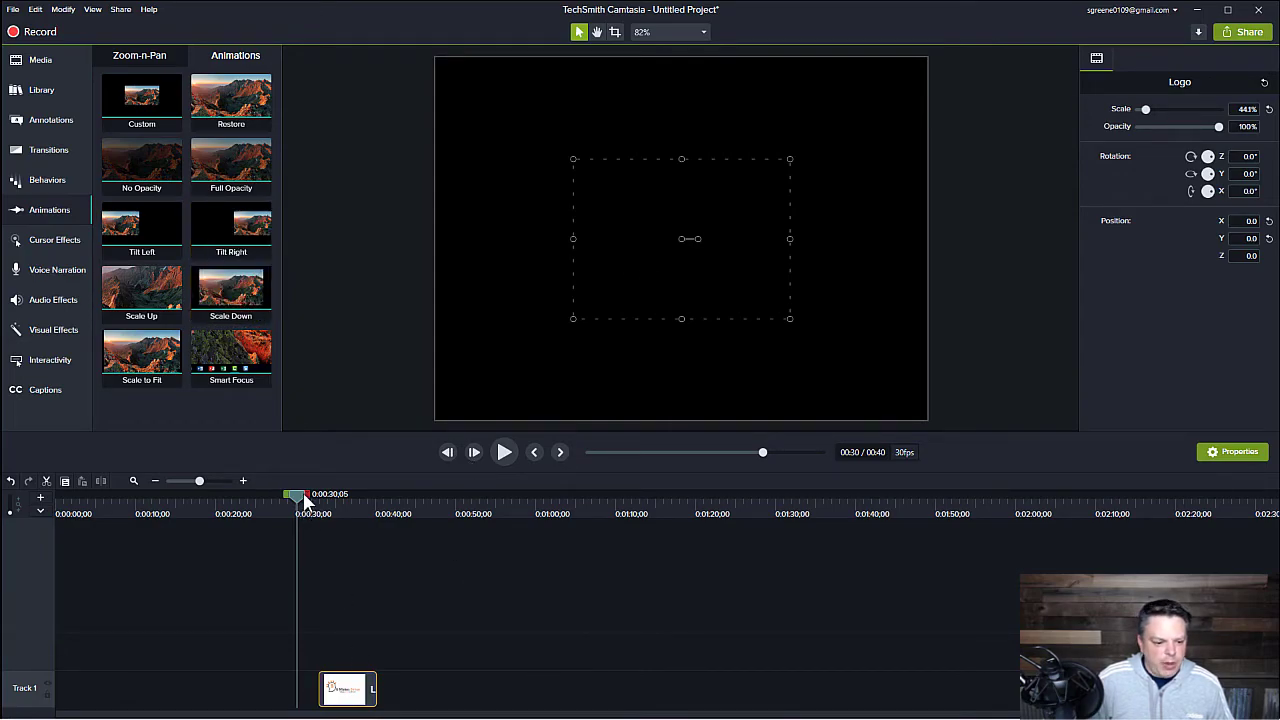
drag(303, 499, 344, 508)
drag(375, 693, 433, 692)
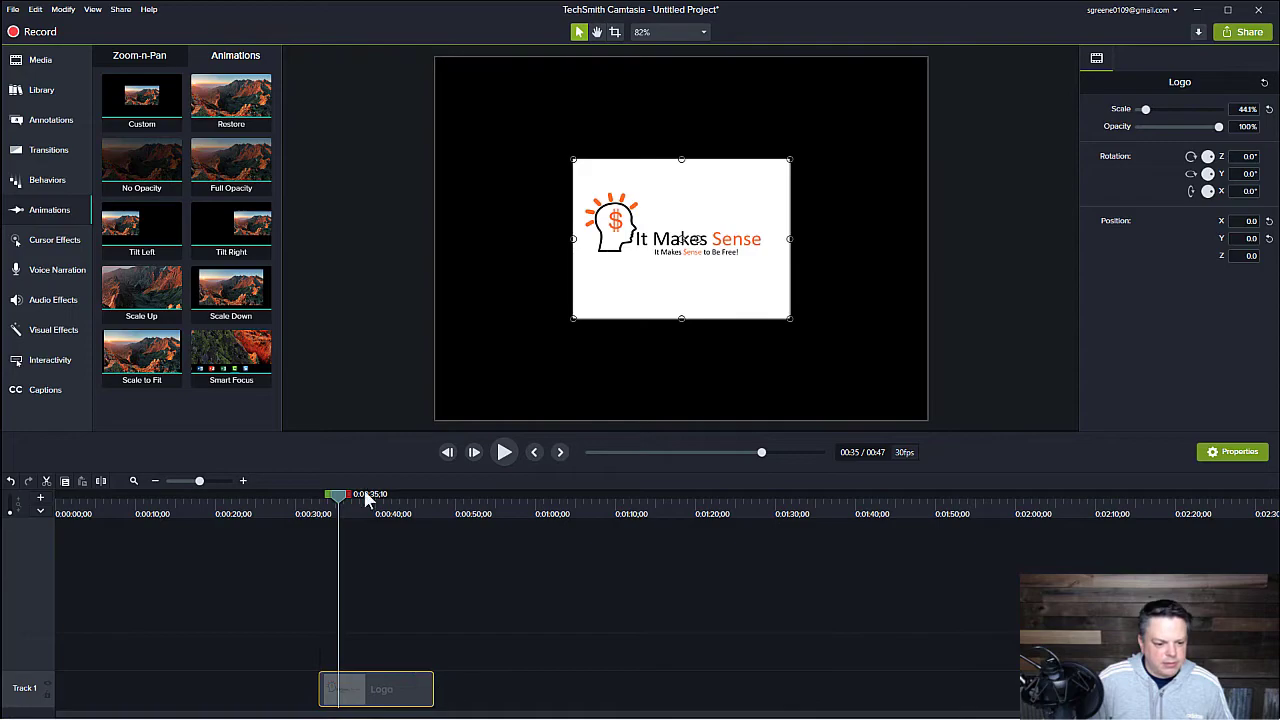
drag(340, 507, 286, 500)
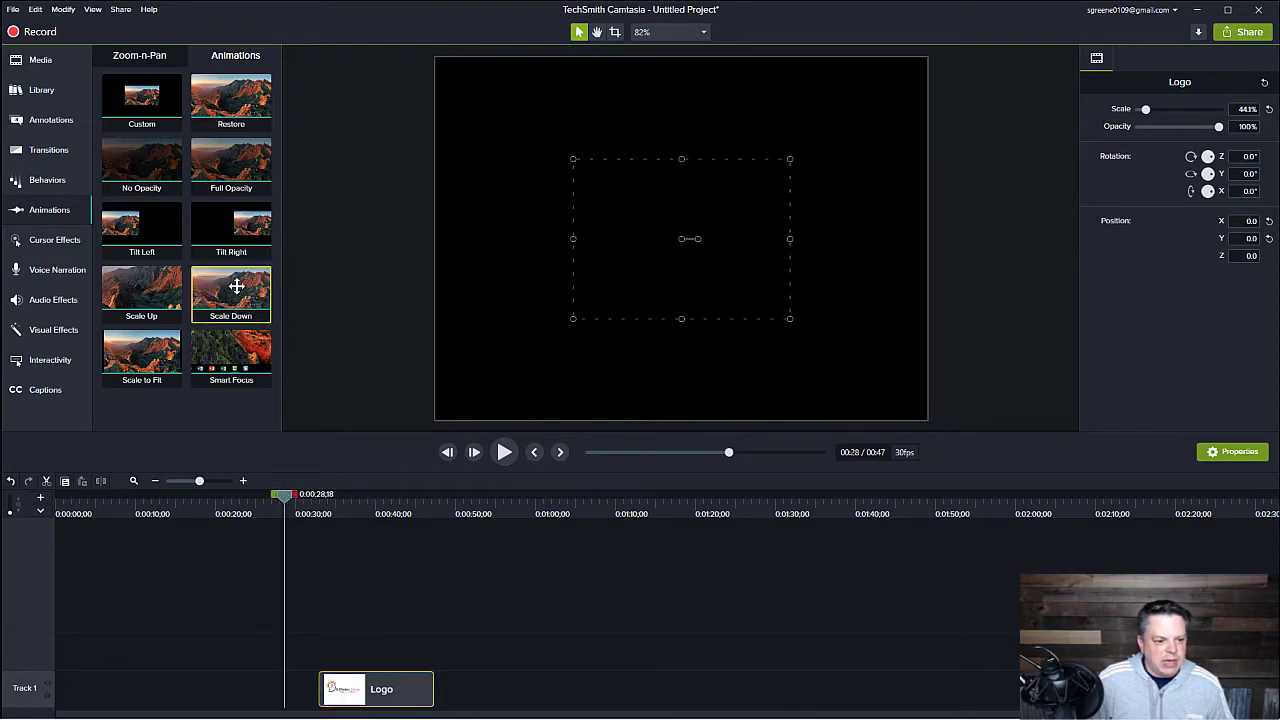
Step: Add a Scale Down animation midway through the logo clip and preview it from before the clip's start
drag(236, 286, 378, 696)
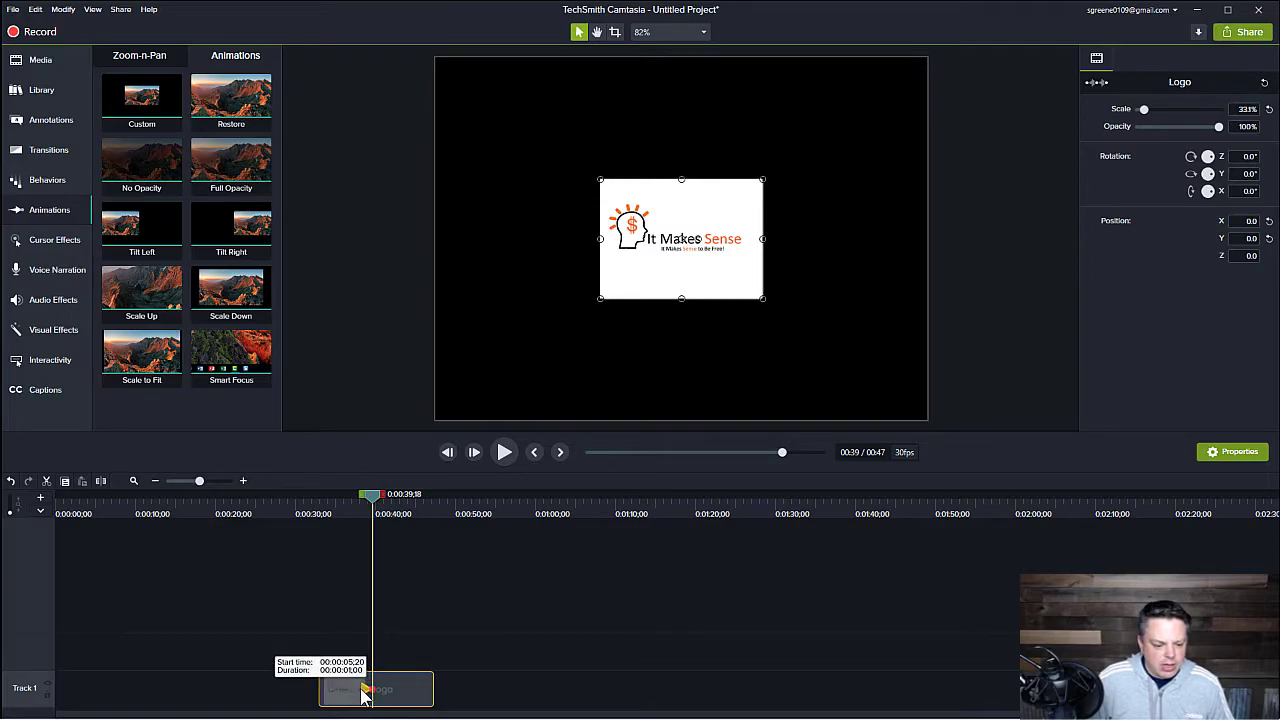
drag(378, 502, 316, 507)
key(space)
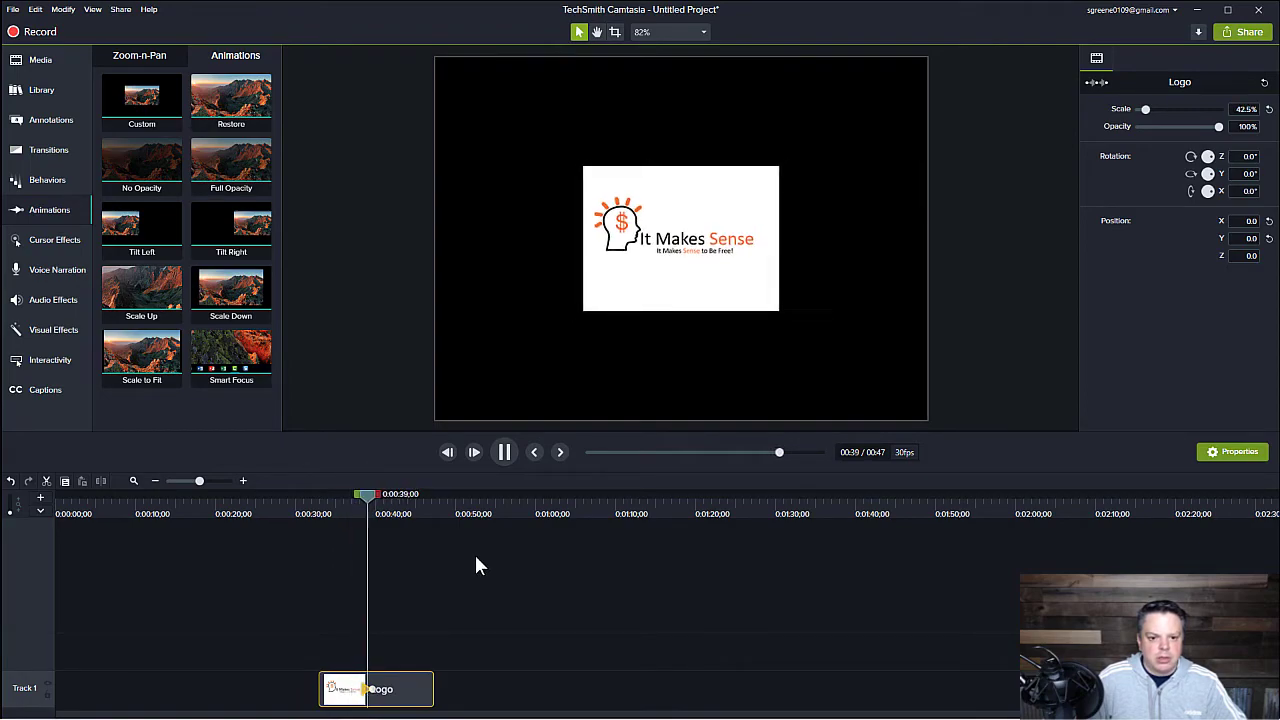
Step: Move the logo clip to Track 2 so that it starts at about 0:00:27;20
click(370, 684)
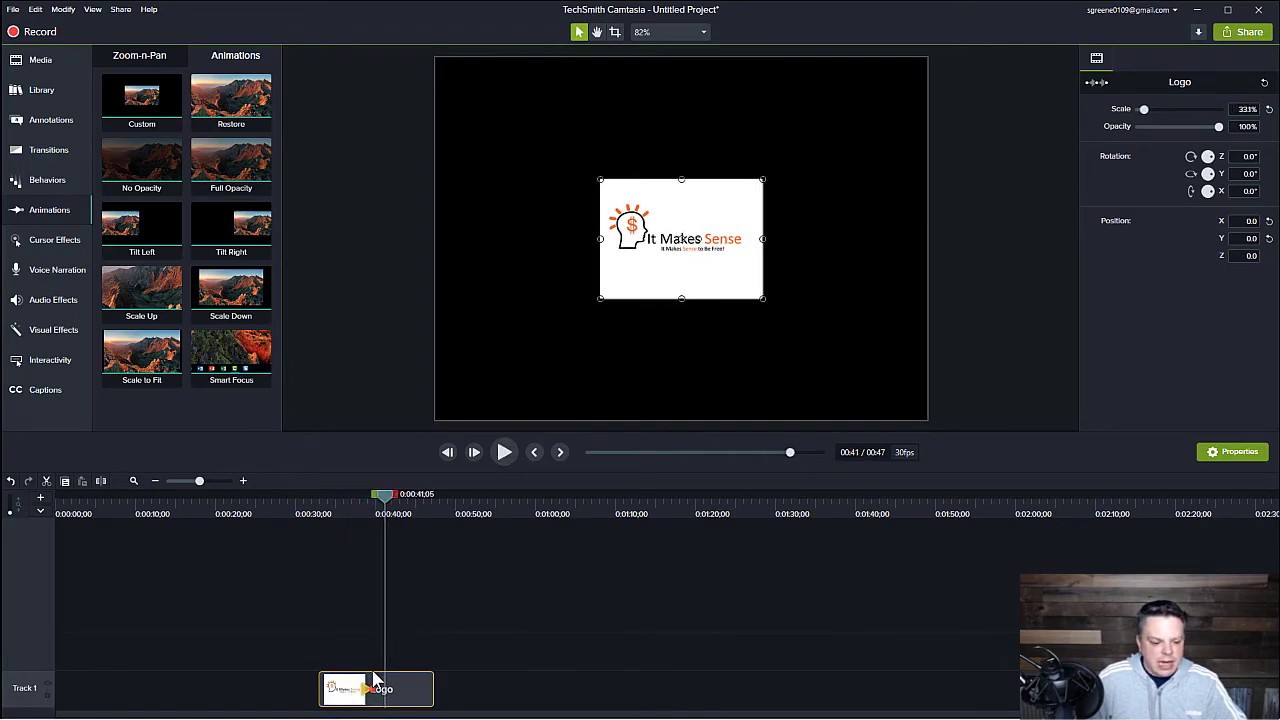
click(243, 481)
drag(1006, 691, 712, 675)
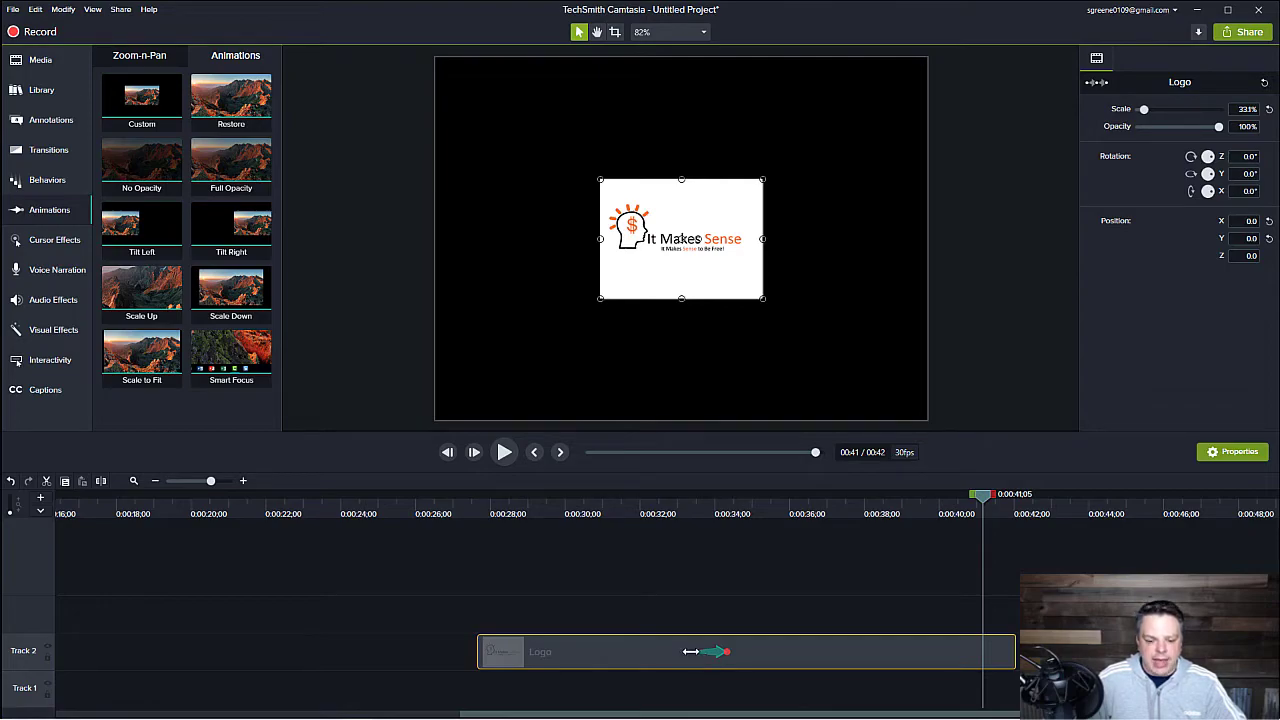
Step: Stretch the Scale Down animation to begin at about 0:00:29;25 and preview it from the clip's start
drag(691, 651, 561, 660)
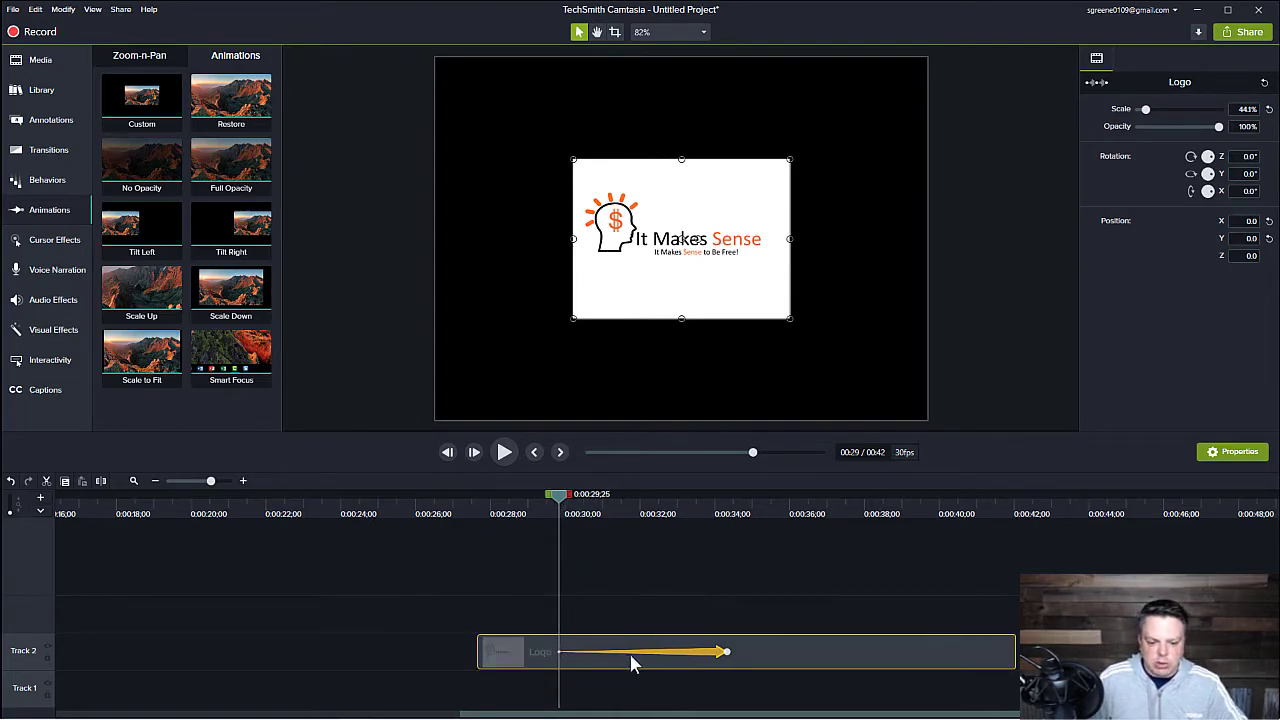
drag(557, 497, 477, 508)
key(space)
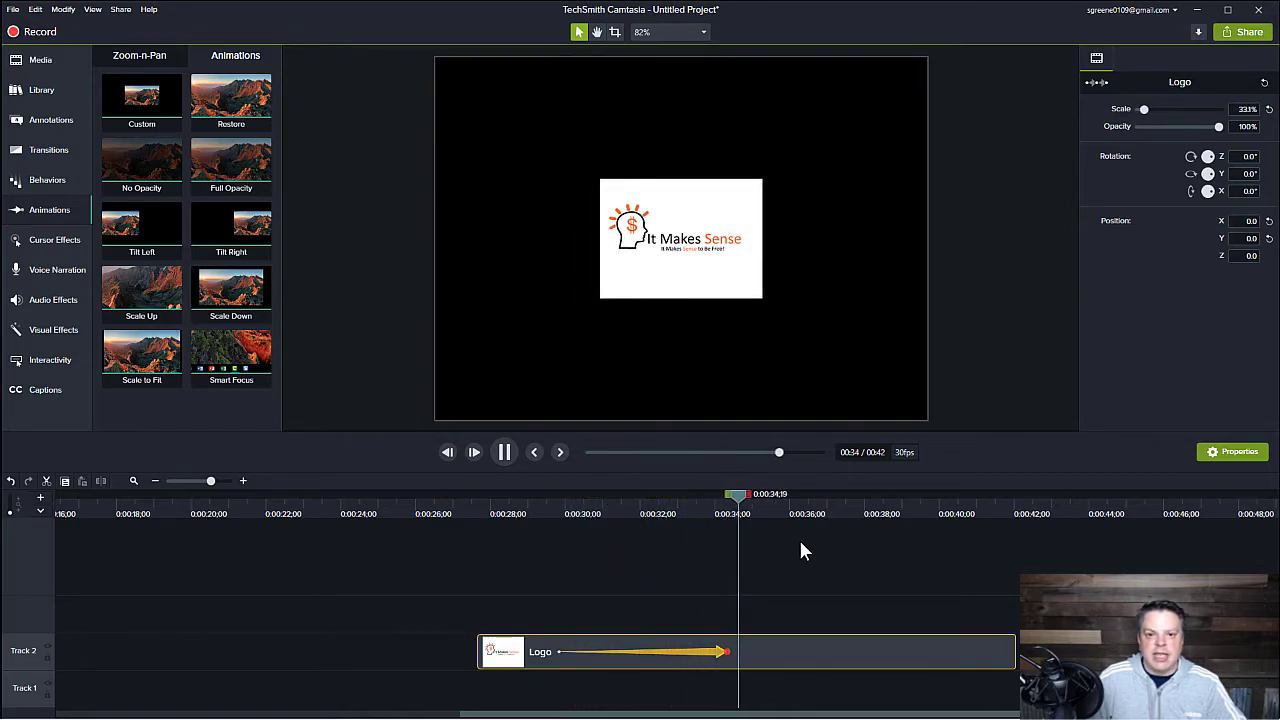
Step: Shorten the Scale Down animation to end at about 0:00:30;13 and preview the faster scaling
drag(726, 652, 550, 668)
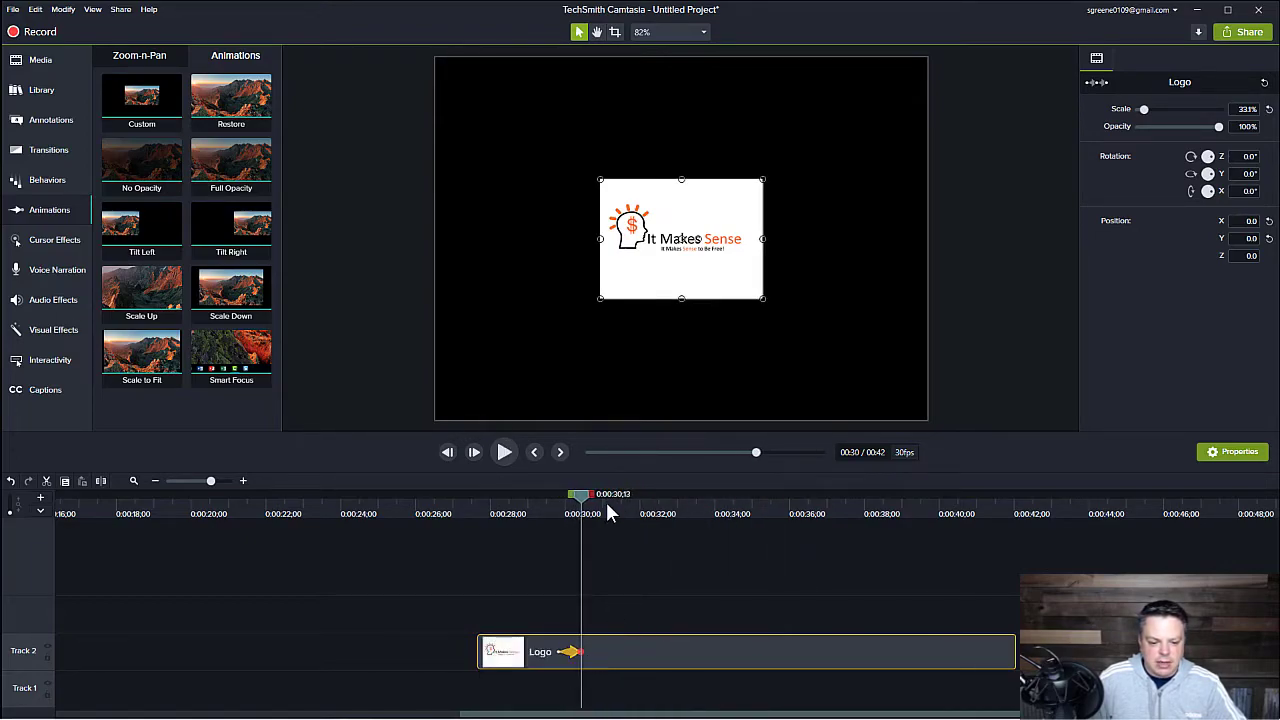
drag(584, 503, 495, 520)
key(space)
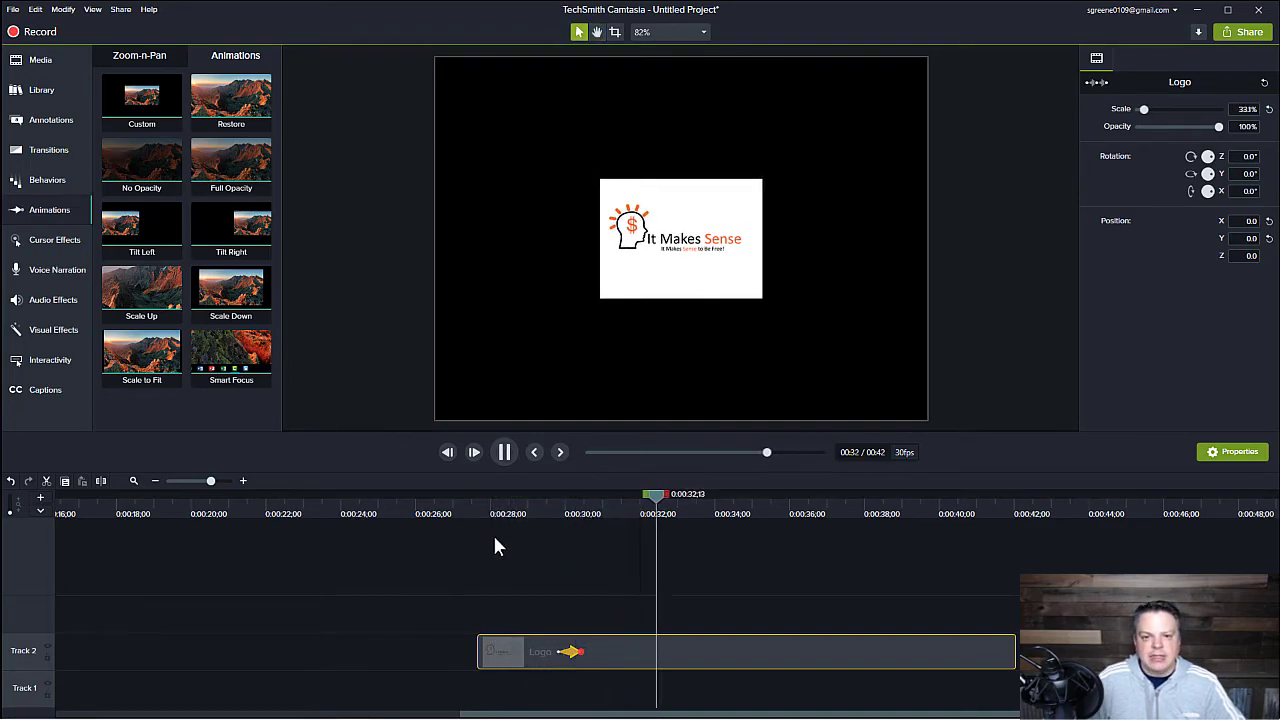
Step: Stop playback and delete the Scale Down animation from the logo clip
key(space)
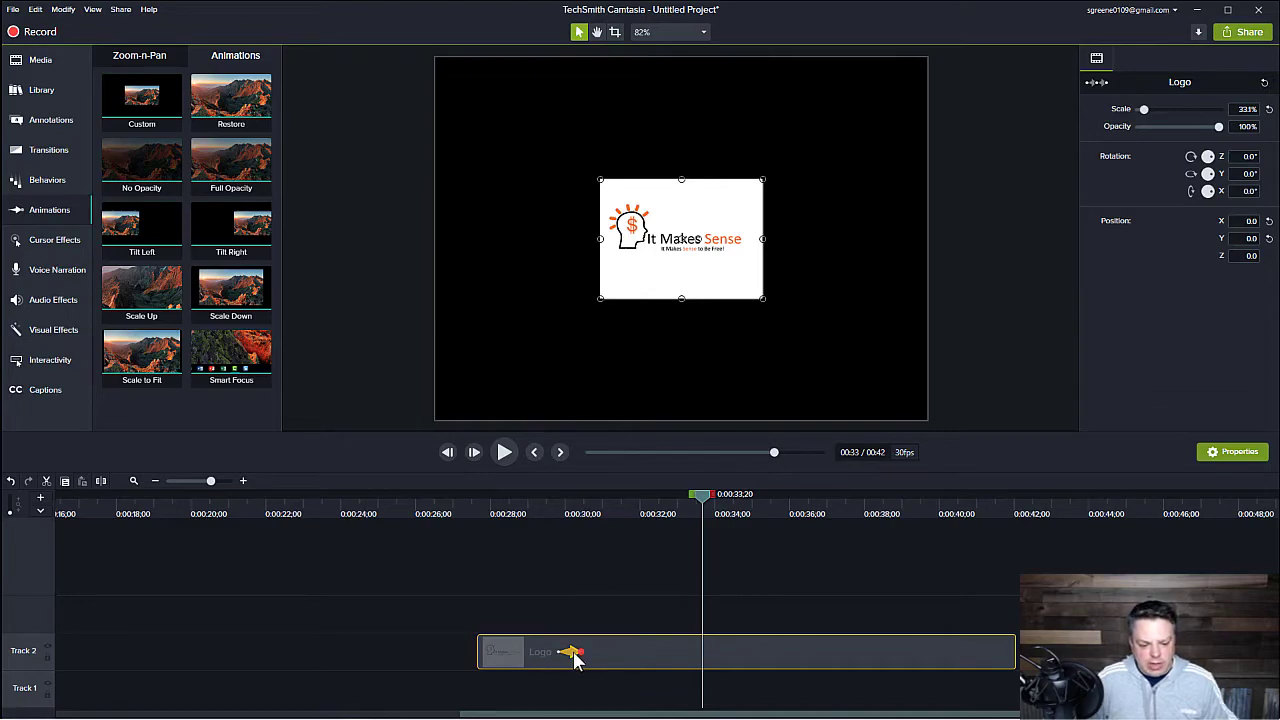
key(Delete)
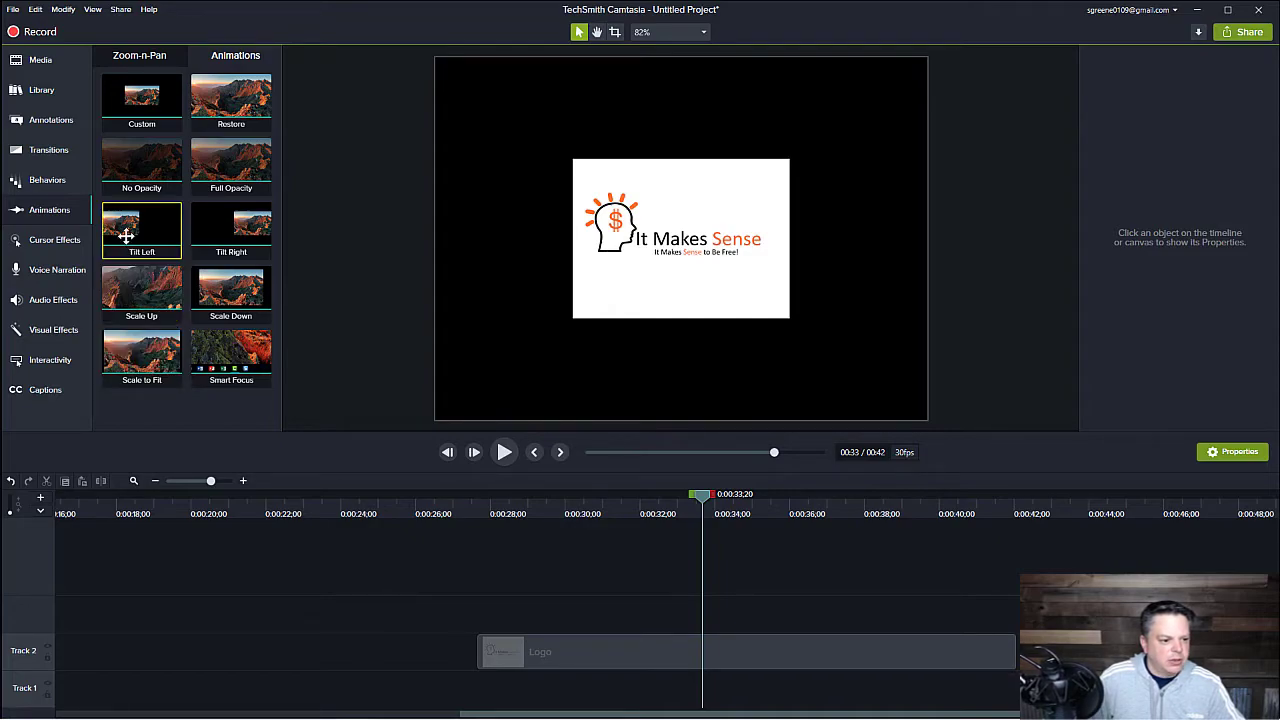
Step: Add a Tilt Left animation near the start of the logo clip, shorten it to about one second, and preview it
drag(128, 238, 561, 652)
drag(657, 651, 598, 652)
drag(600, 514, 474, 554)
key(space)
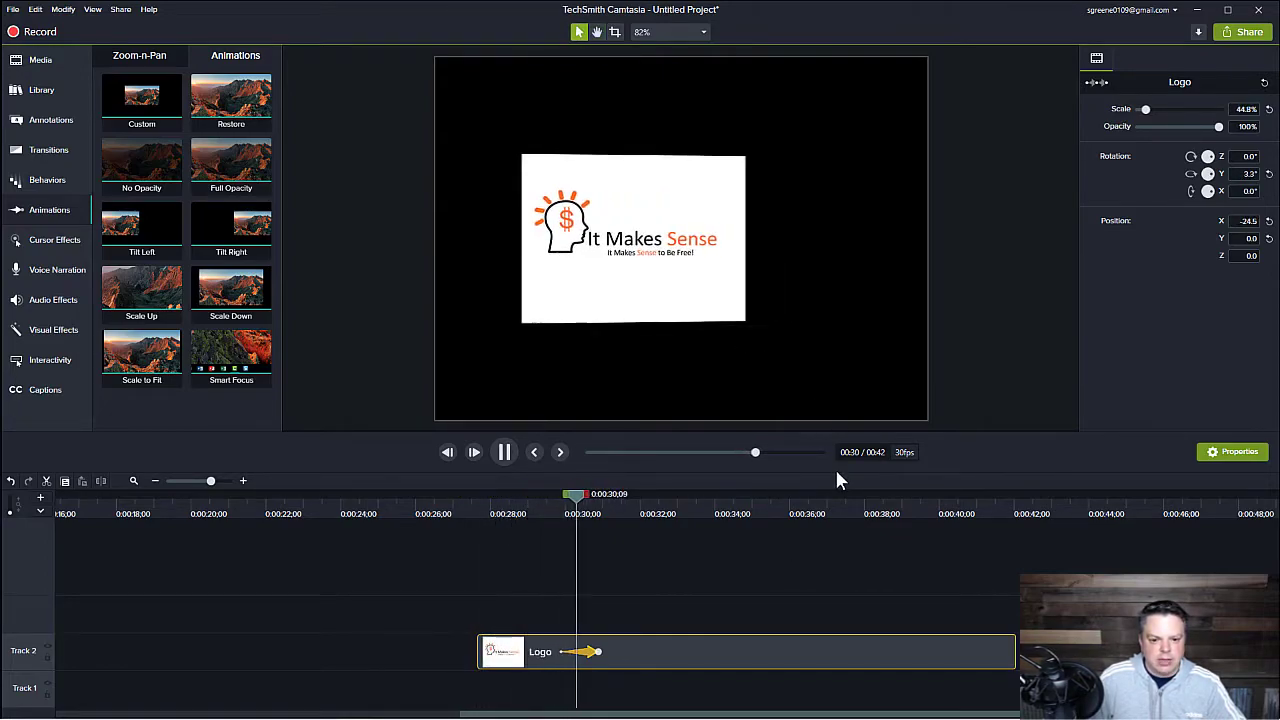
click(684, 645)
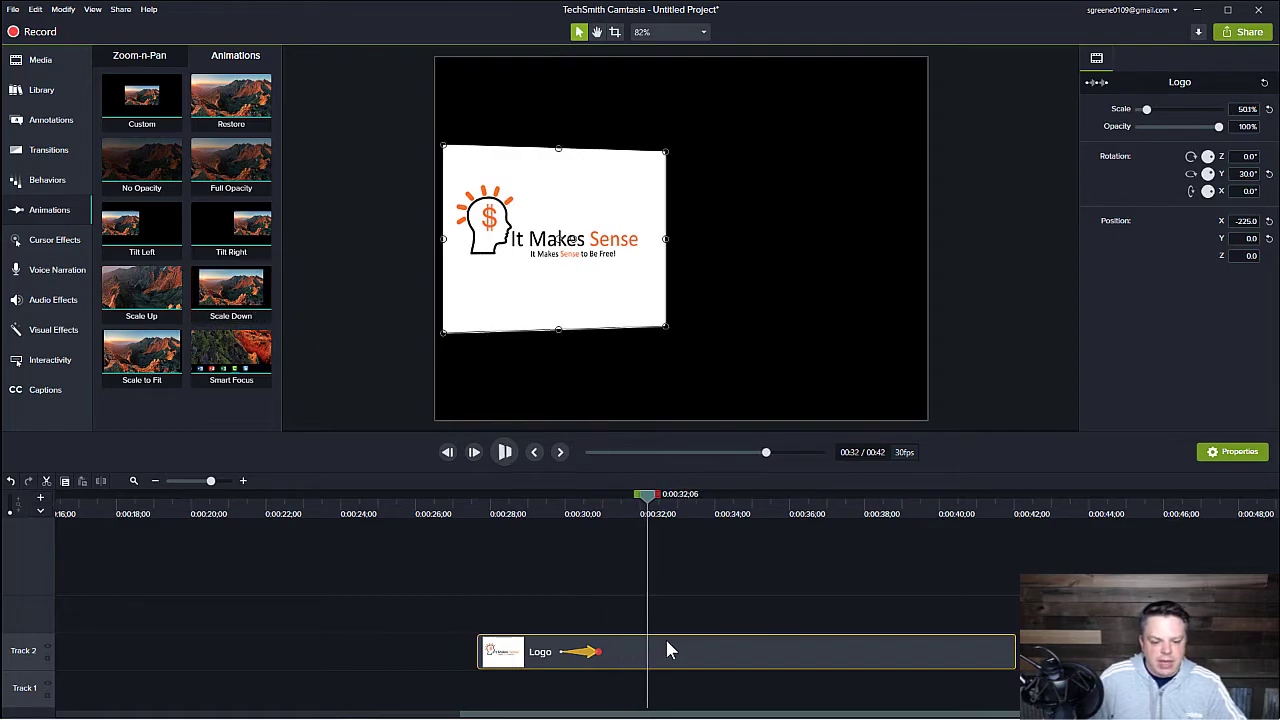
Step: Stretch the Tilt Left animation to end at about 0:00:36;14 and preview the slower tilt
drag(706, 653, 805, 653)
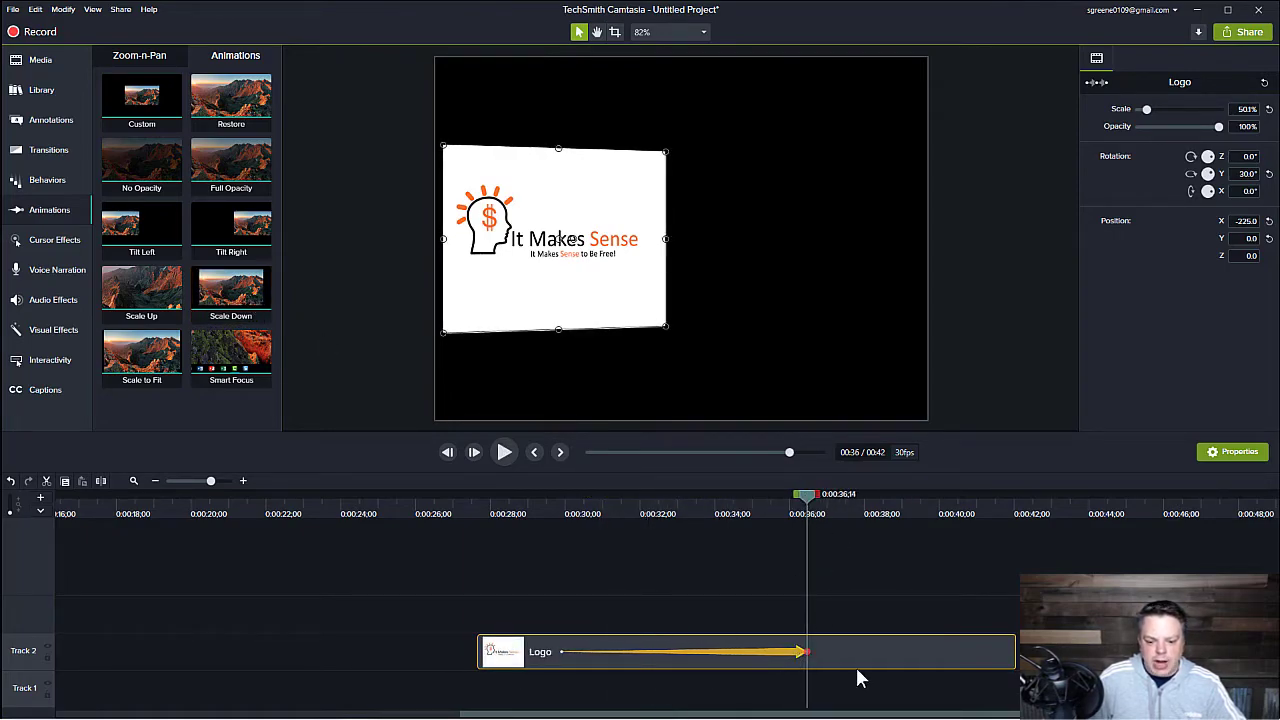
drag(808, 500, 484, 578)
key(space)
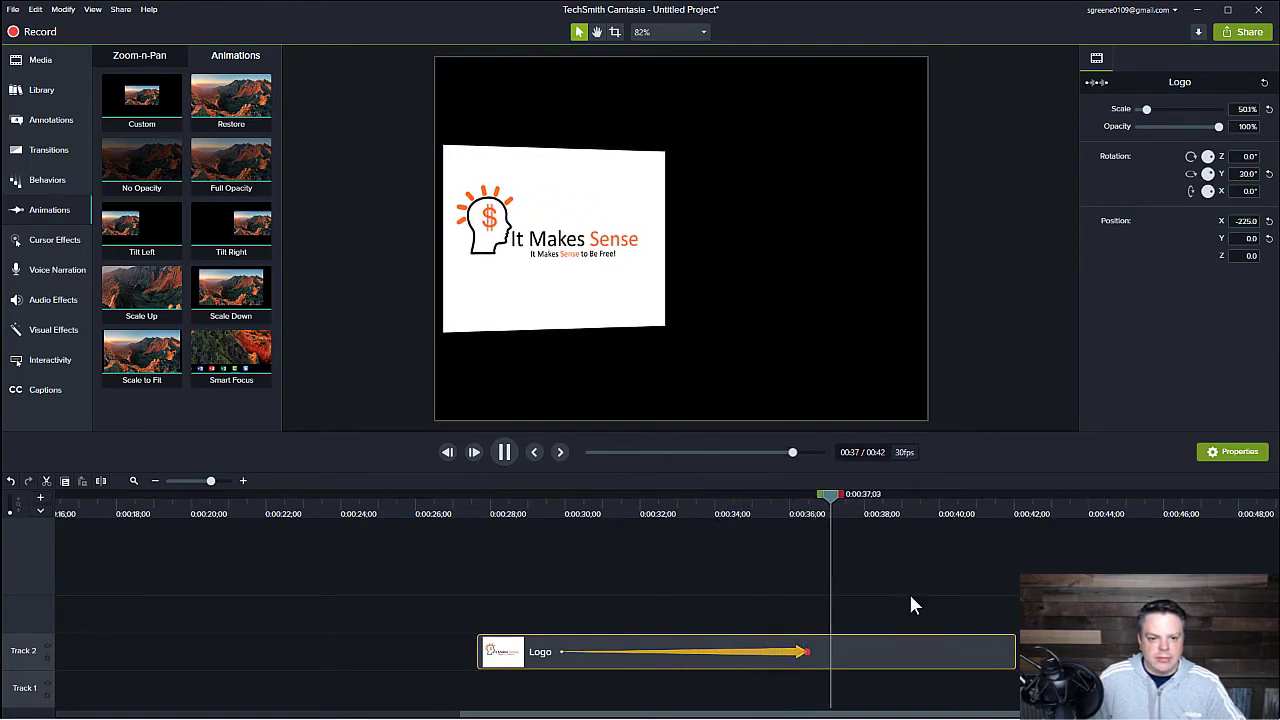
Step: Retime the Tilt Left animation to run from about 34 seconds to 0:00:38;25 and preview it
click(575, 660)
drag(563, 652, 727, 651)
drag(808, 651, 895, 651)
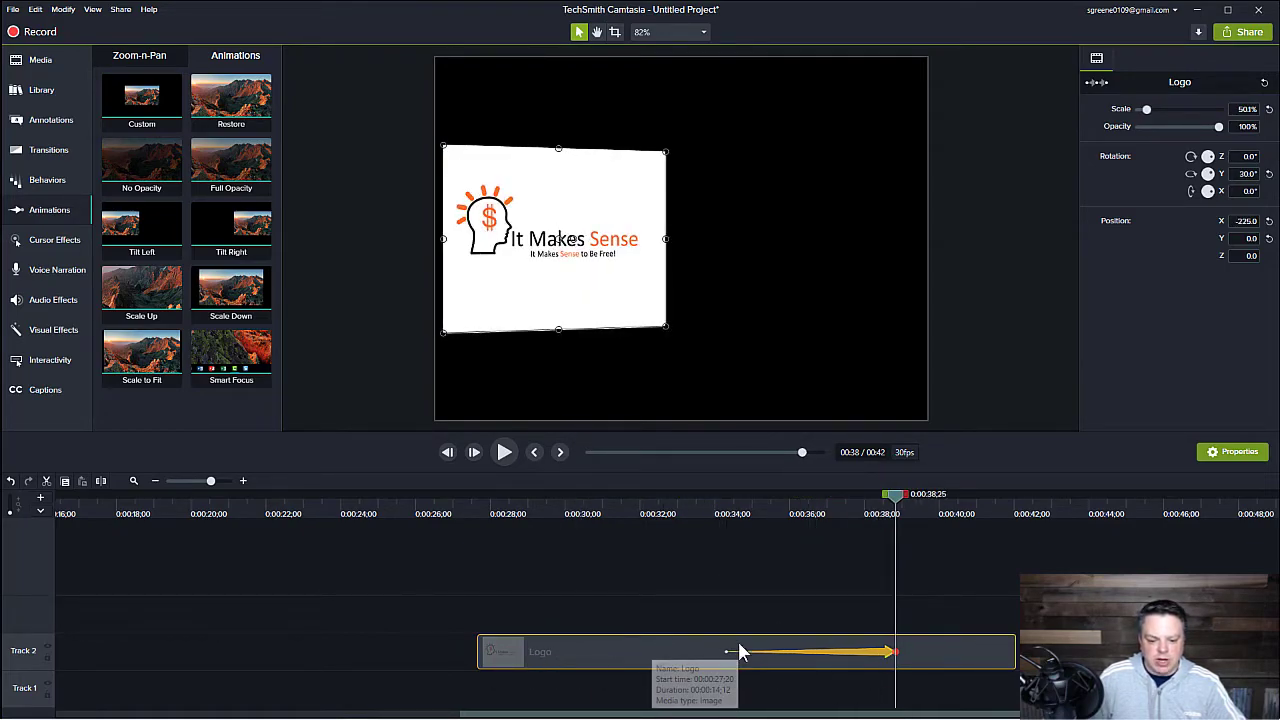
drag(895, 496, 689, 582)
key(space)
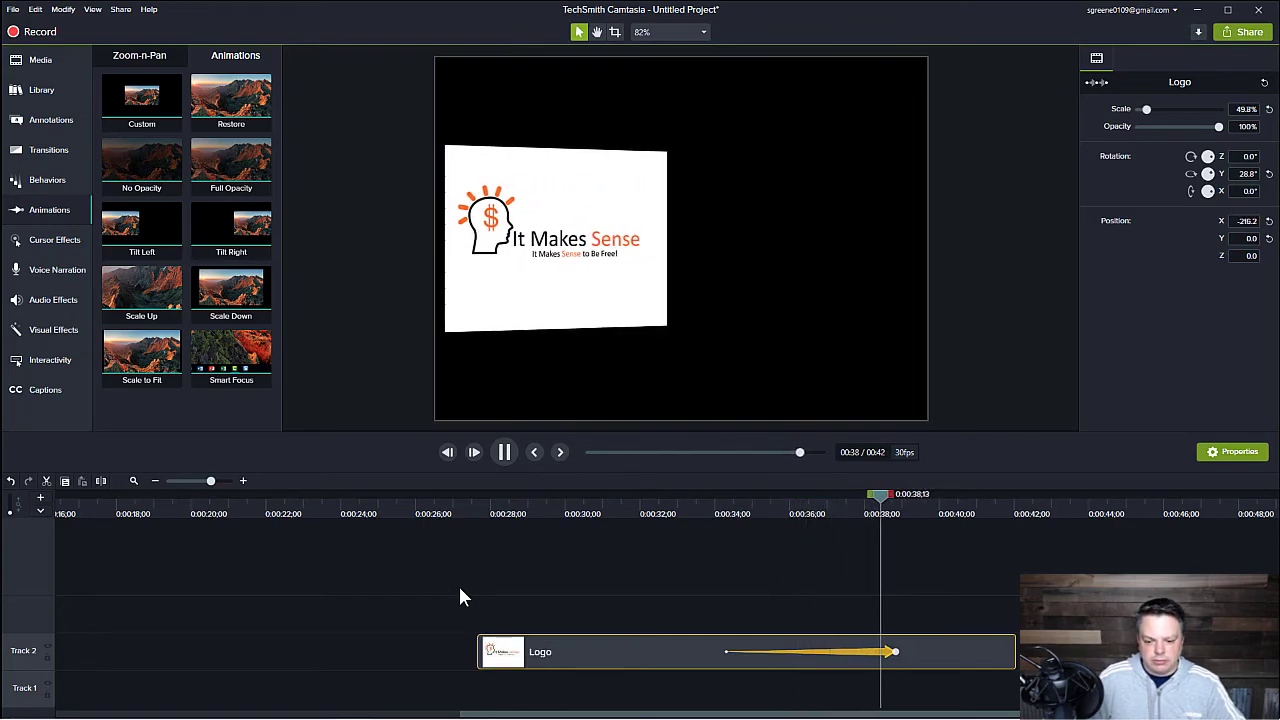
key(space)
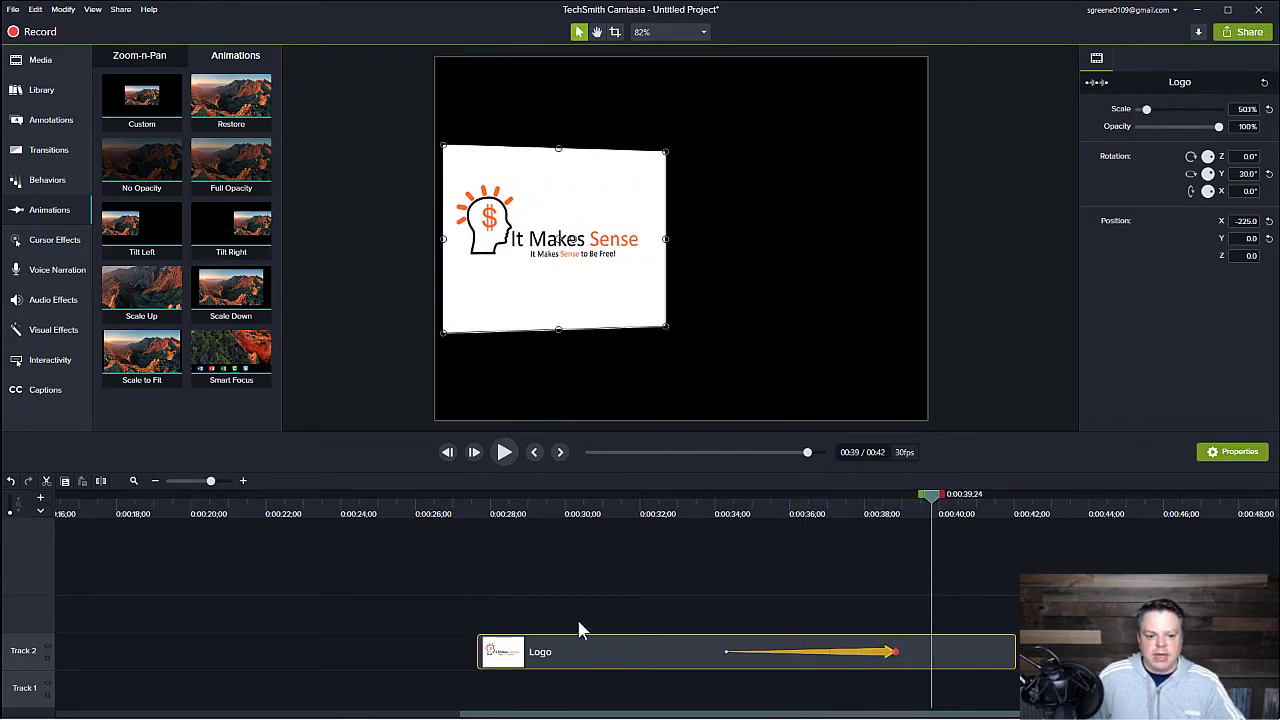
Step: Replace the Tilt Left animation with a Custom animation ending at about 0:00:37;13 on the logo clip and preview it
click(583, 606)
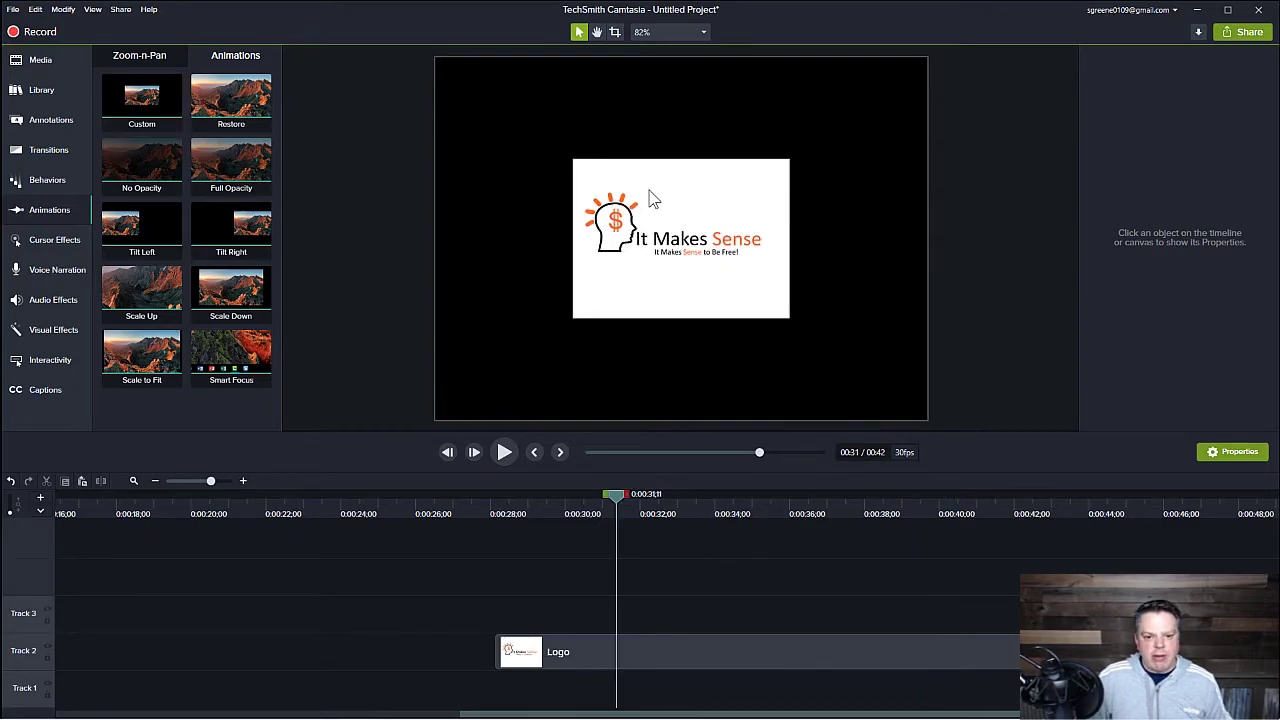
drag(140, 95, 848, 652)
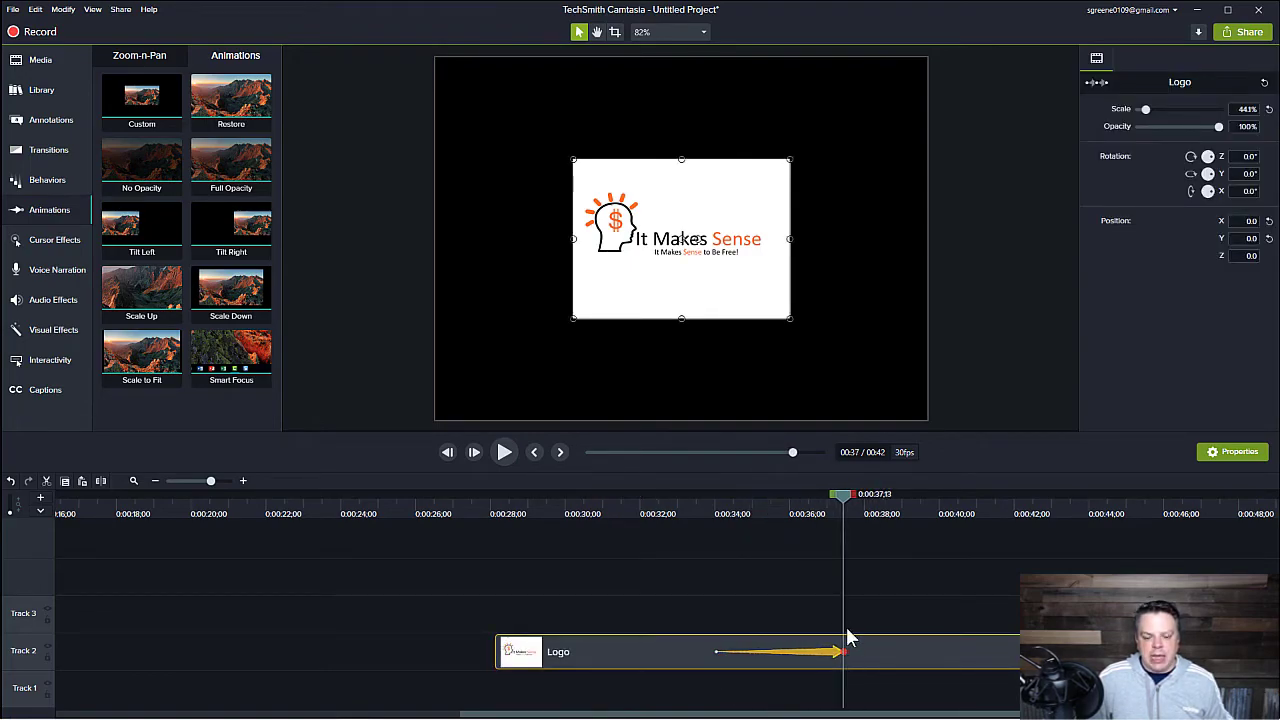
drag(843, 498, 702, 518)
key(space)
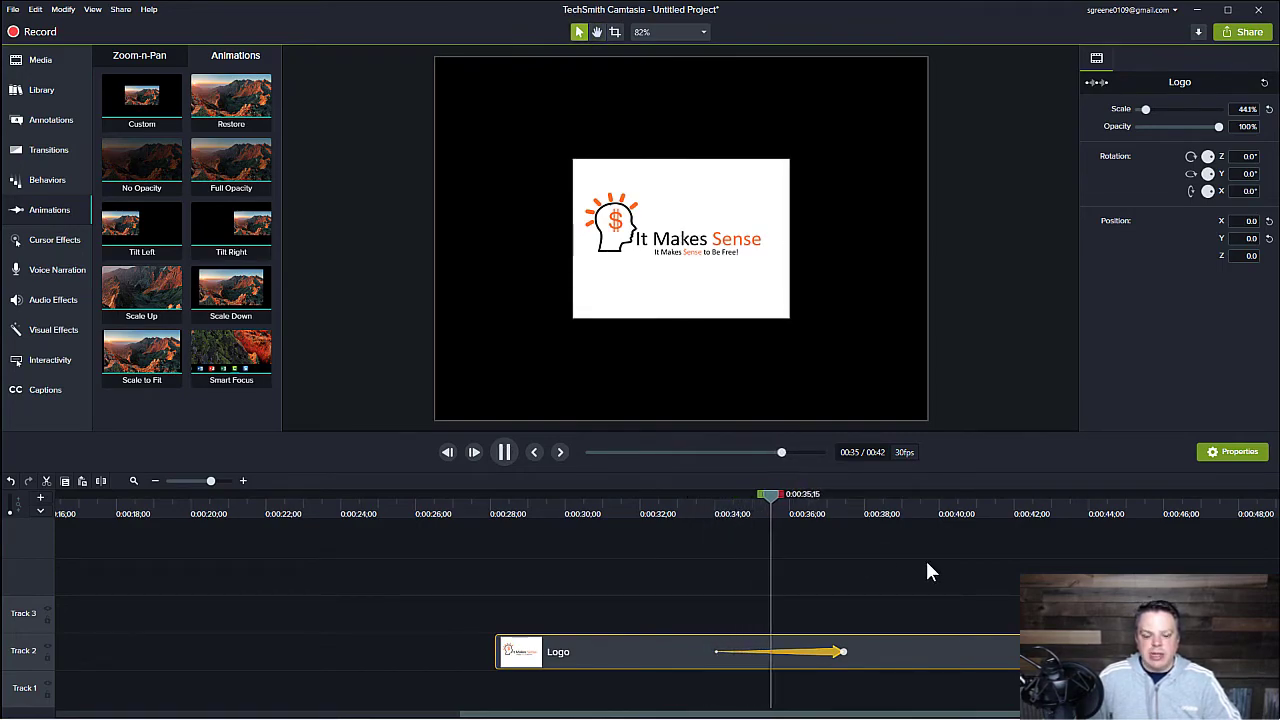
key(space)
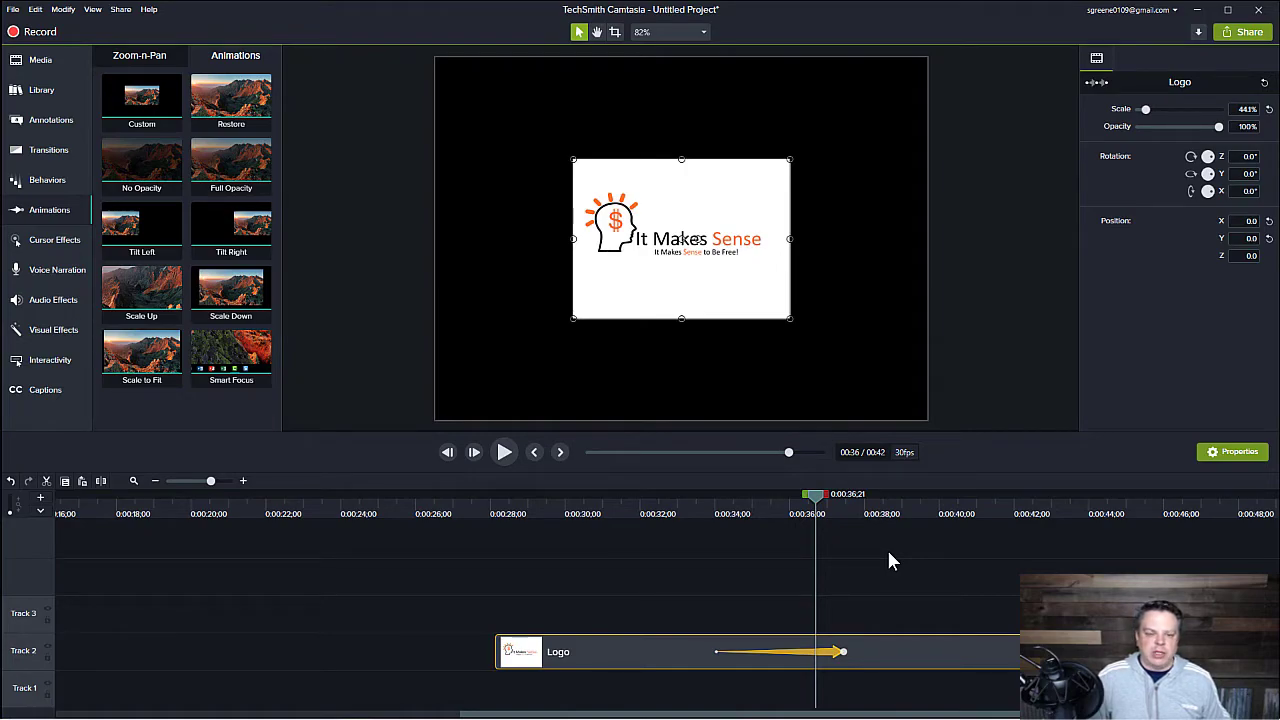
Step: At 0:00:38;08, past the end of the Custom animation, rotate the logo to 348.7° about Z
drag(816, 497, 709, 540)
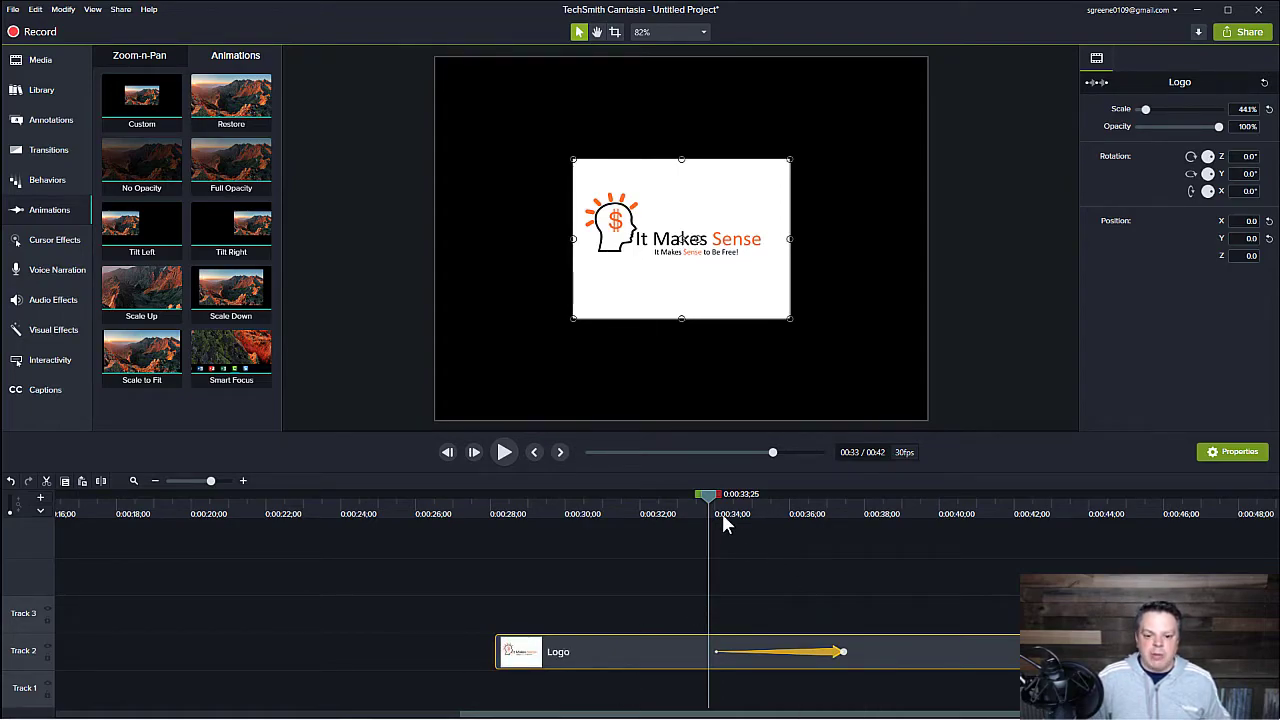
drag(715, 505, 880, 522)
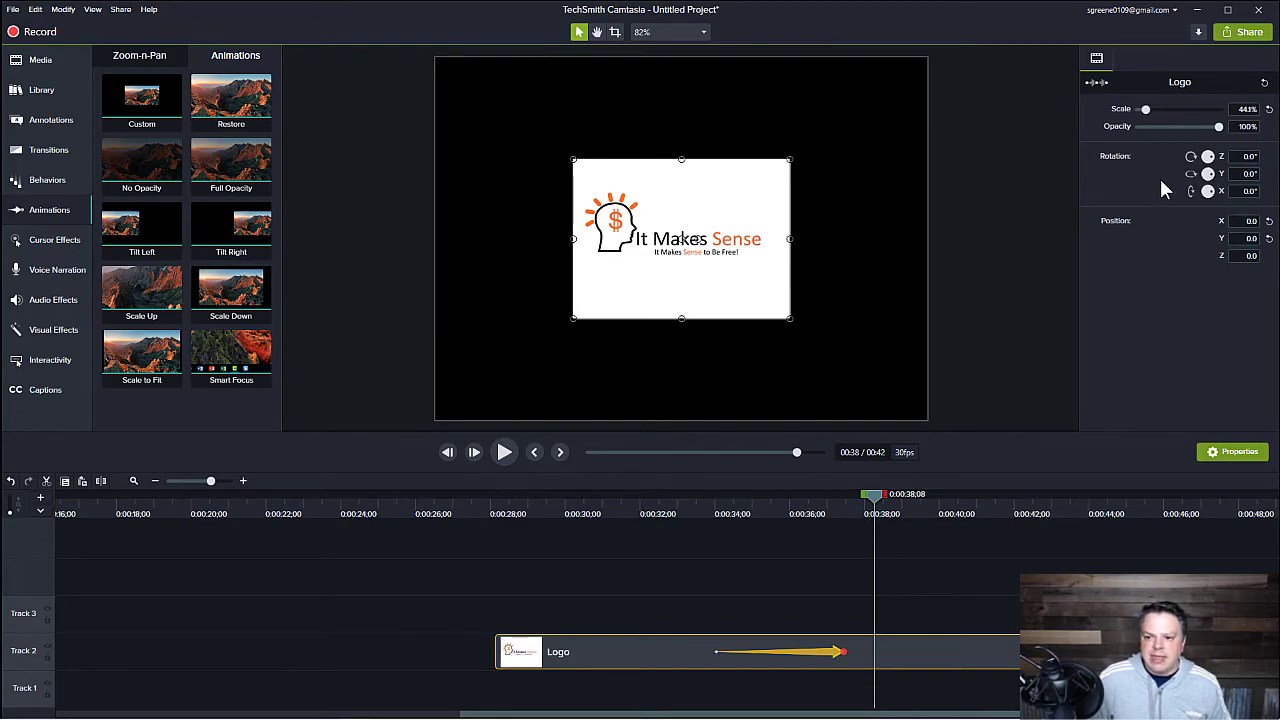
drag(1213, 163, 1216, 162)
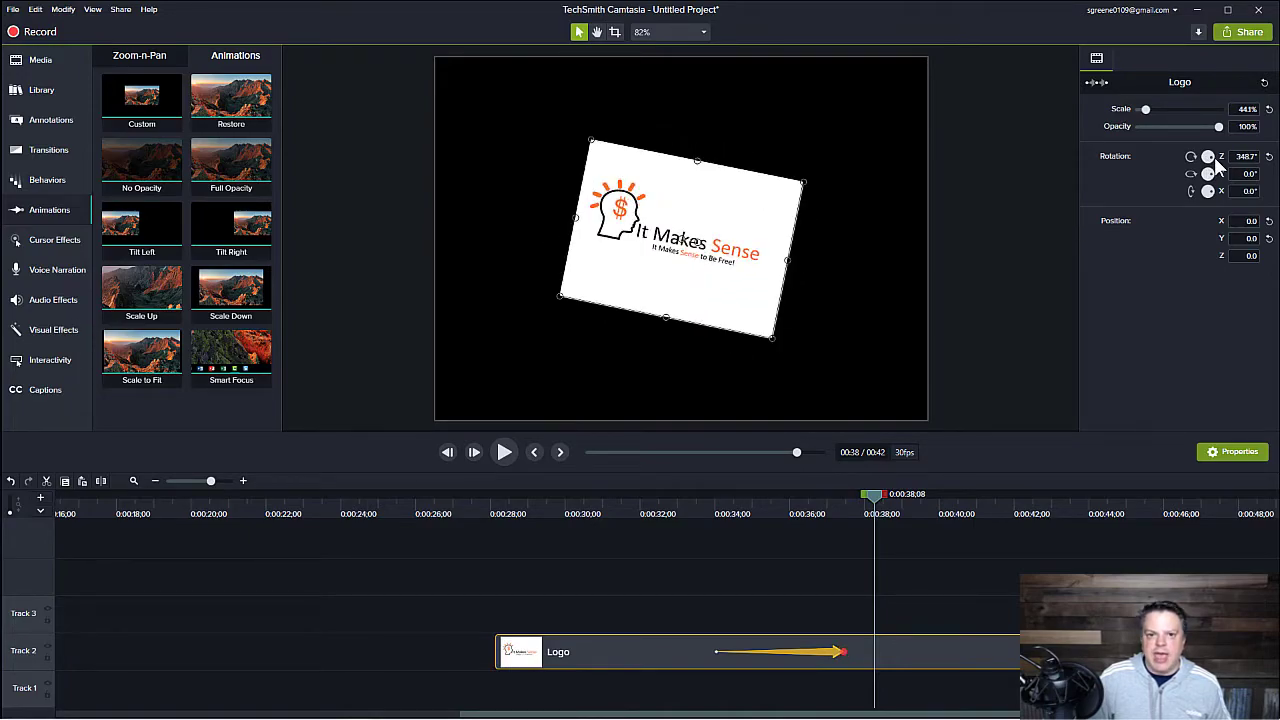
Step: Preview the logo's rotation animation from 0:00:30;10
drag(872, 503, 583, 590)
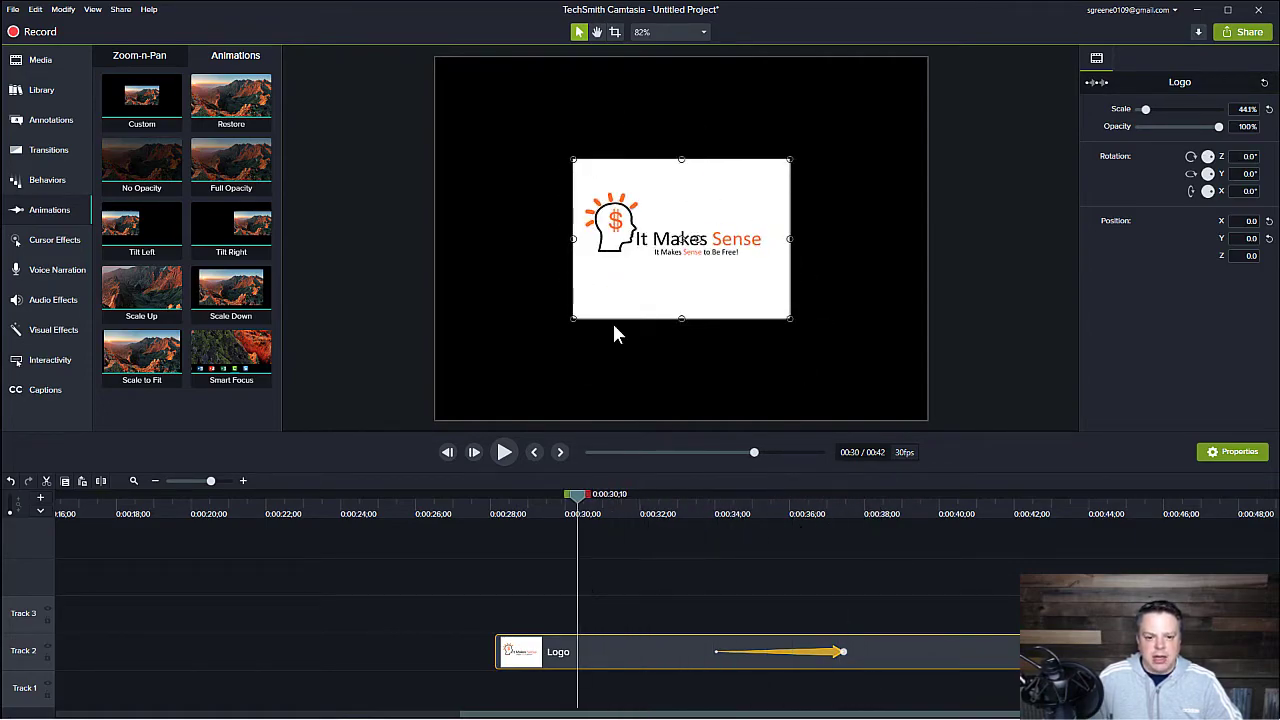
key(space)
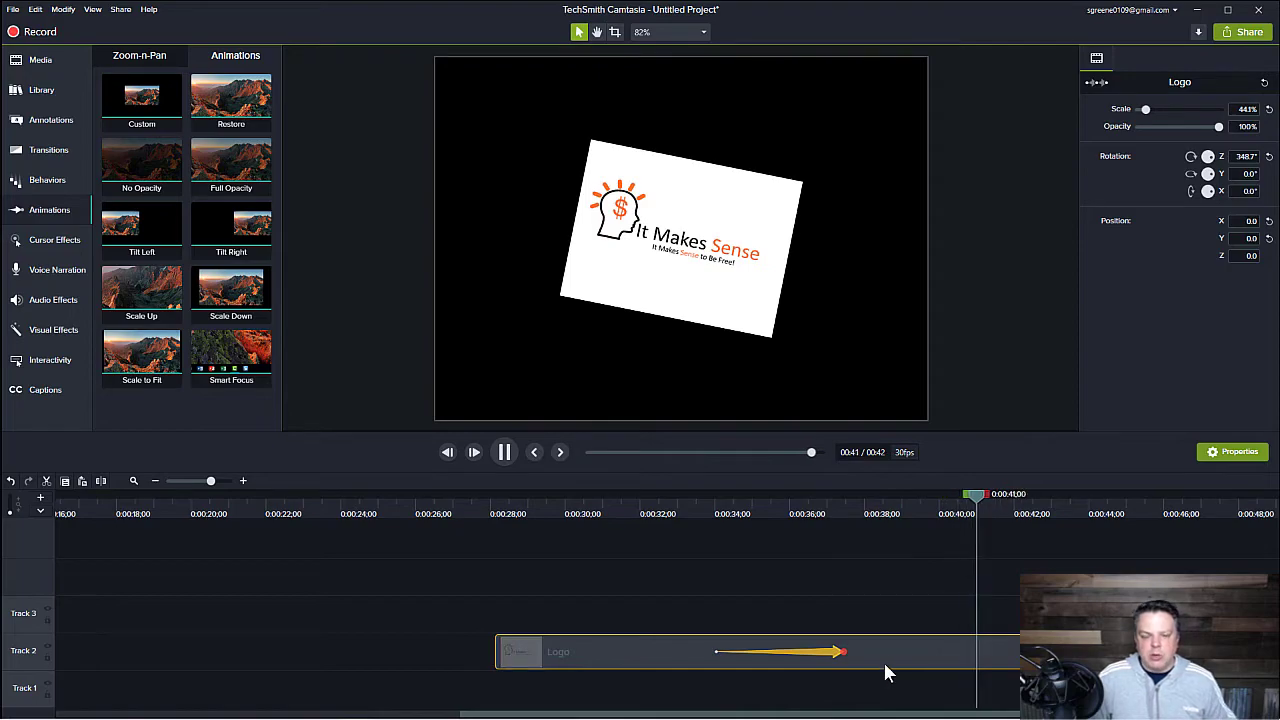
drag(757, 575, 697, 583)
Step: Delete the logo clip's rotation animation and add a new Custom animation ending shortly before 39 seconds
click(796, 651)
key(Delete)
drag(141, 96, 890, 652)
Step: Place the logo in the canvas's upper-right corner at 0:00:32;01 and in its lower-left corner (X -251.7, Y -185.8) at 0:00:39;23
click(643, 514)
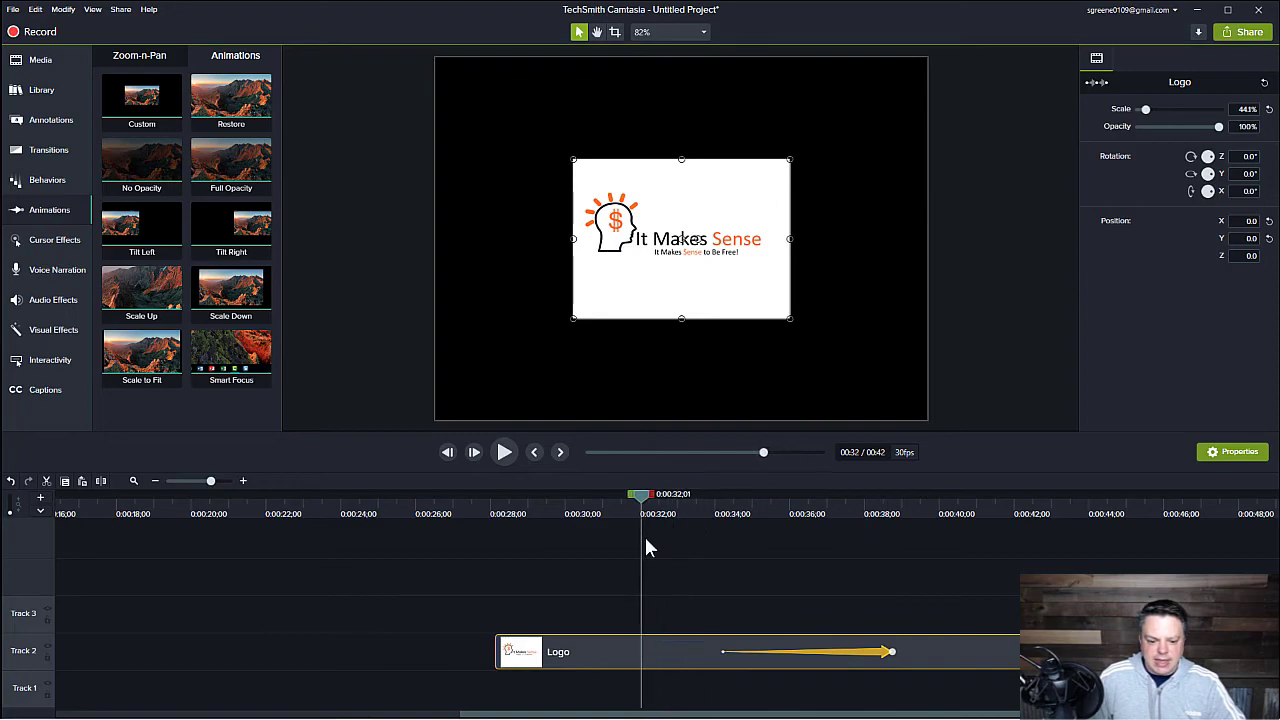
drag(697, 253, 830, 150)
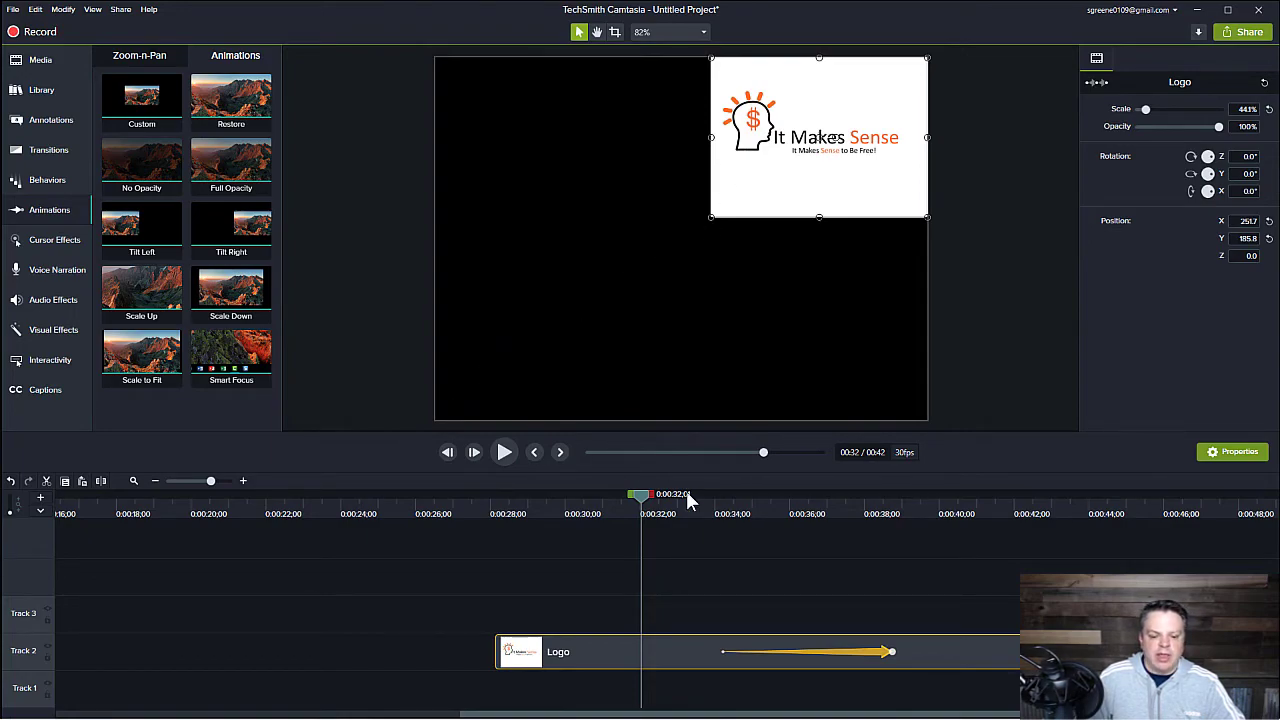
drag(646, 500, 931, 563)
drag(694, 283, 553, 386)
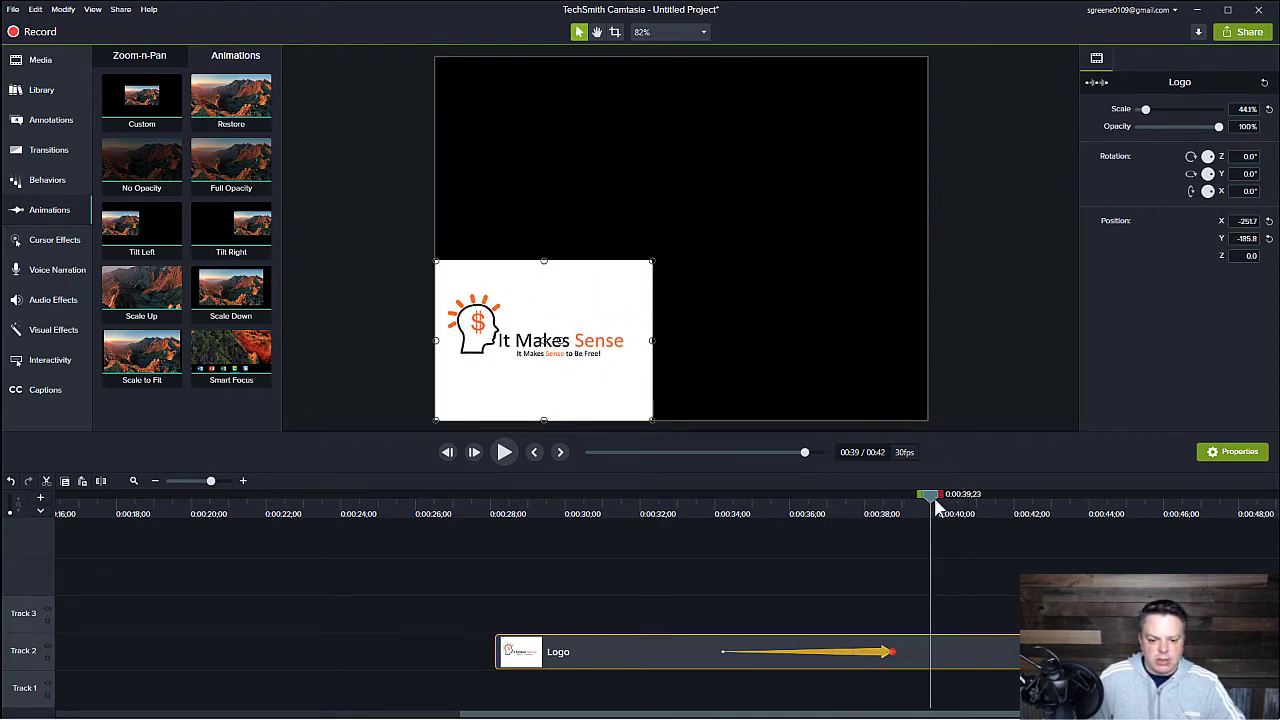
Step: Compare the logo's positions before and after the Custom animation and play back its diagonal movement
click(614, 505)
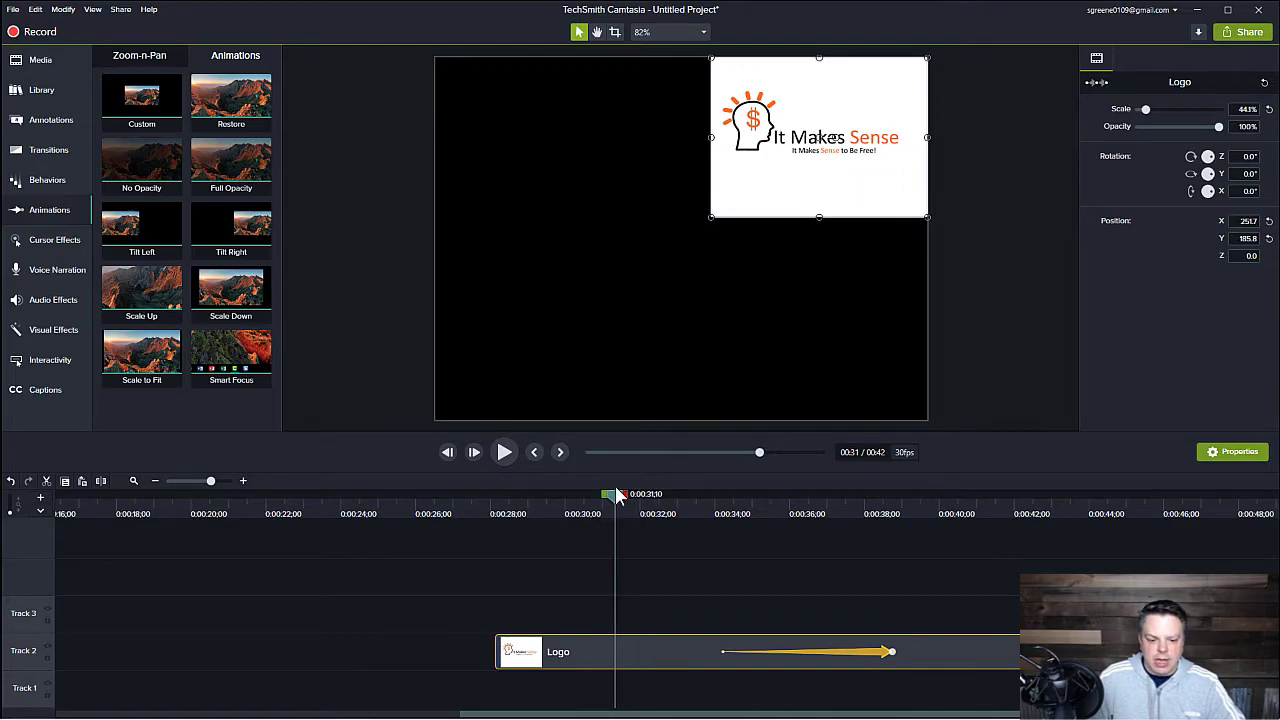
click(957, 503)
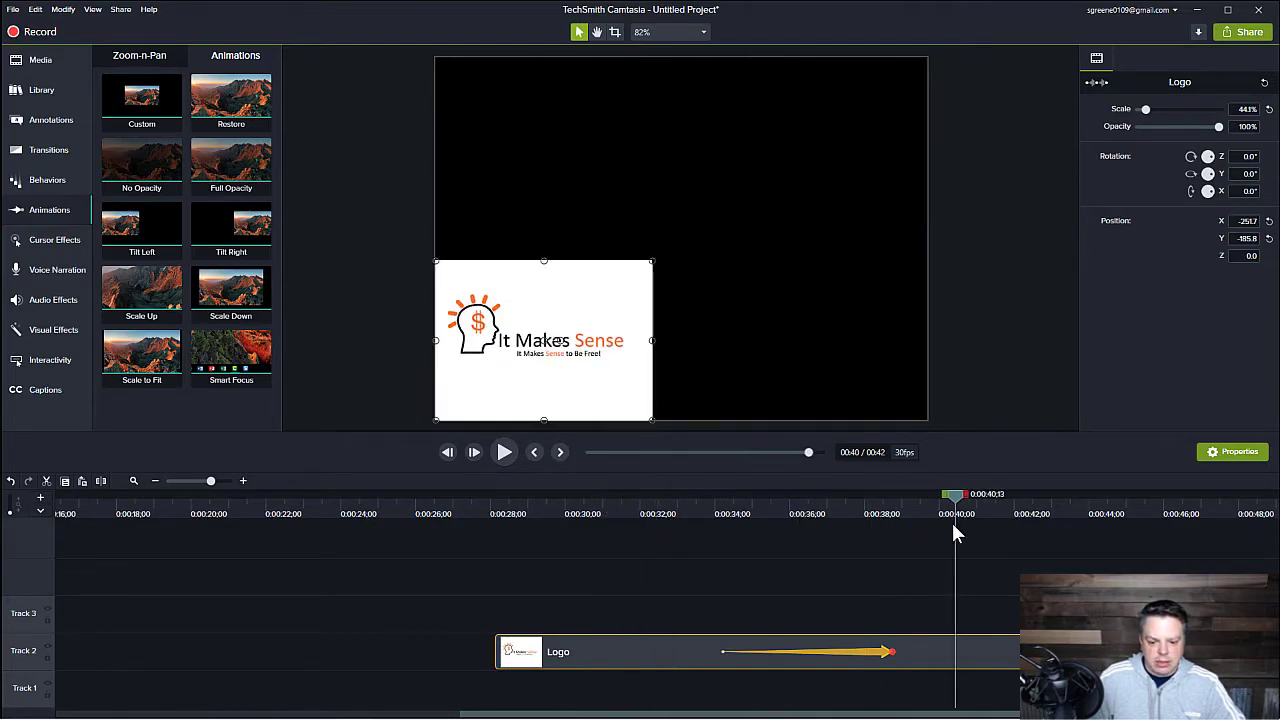
drag(957, 503, 673, 540)
key(space)
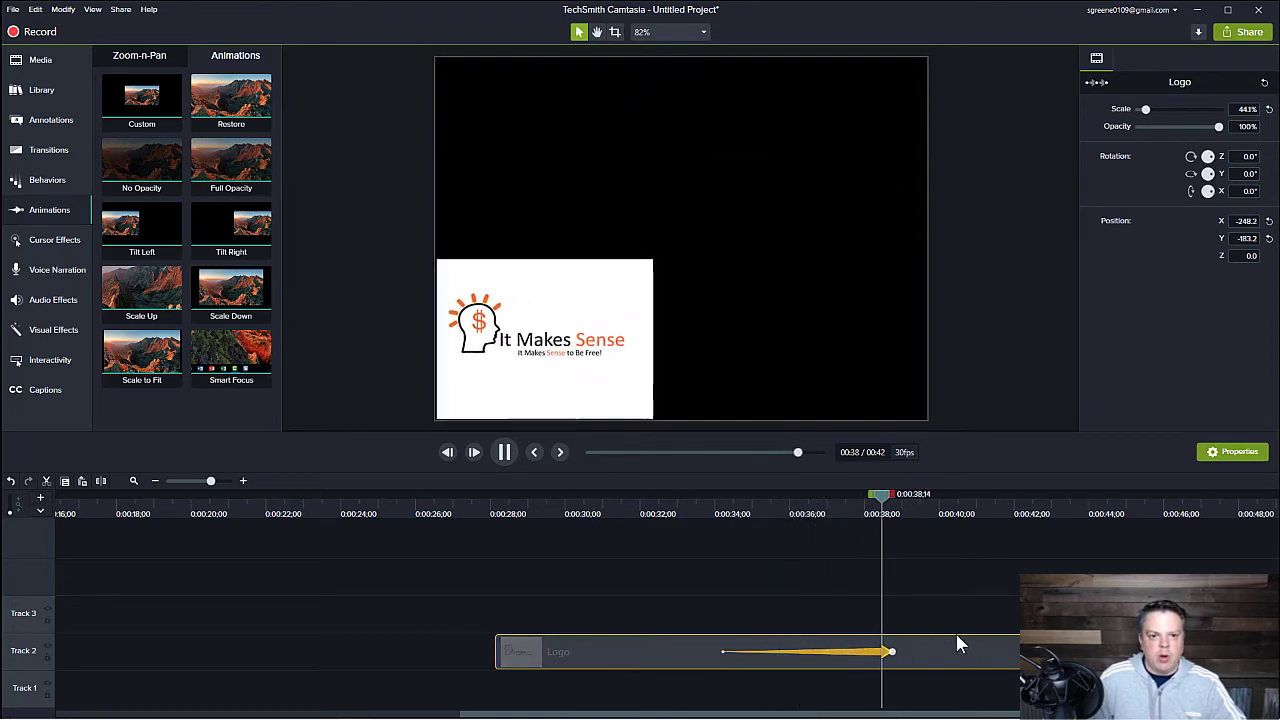
key(space)
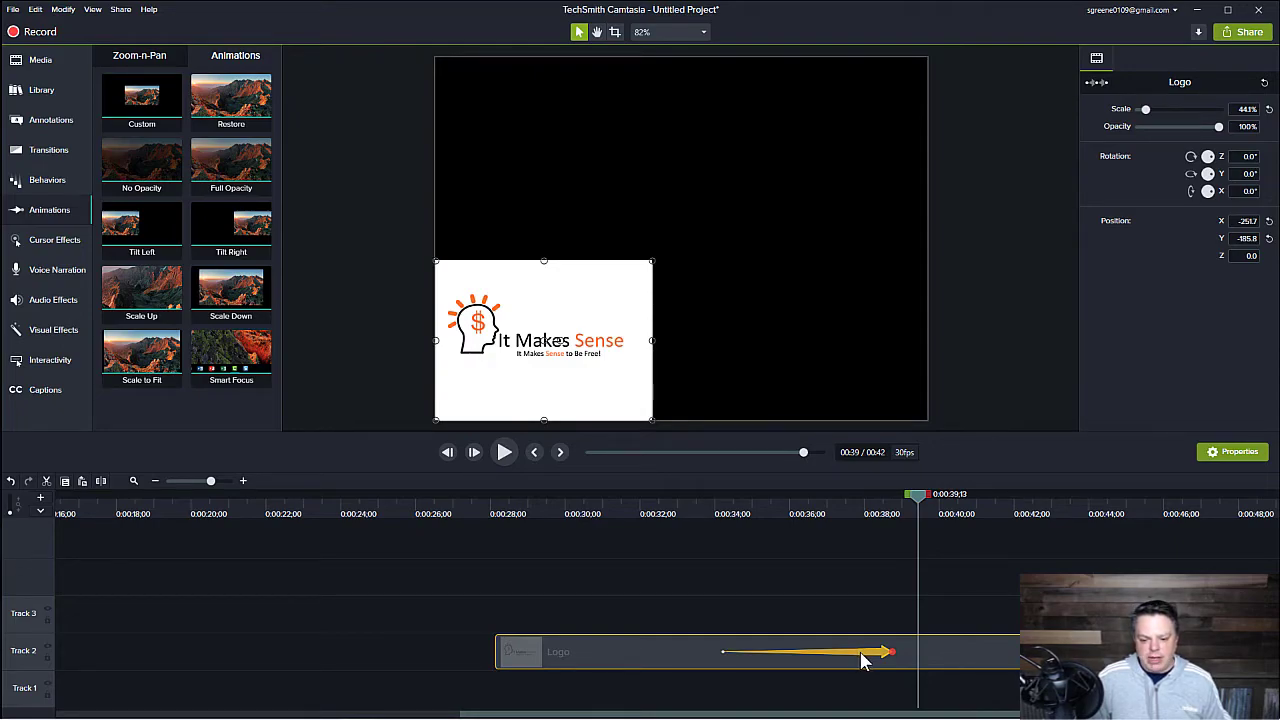
Step: Show the options of the logo's Custom animation and play the bounce, spring, linear and exponential arrow callouts
right_click(861, 653)
mouse_move(848, 615)
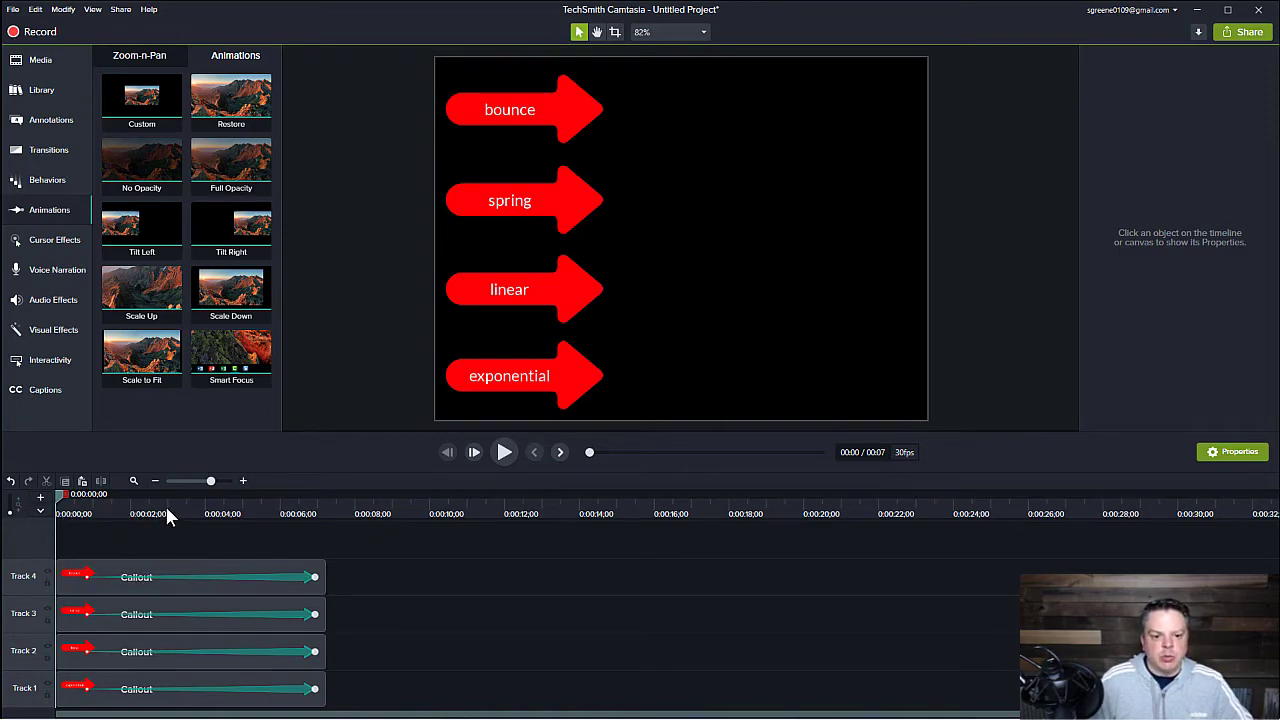
click(506, 452)
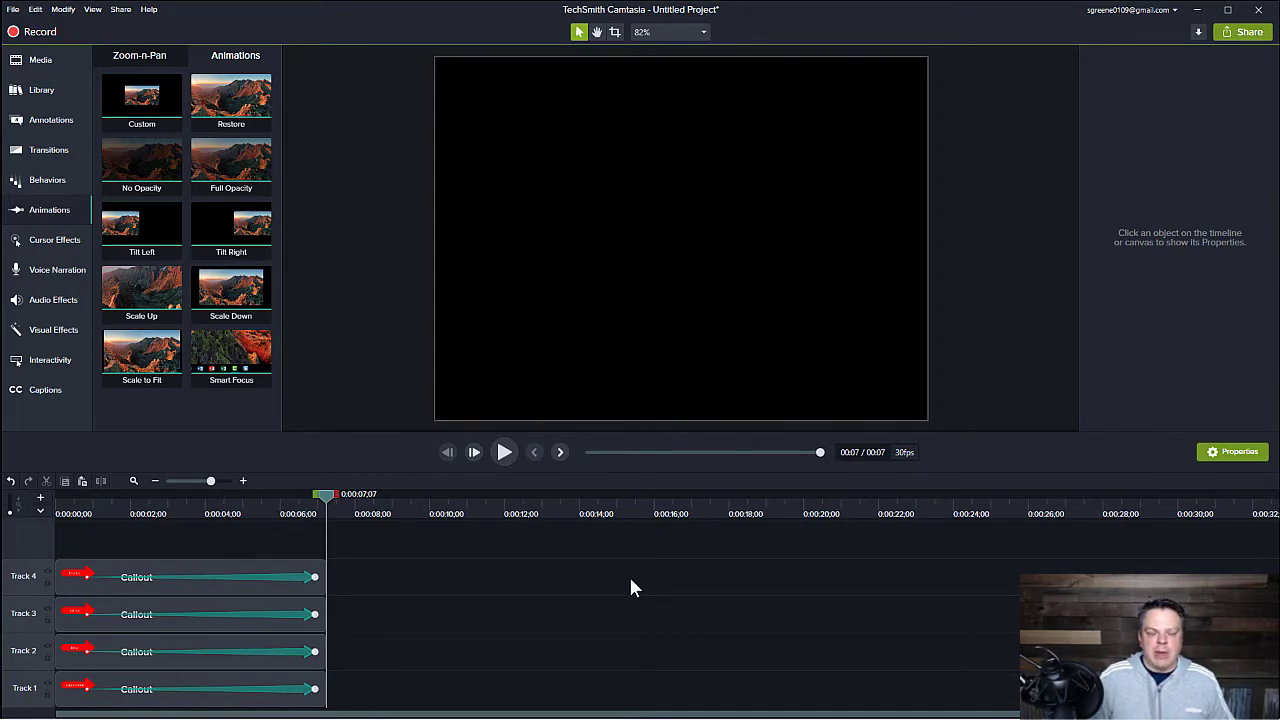
Step: Delete the four animated arrow callouts from Tracks 1 to 4
click(296, 589)
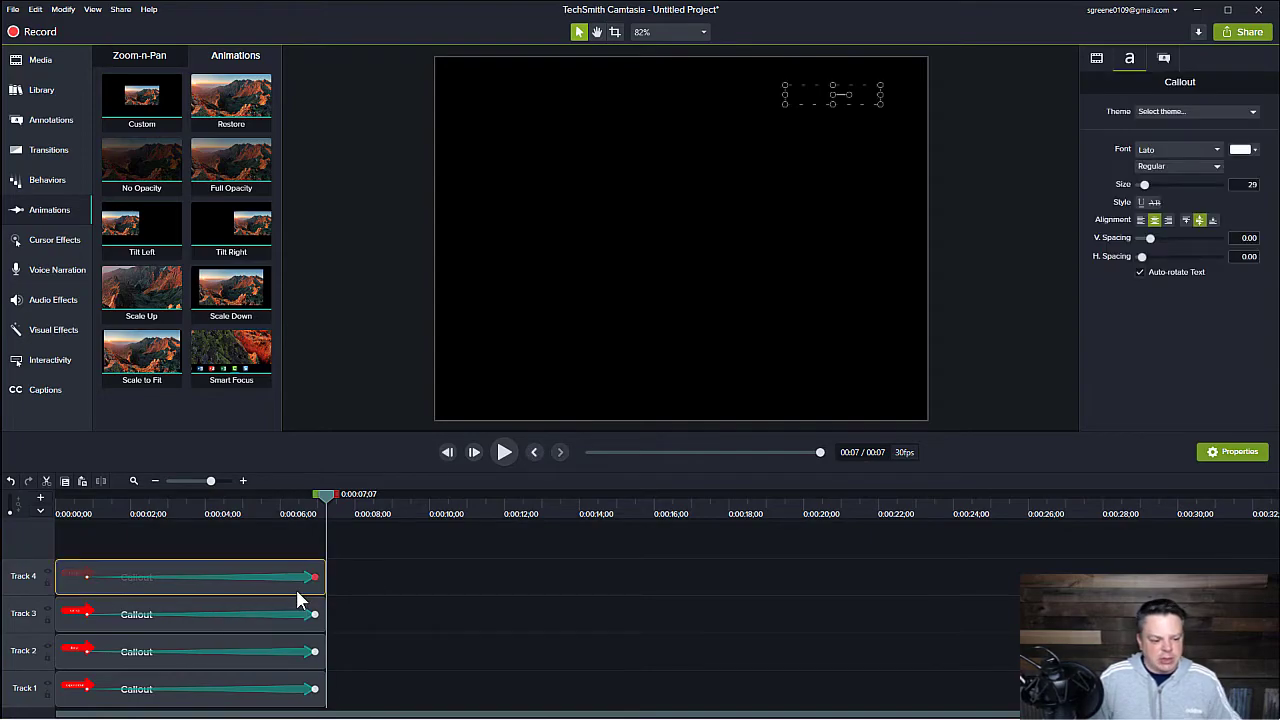
key(Delete)
click(272, 655)
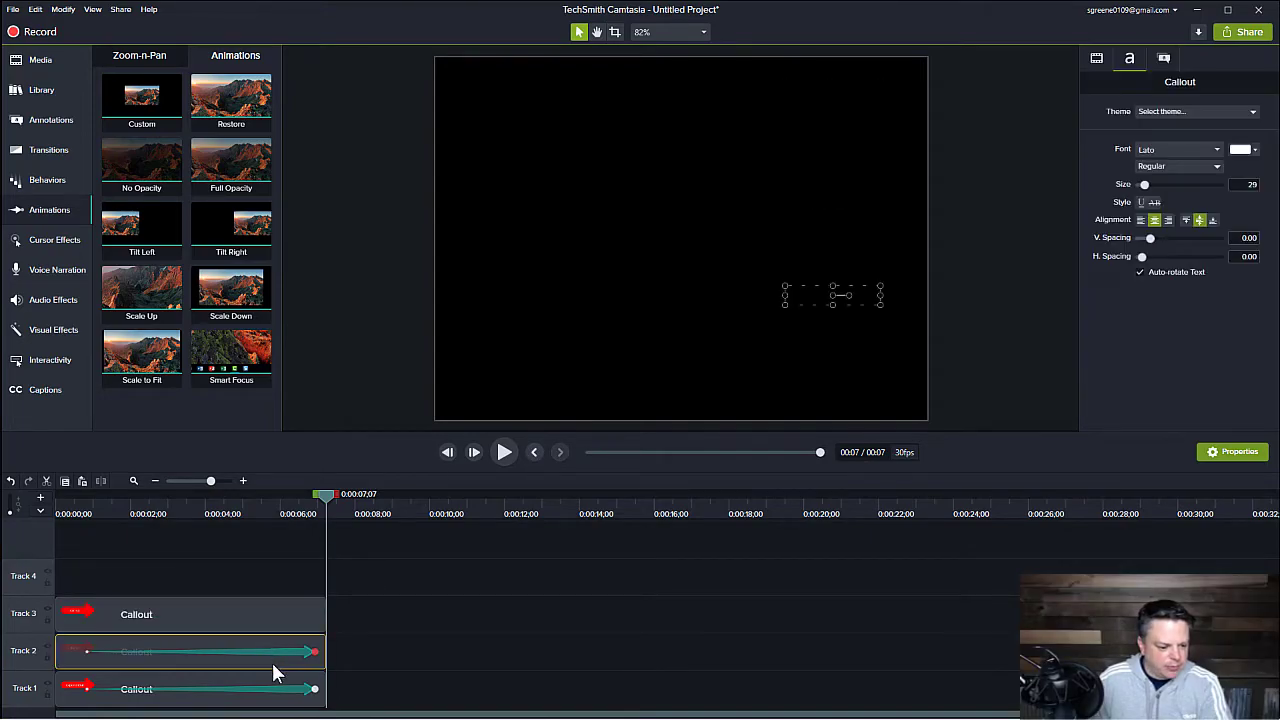
key(Delete)
click(256, 686)
key(Delete)
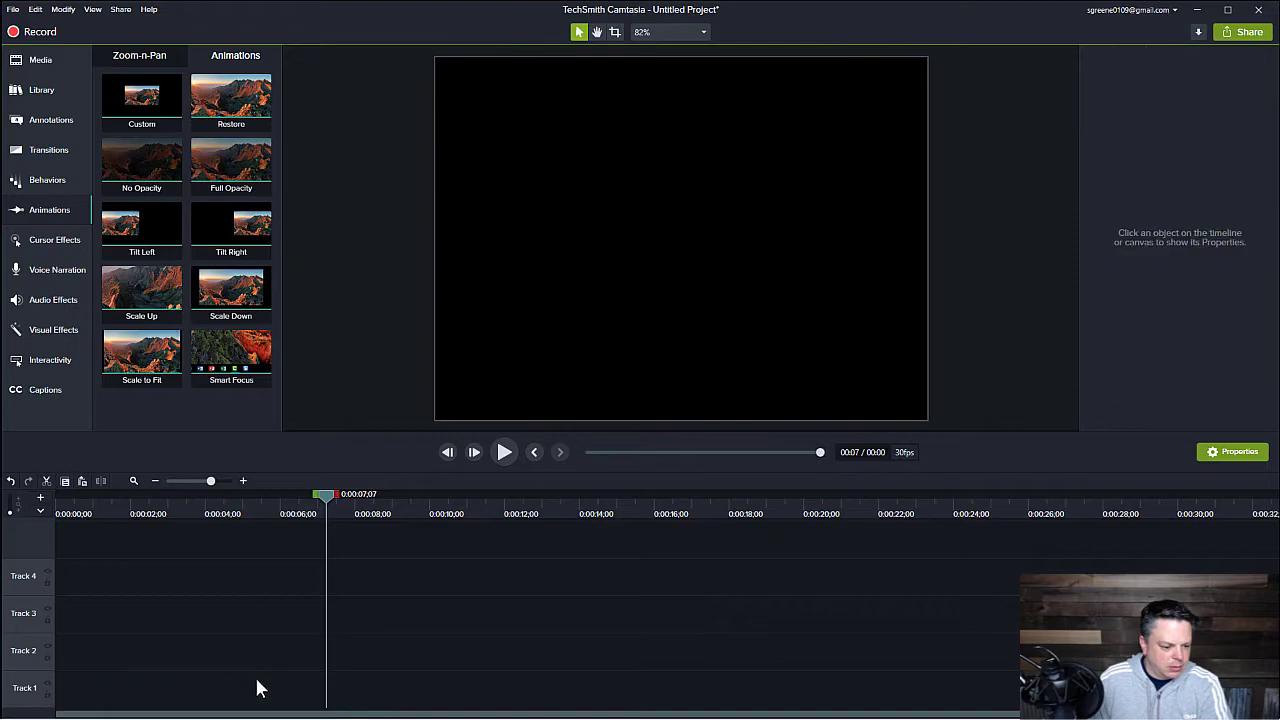
Step: Add a plain text callout reading "Animation Text" on two lines and extend its Track 1 clip to 0:00:14;02
click(50, 120)
mouse_move(201, 197)
mouse_down()
mouse_move(561, 180)
mouse_move(206, 193)
mouse_up()
drag(108, 251, 697, 229)
double_click(748, 229)
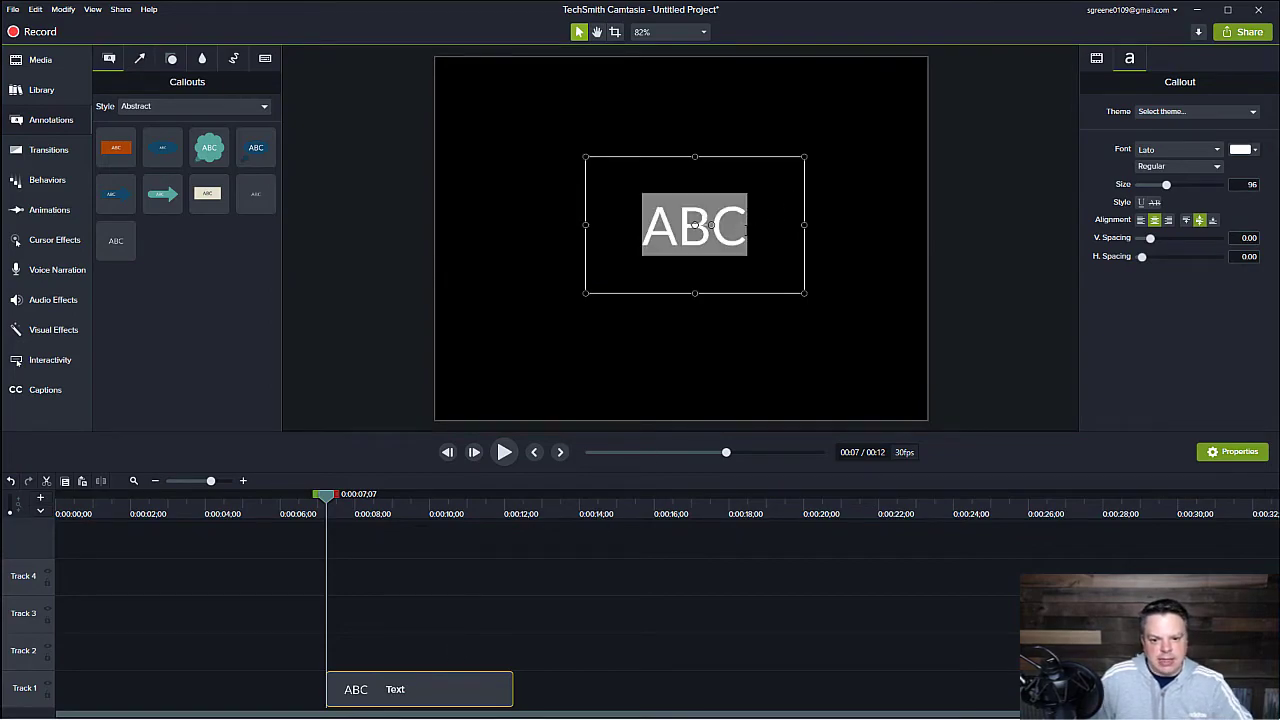
text(Animation)
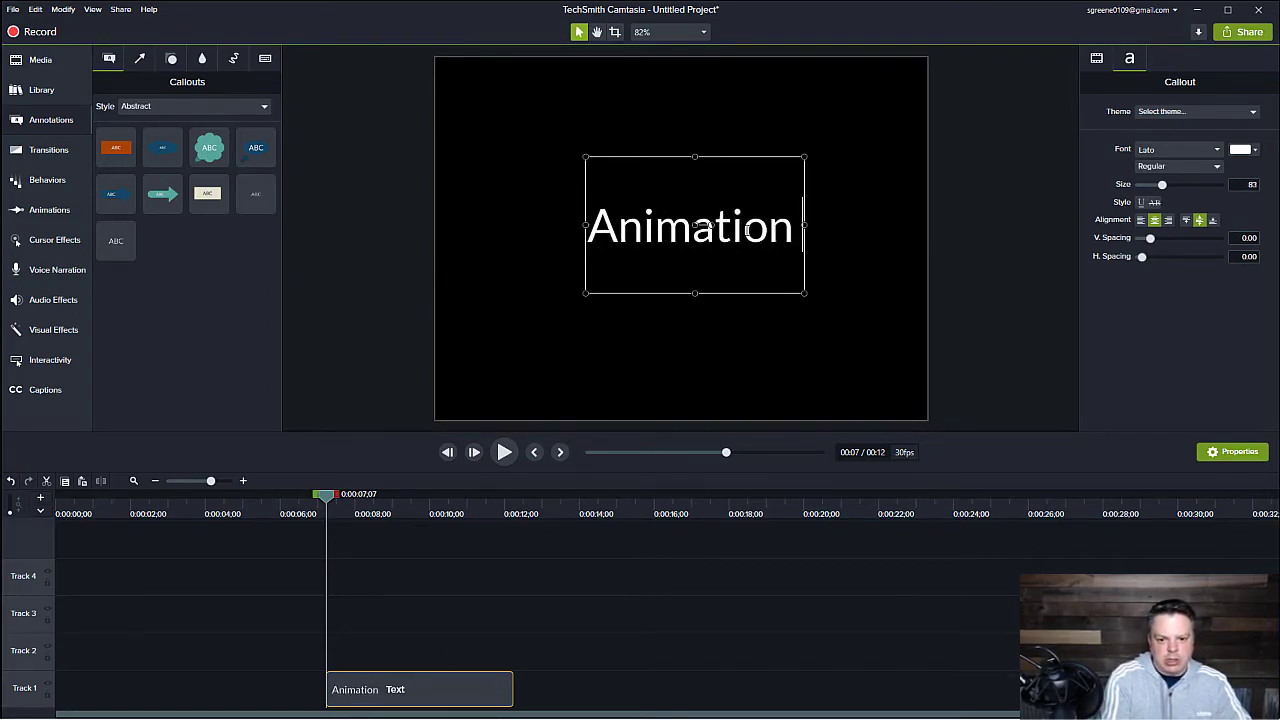
key(Return)
text(Text)
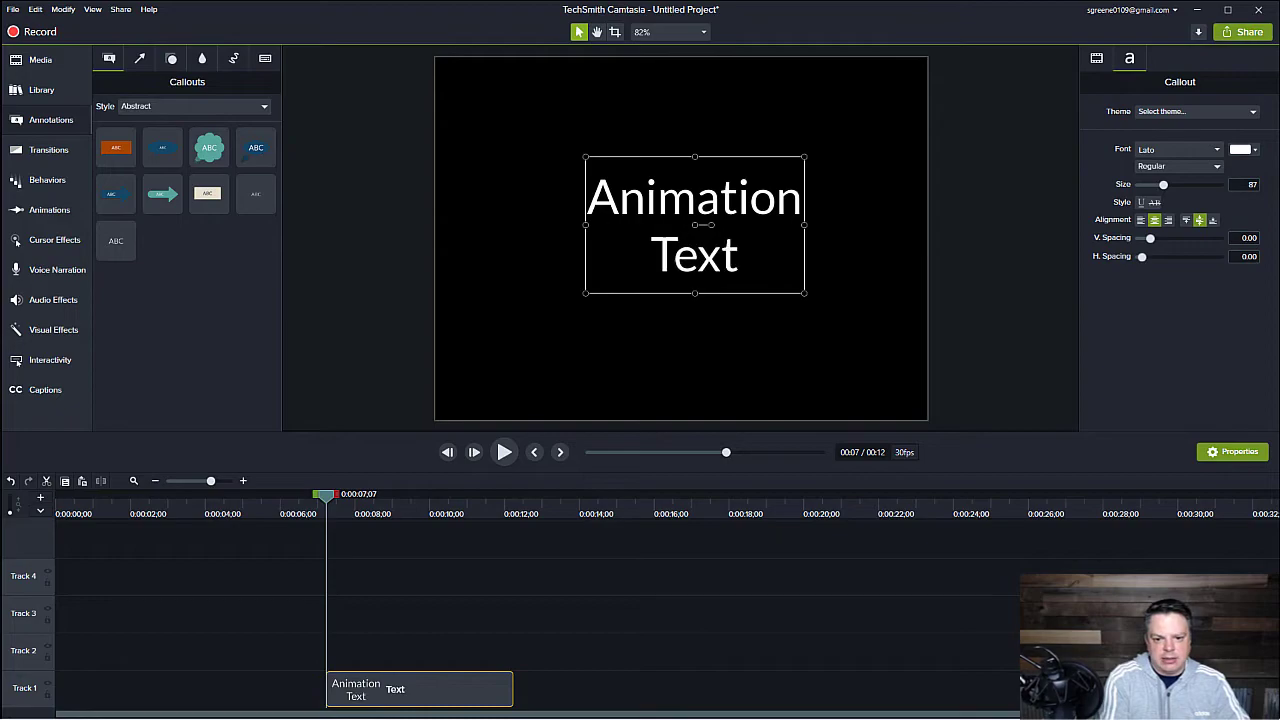
click(673, 550)
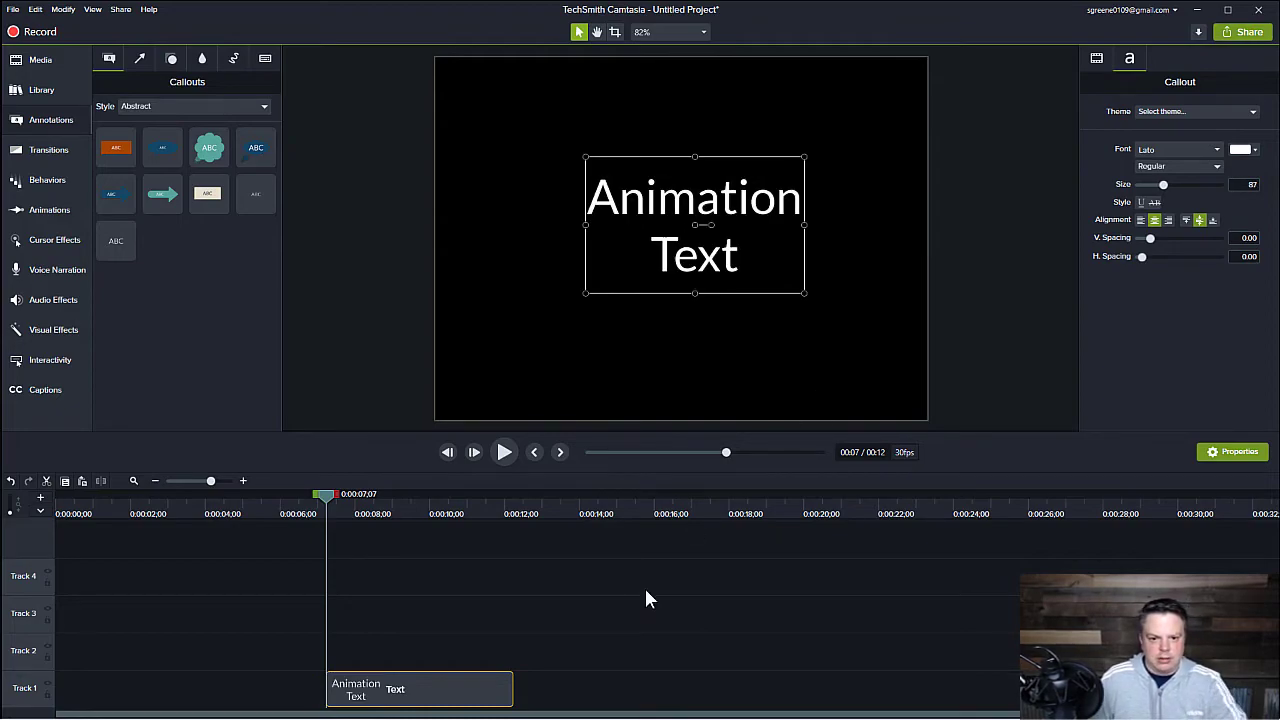
drag(511, 688, 580, 688)
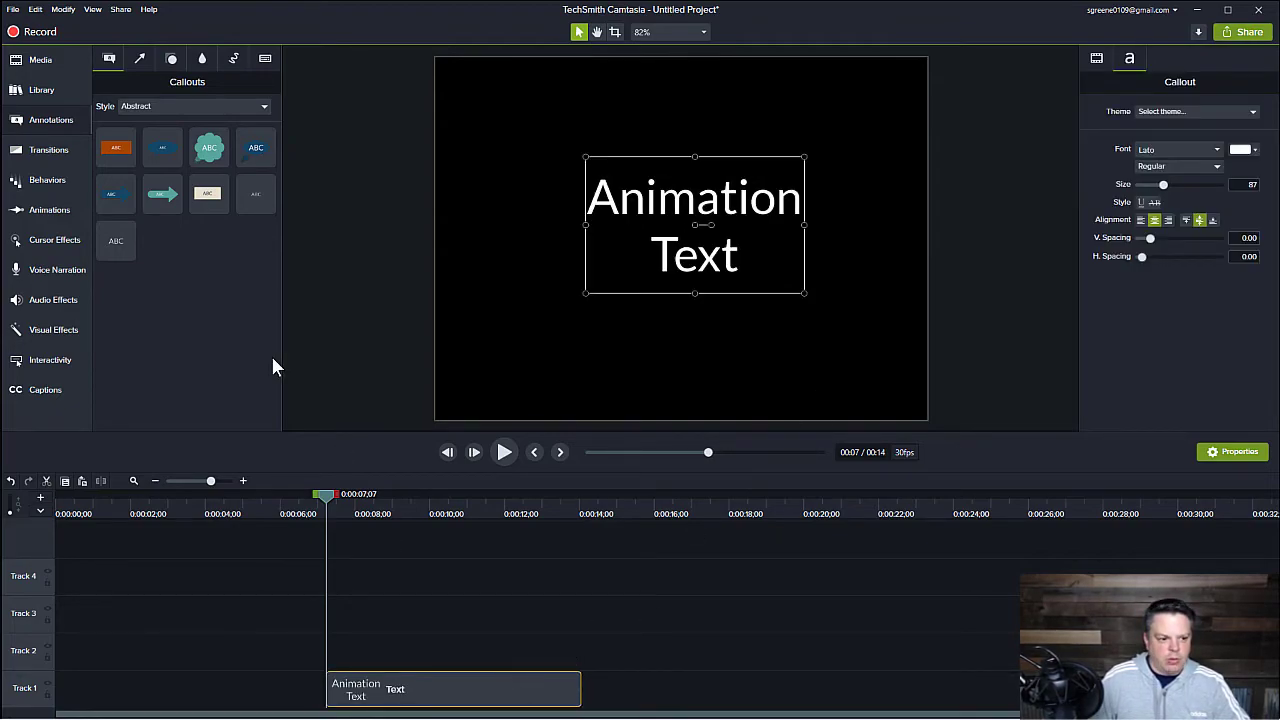
Step: Apply the Jump And Fall behavior to the text clip and preview it
click(62, 184)
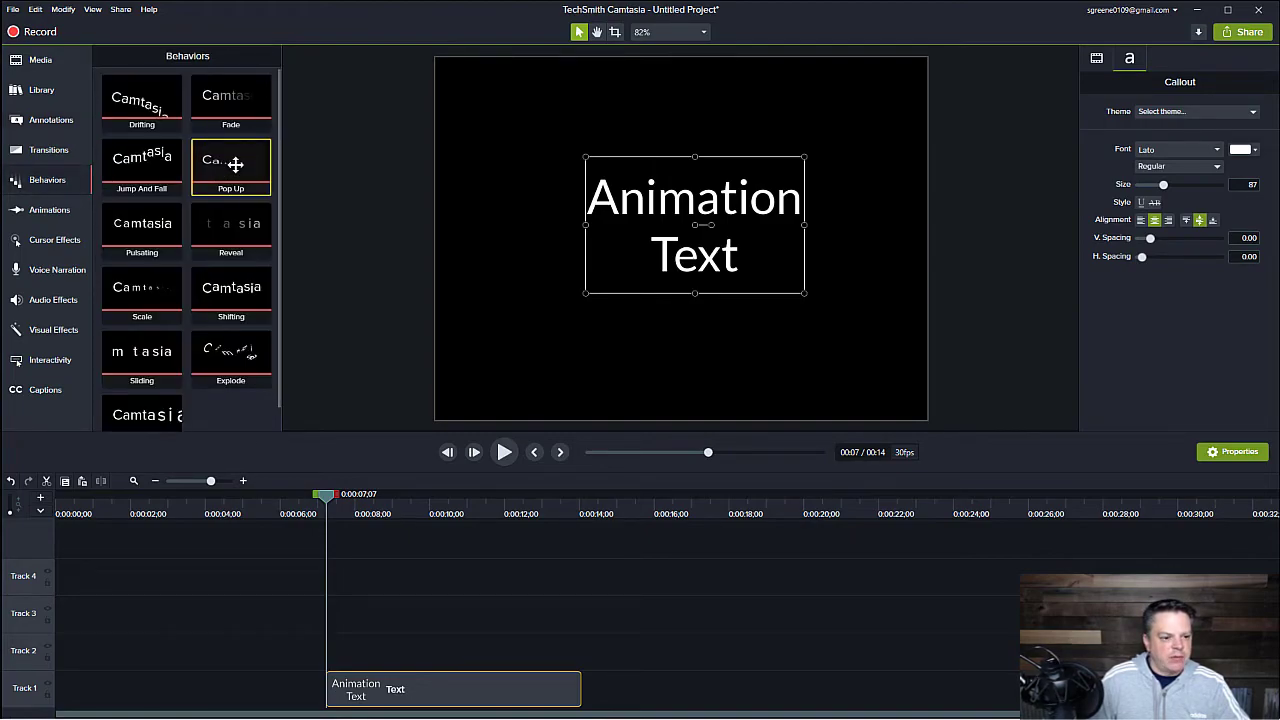
drag(233, 166, 437, 703)
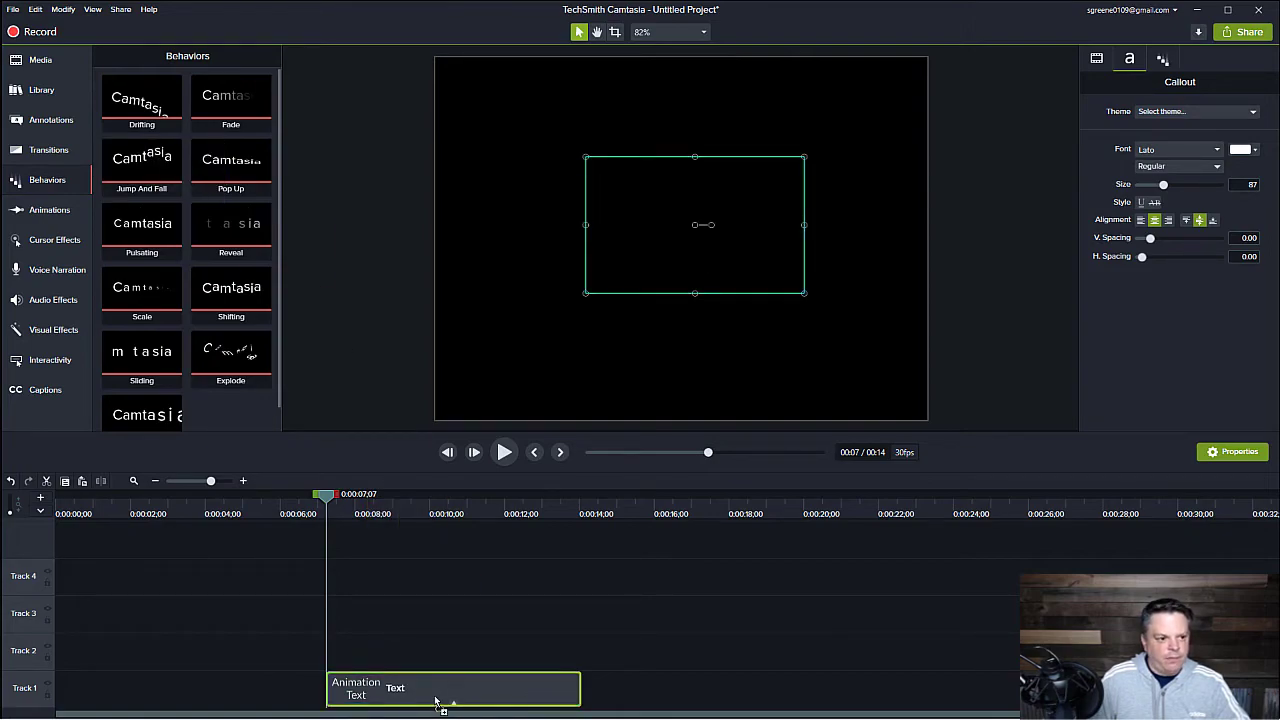
key(space)
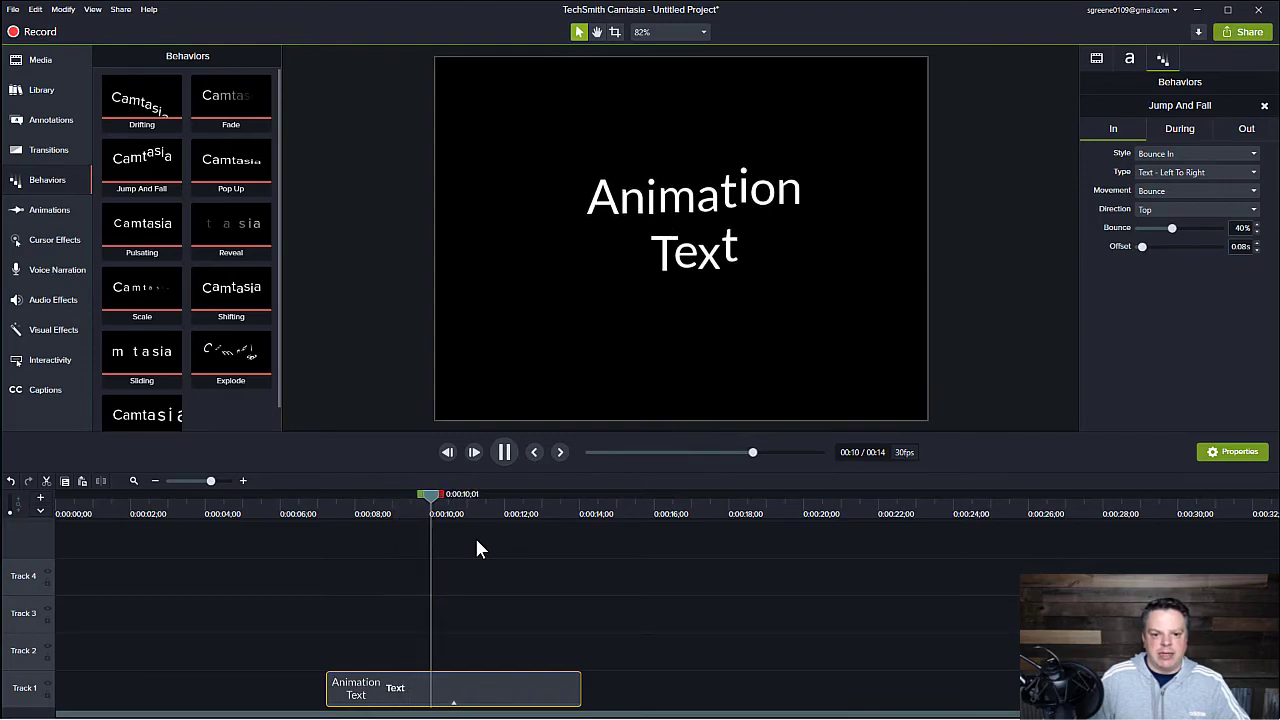
key(space)
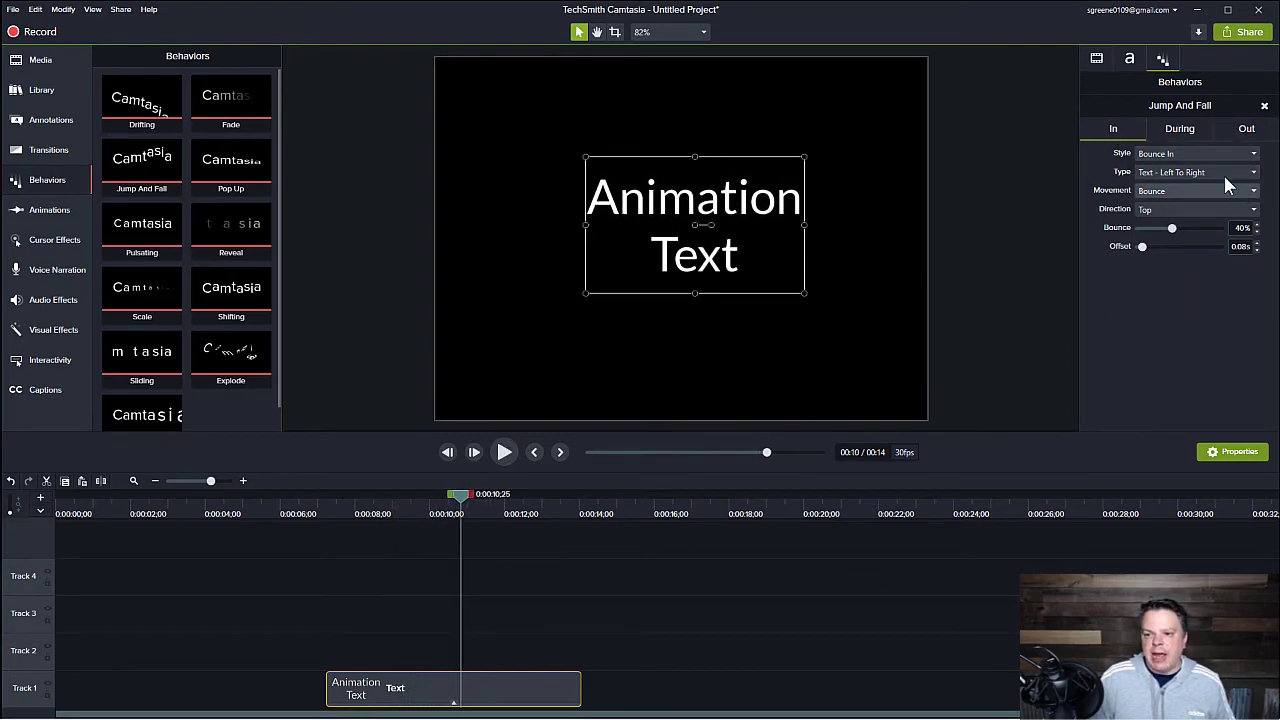
Step: Set the Jump And Fall behavior's In style to Hinge and preview it from the start of the text clip
click(1254, 156)
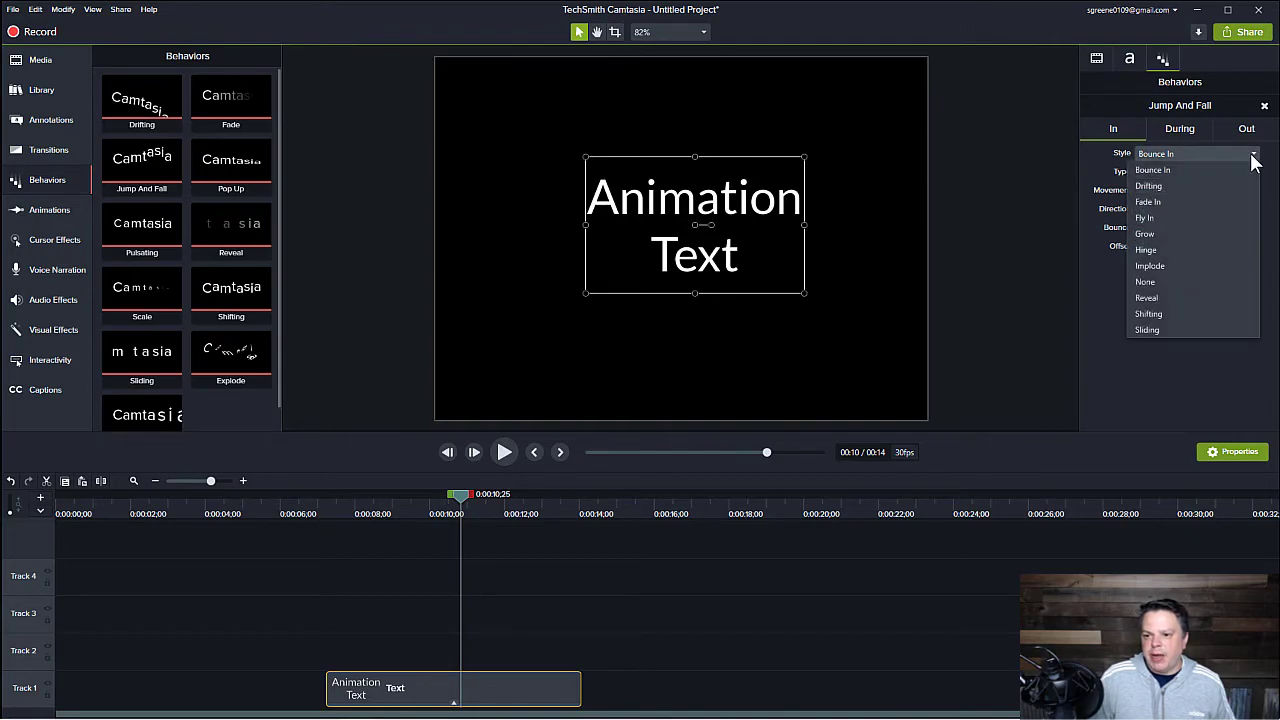
click(1191, 247)
drag(462, 505, 324, 531)
key(space)
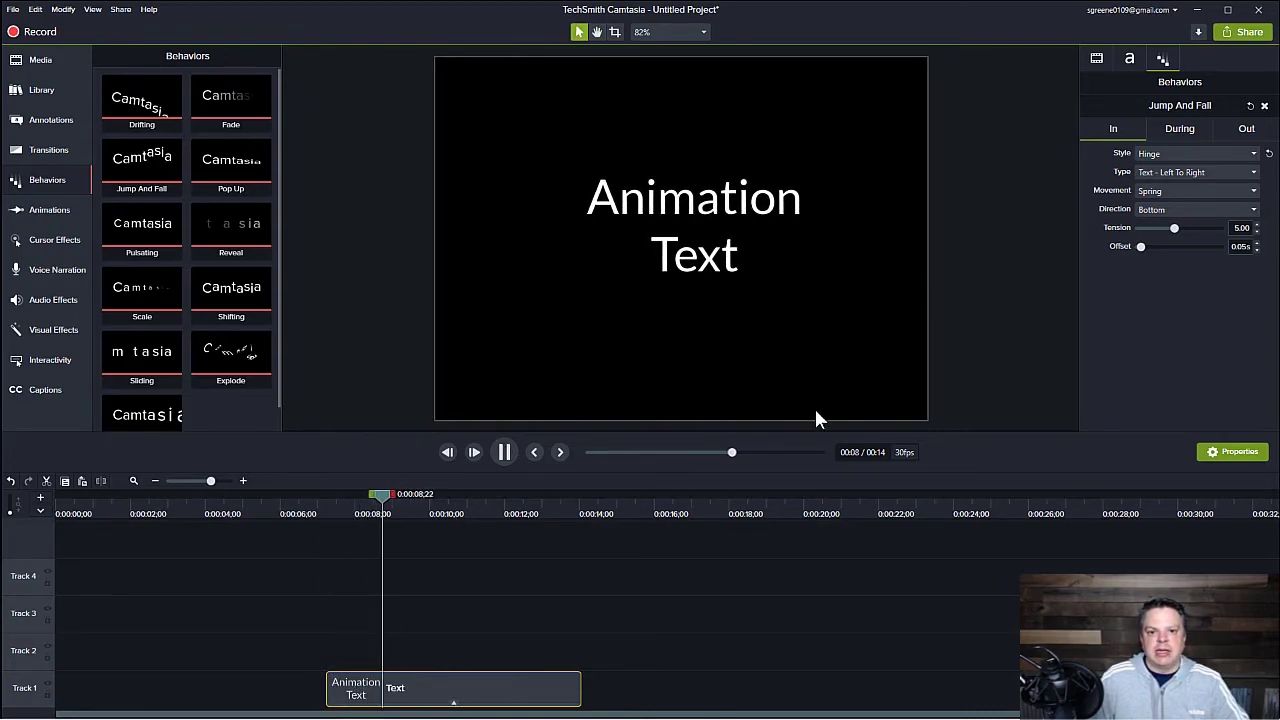
key(space)
key(space)
Step: Set the behavior's Out style to Explode and preview it from the start of the text clip
click(1248, 133)
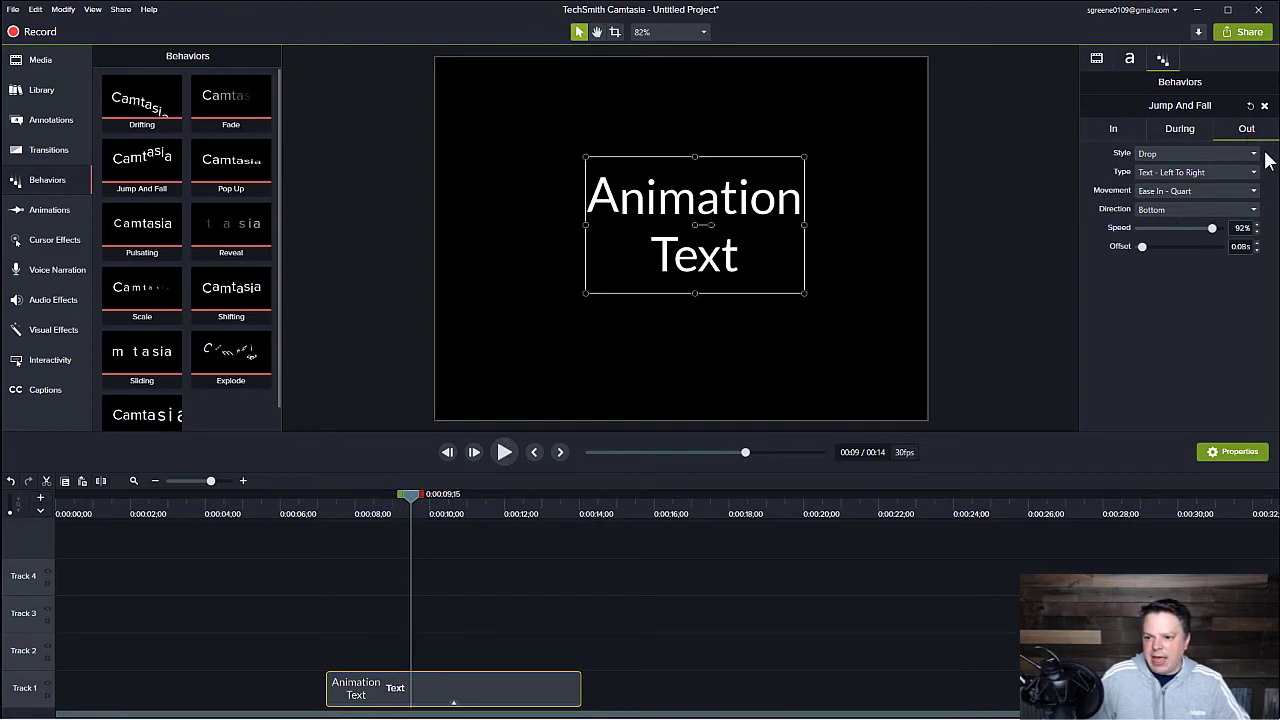
click(1255, 162)
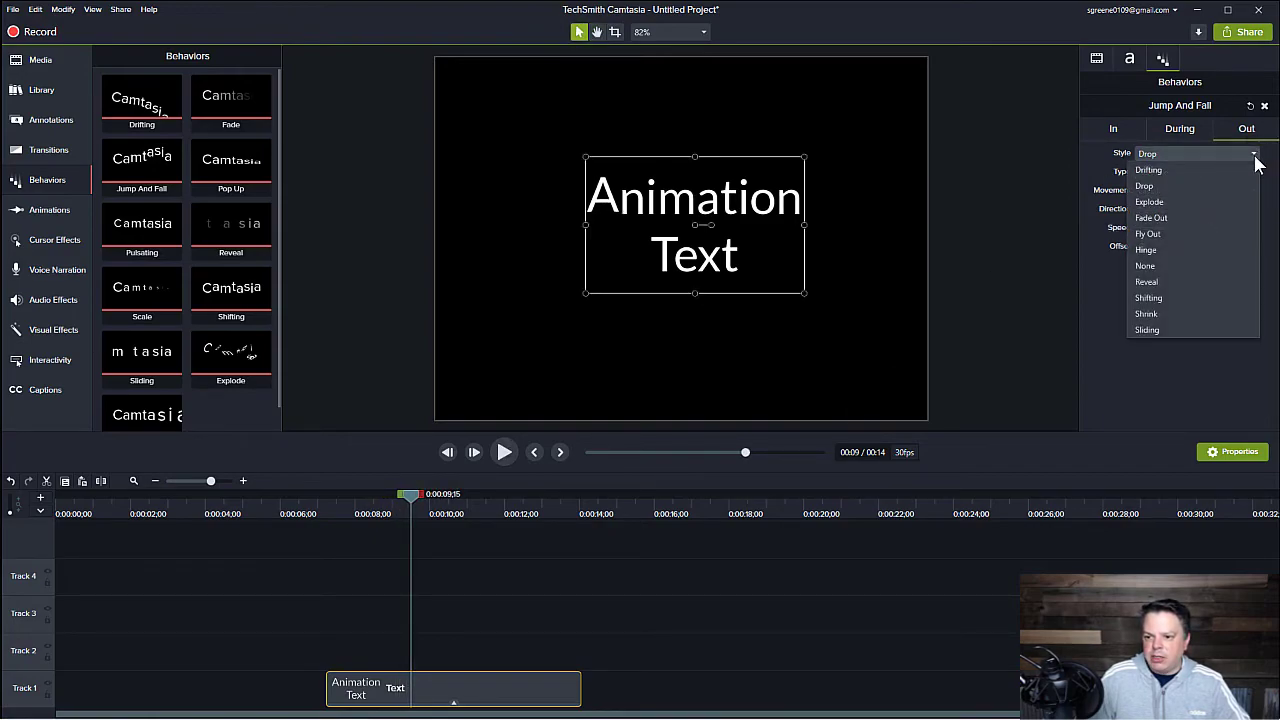
click(1160, 201)
drag(407, 497, 321, 518)
key(space)
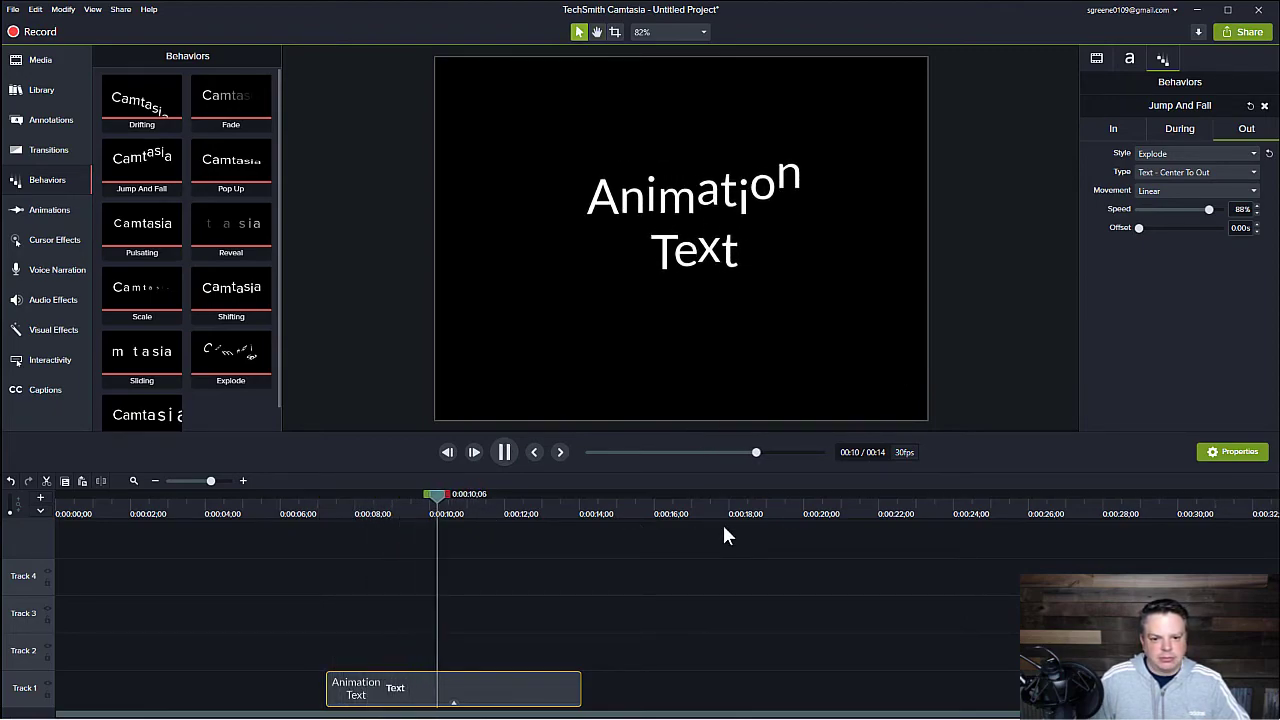
Step: Show the Jump And Fall behavior's During settings and briefly replay the timeline from the beginning
click(1177, 131)
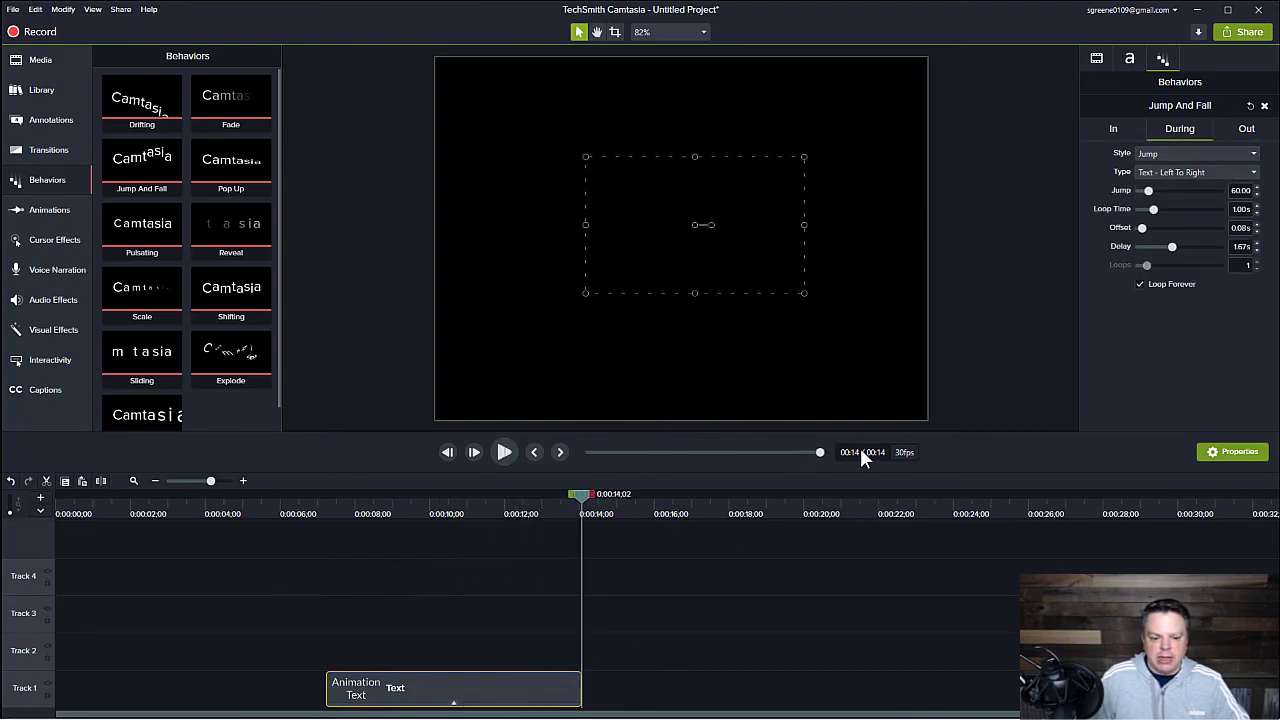
key(space)
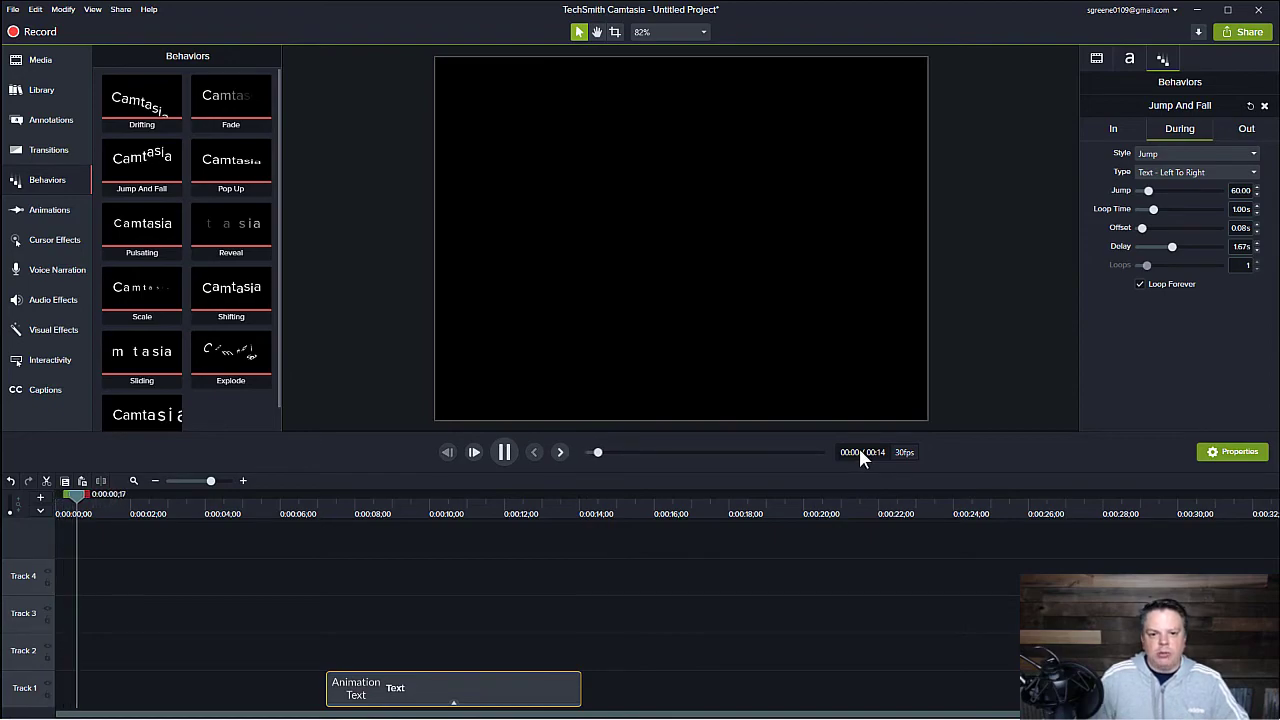
key(space)
Step: Remove all effects from the text clip
drag(173, 498, 362, 540)
right_click(478, 688)
mouse_move(369, 582)
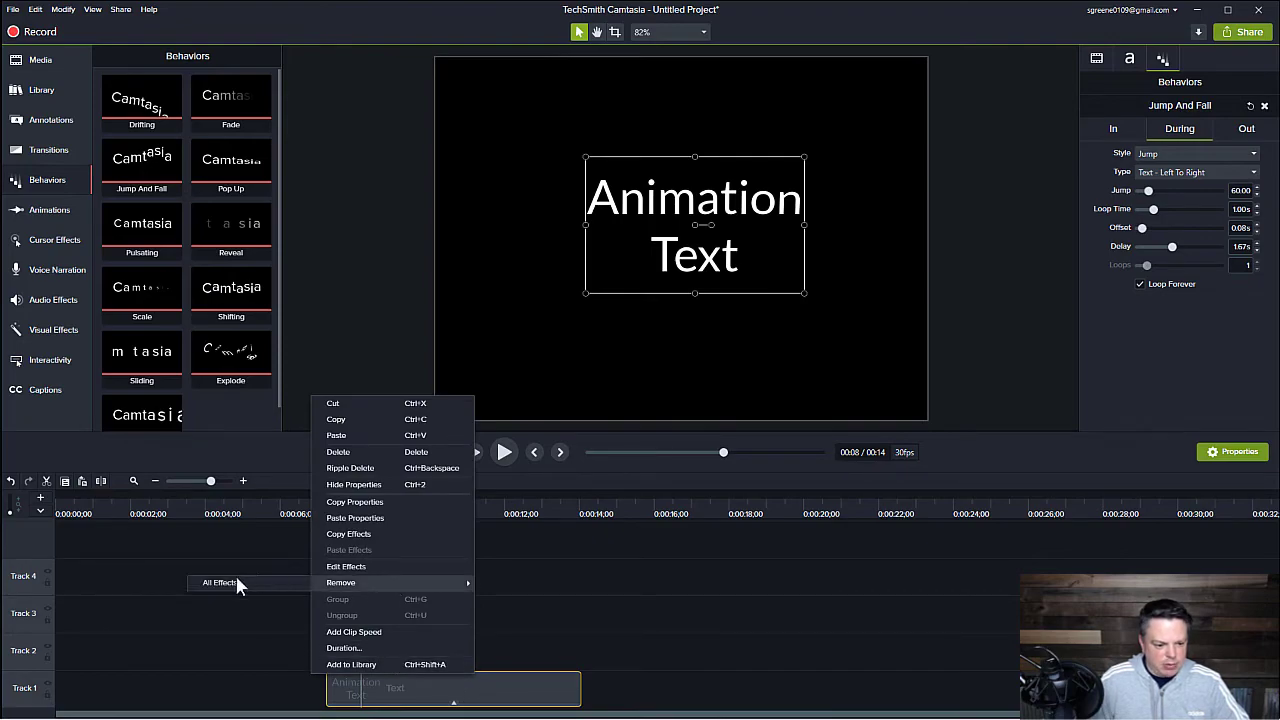
click(233, 577)
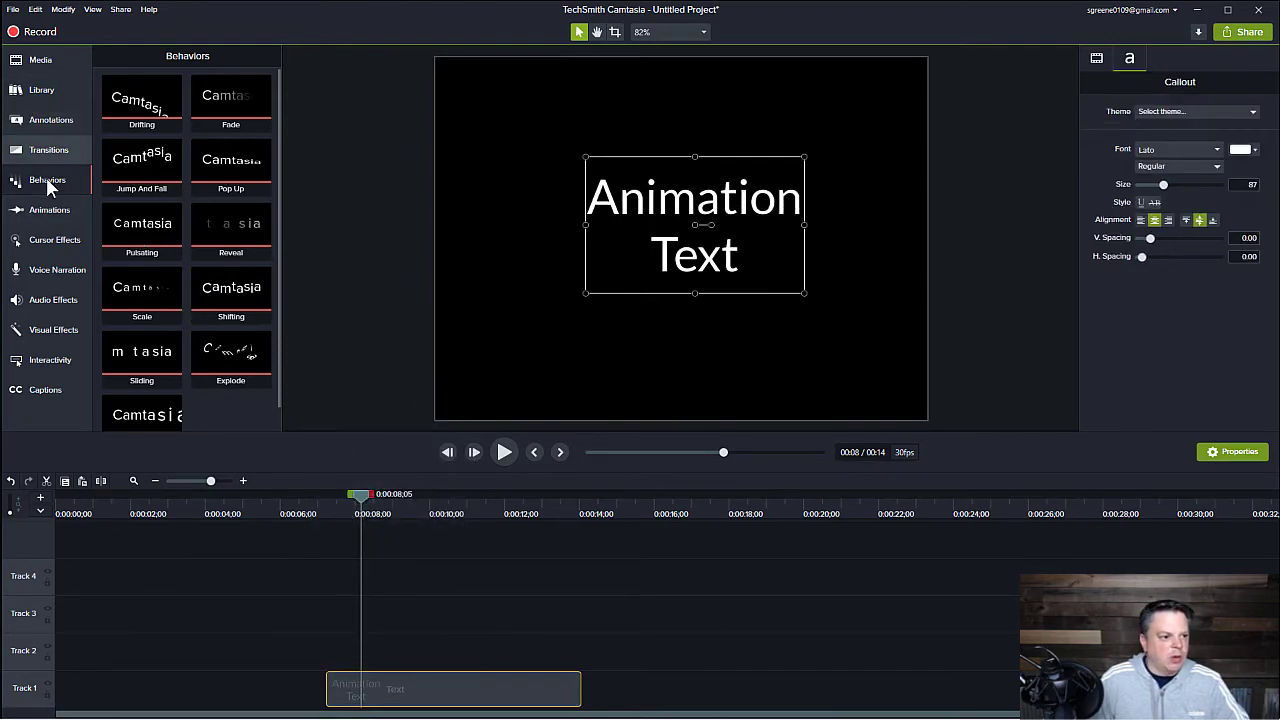
Step: Add a Custom animation to the text clip and, at 0:00:08;22, move the text to X -228.0, Y 162.2
click(46, 210)
drag(139, 102, 517, 640)
drag(517, 497, 382, 558)
drag(659, 278, 519, 197)
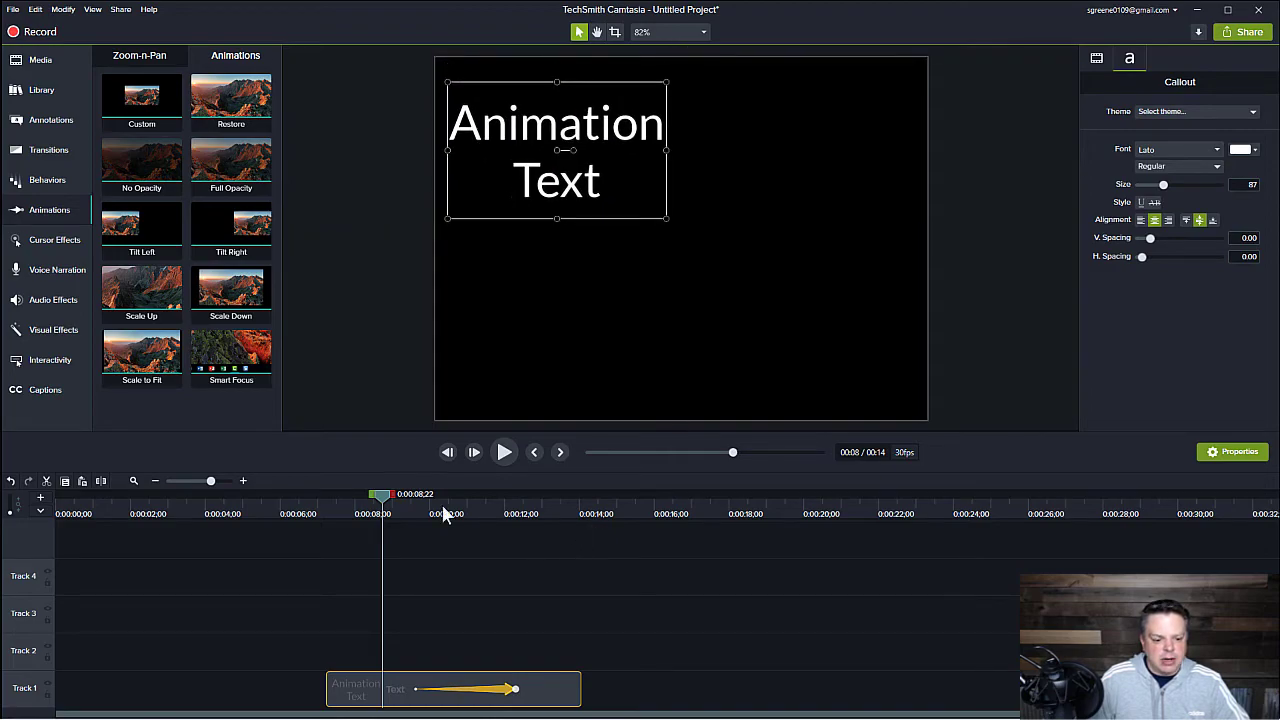
Step: At 0:00:13;18, past the Custom animation, move the text to X -200.0, Y -191.5 and rotate it about Z
drag(387, 505, 567, 538)
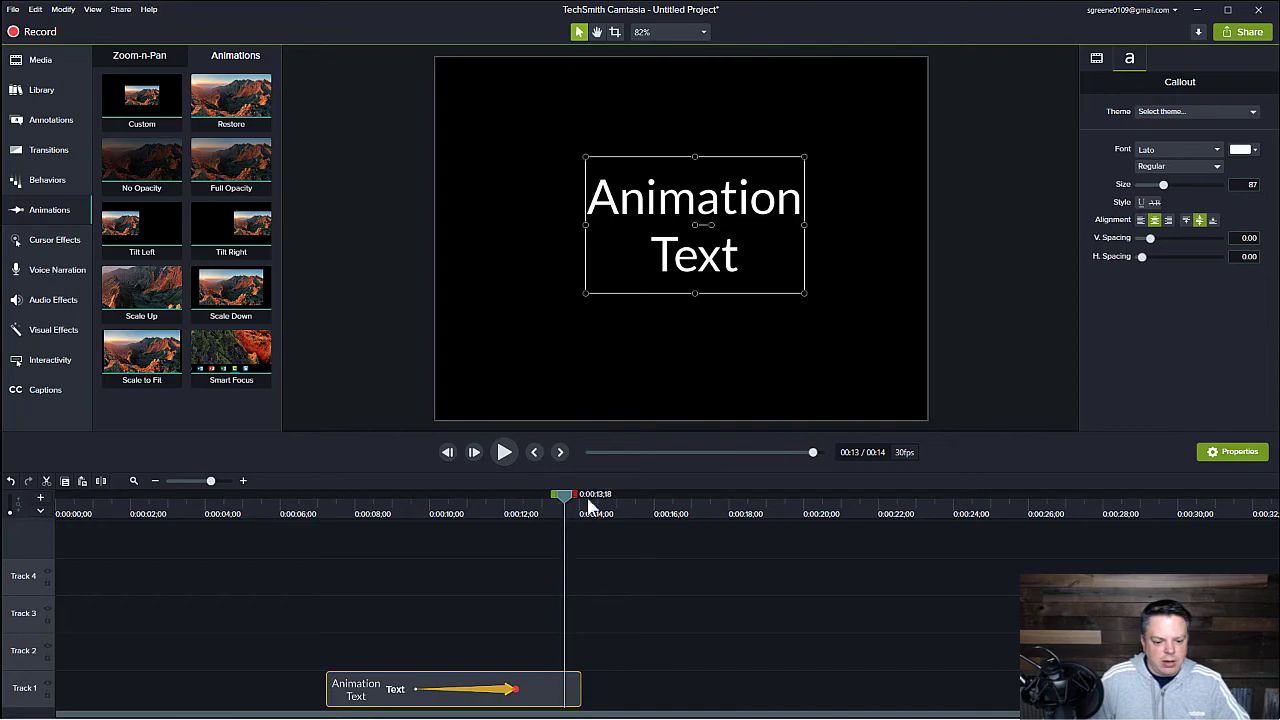
drag(641, 269, 519, 388)
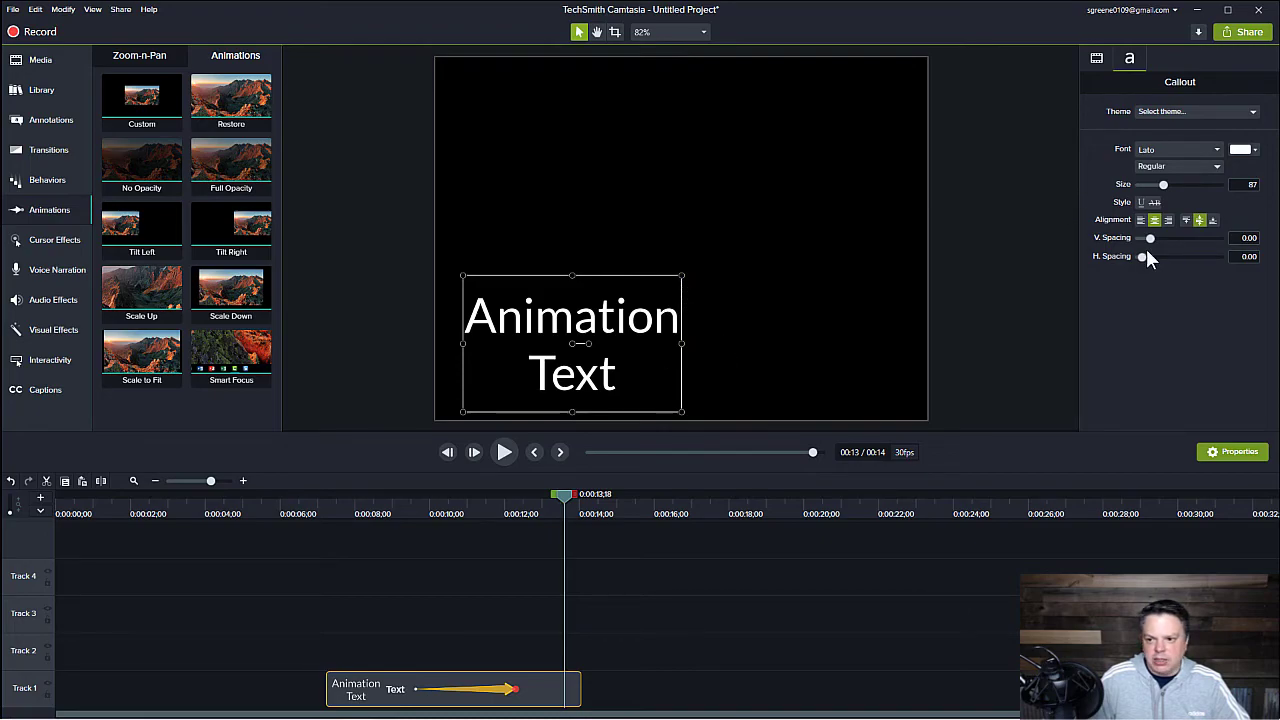
click(1097, 59)
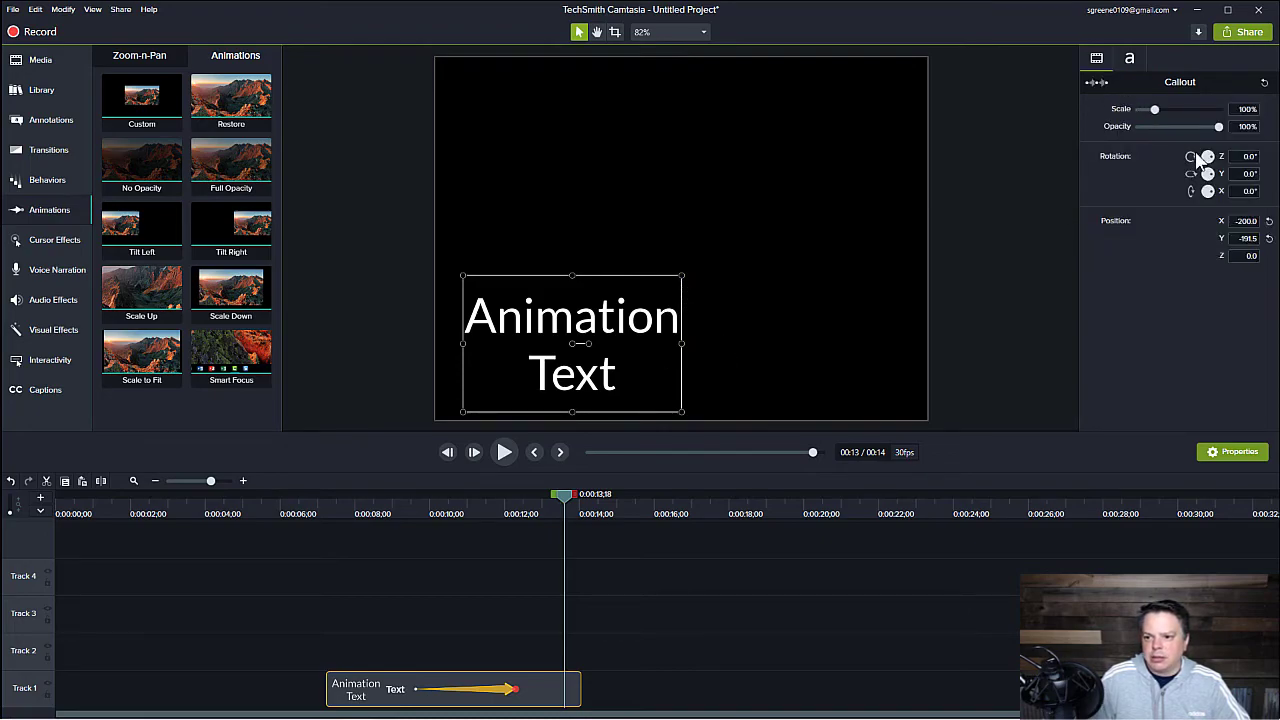
drag(1210, 160, 1212, 162)
Step: Preview the text's Custom animation from just before it starts
drag(567, 508, 360, 550)
key(space)
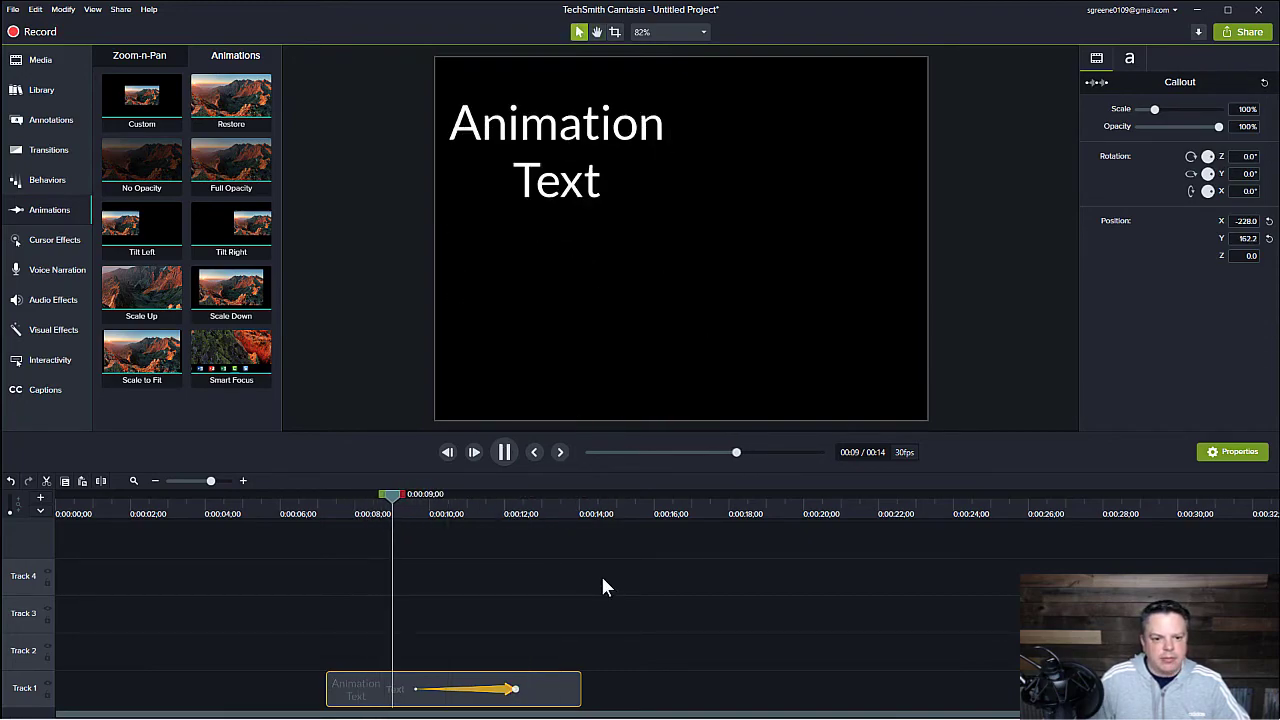